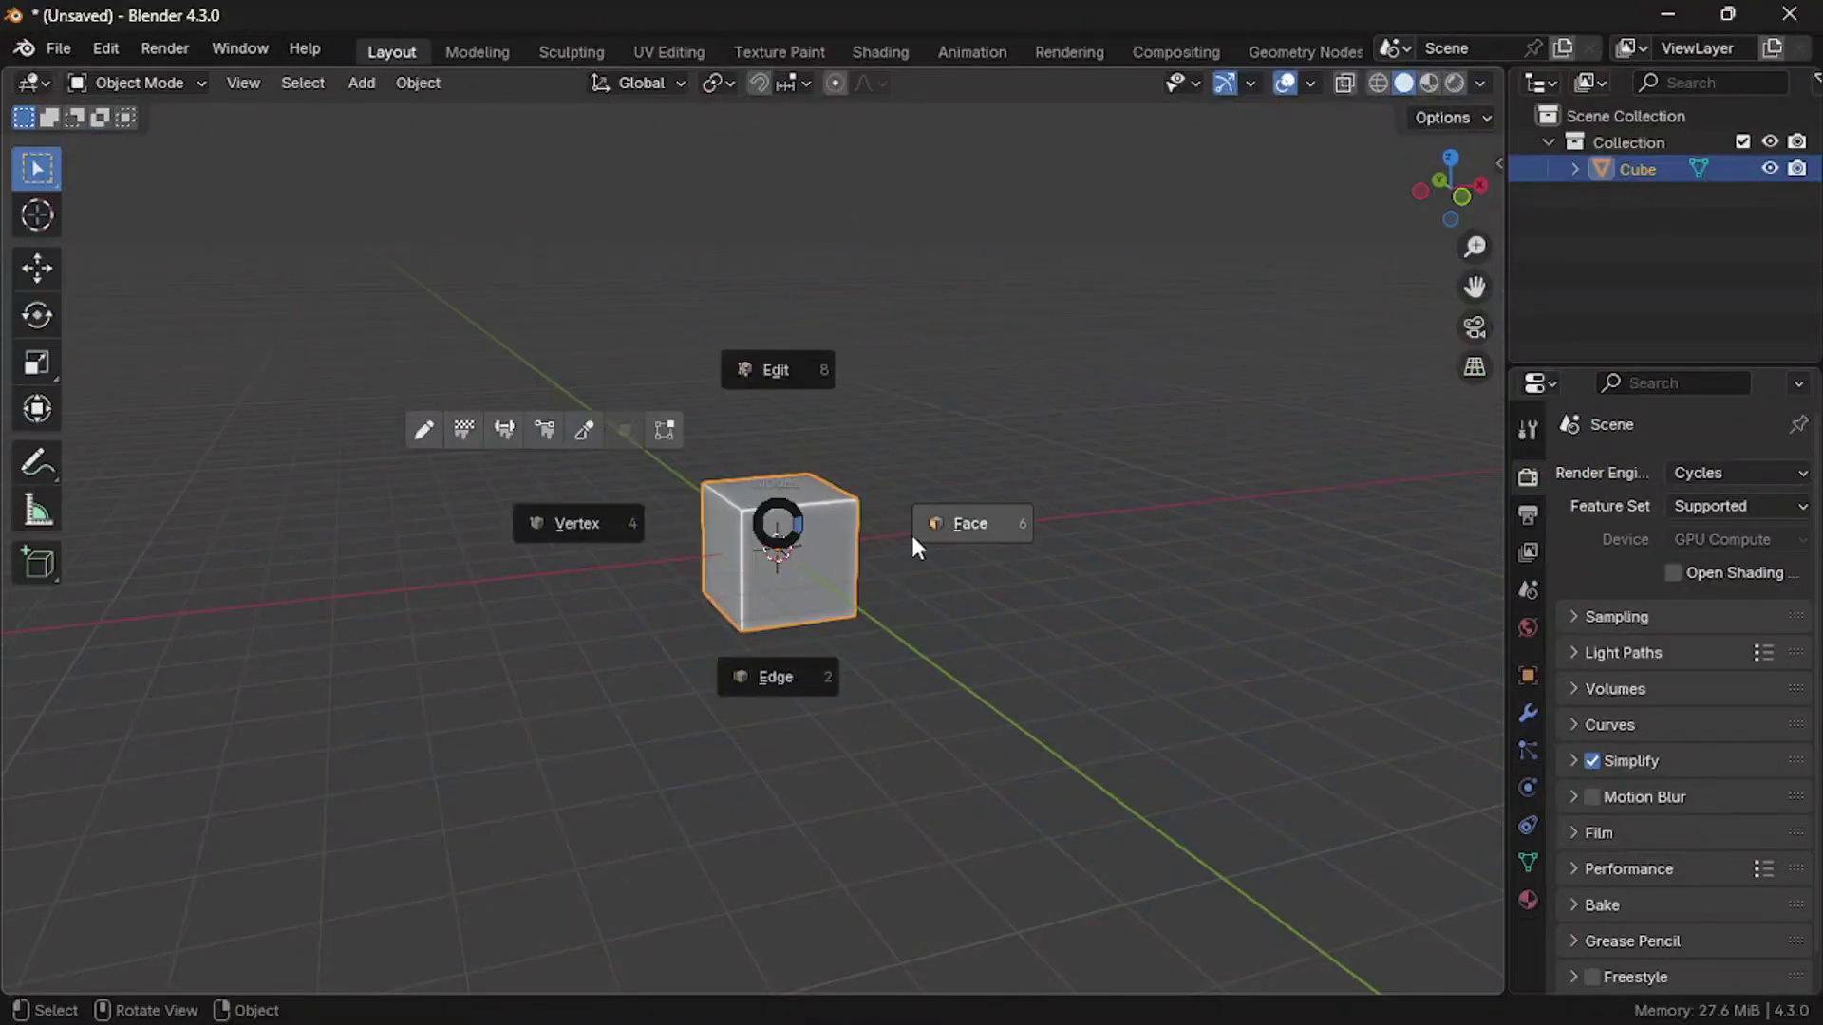
# Step: Vertex-bevel one corner of the default cube into a small triangular face, then return to Object Mode
pyautogui.click(910, 532)
pyautogui.scroll(3, 820, 662)
pyautogui.click(716, 473)
pyautogui.hotkey('ctrl', 'shift', 'b')
pyautogui.click(1140, 478)
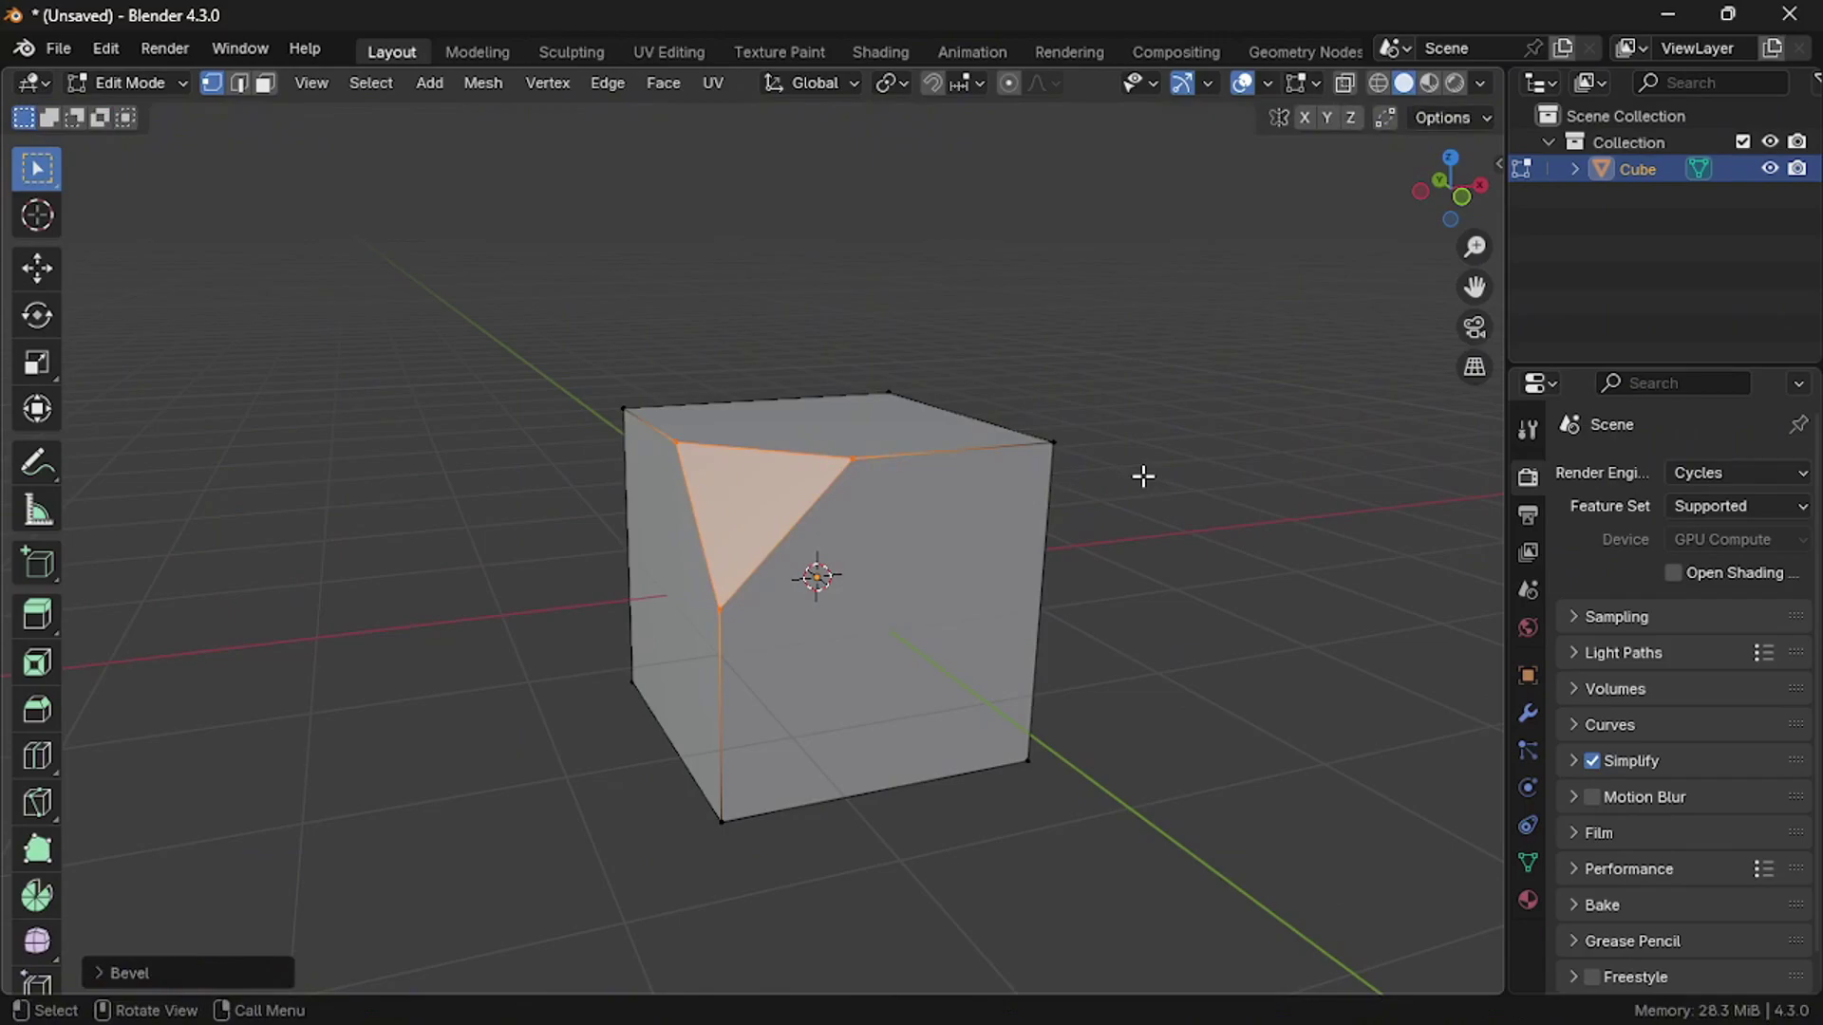
pyautogui.hotkey('ctrl', 'Tab')
pyautogui.click(1073, 406)
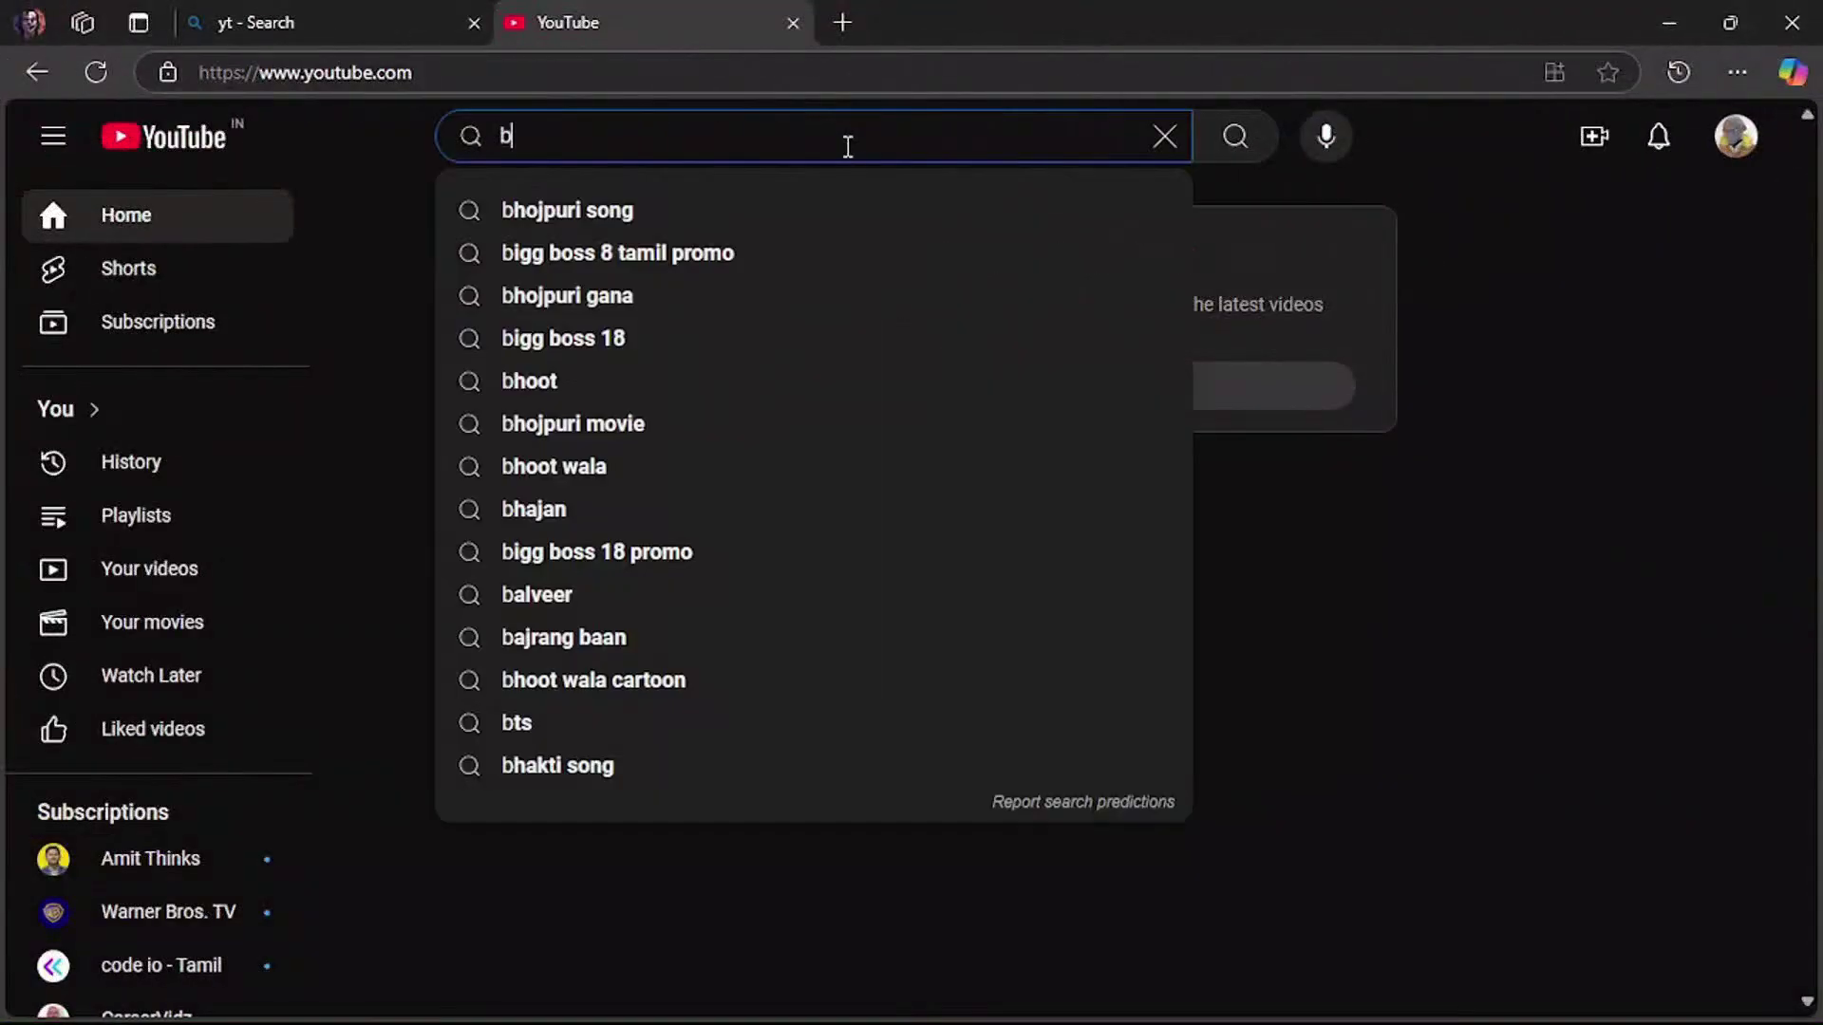
# Step: Search YouTube for 'blender animation tutorial for beginners' and scroll the results
pyautogui.click(826, 295)
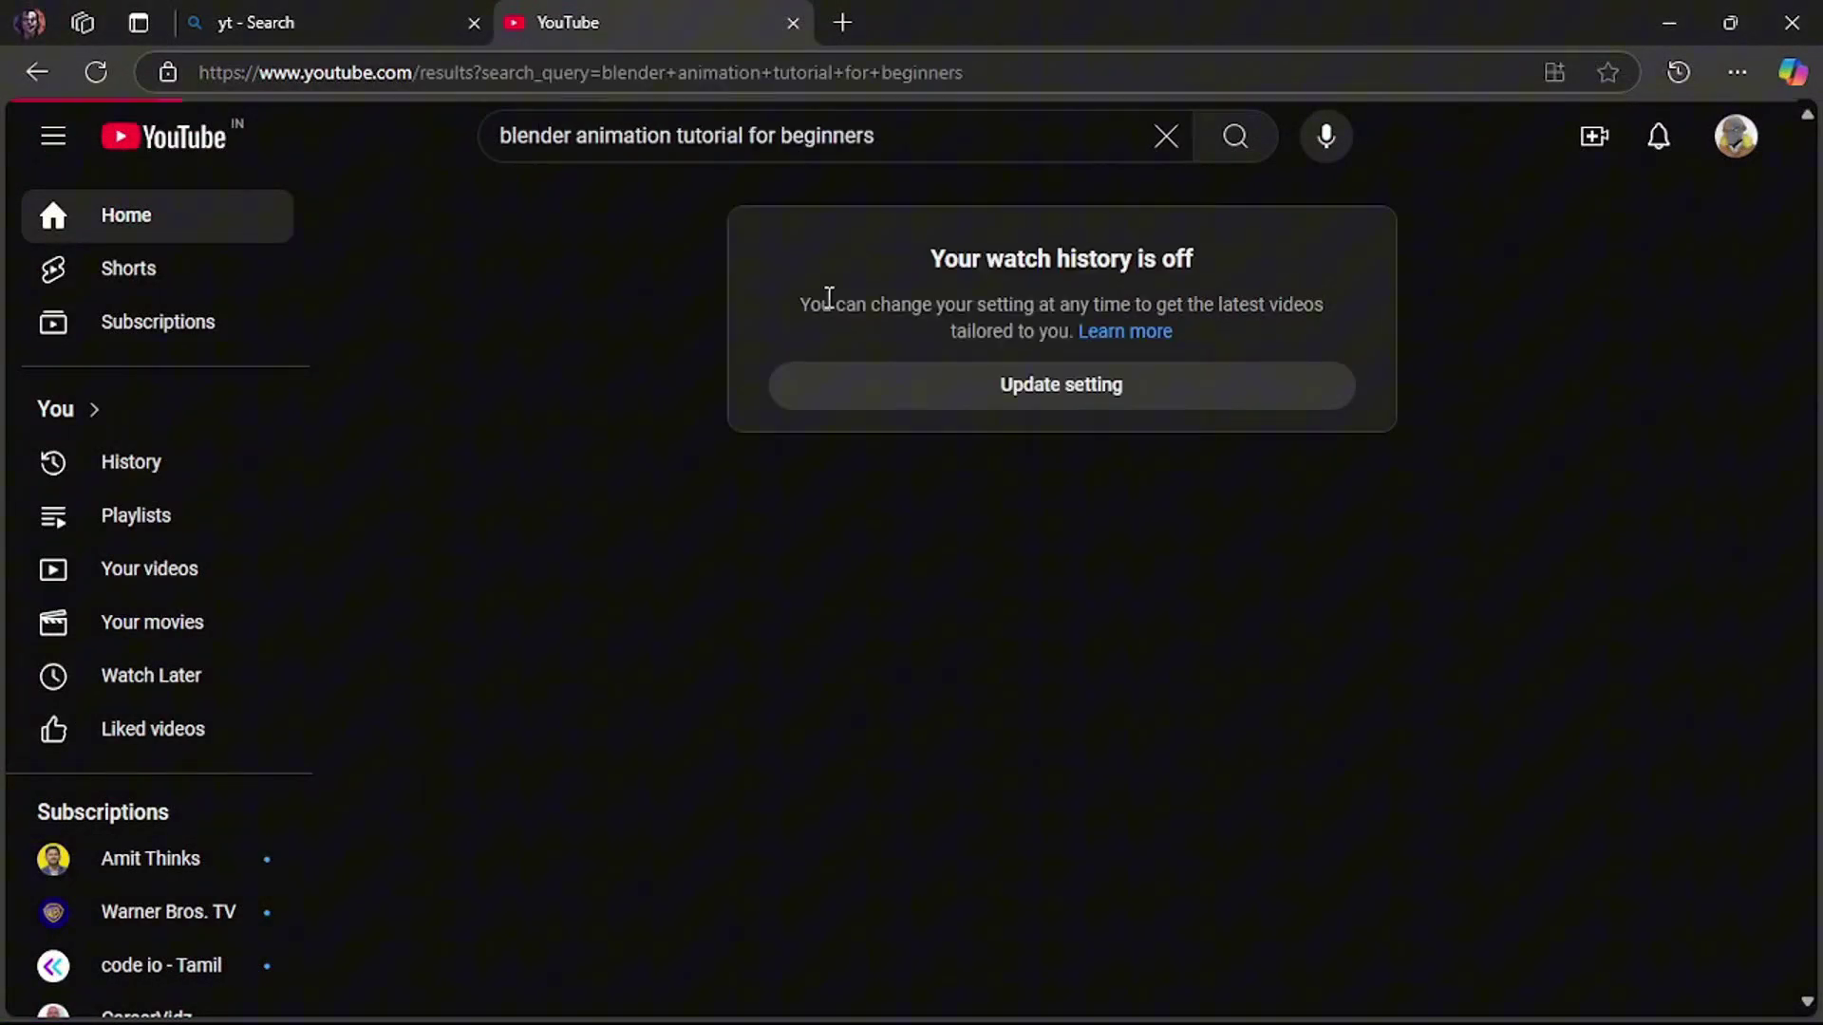
pyautogui.scroll(-12, 1097, 616)
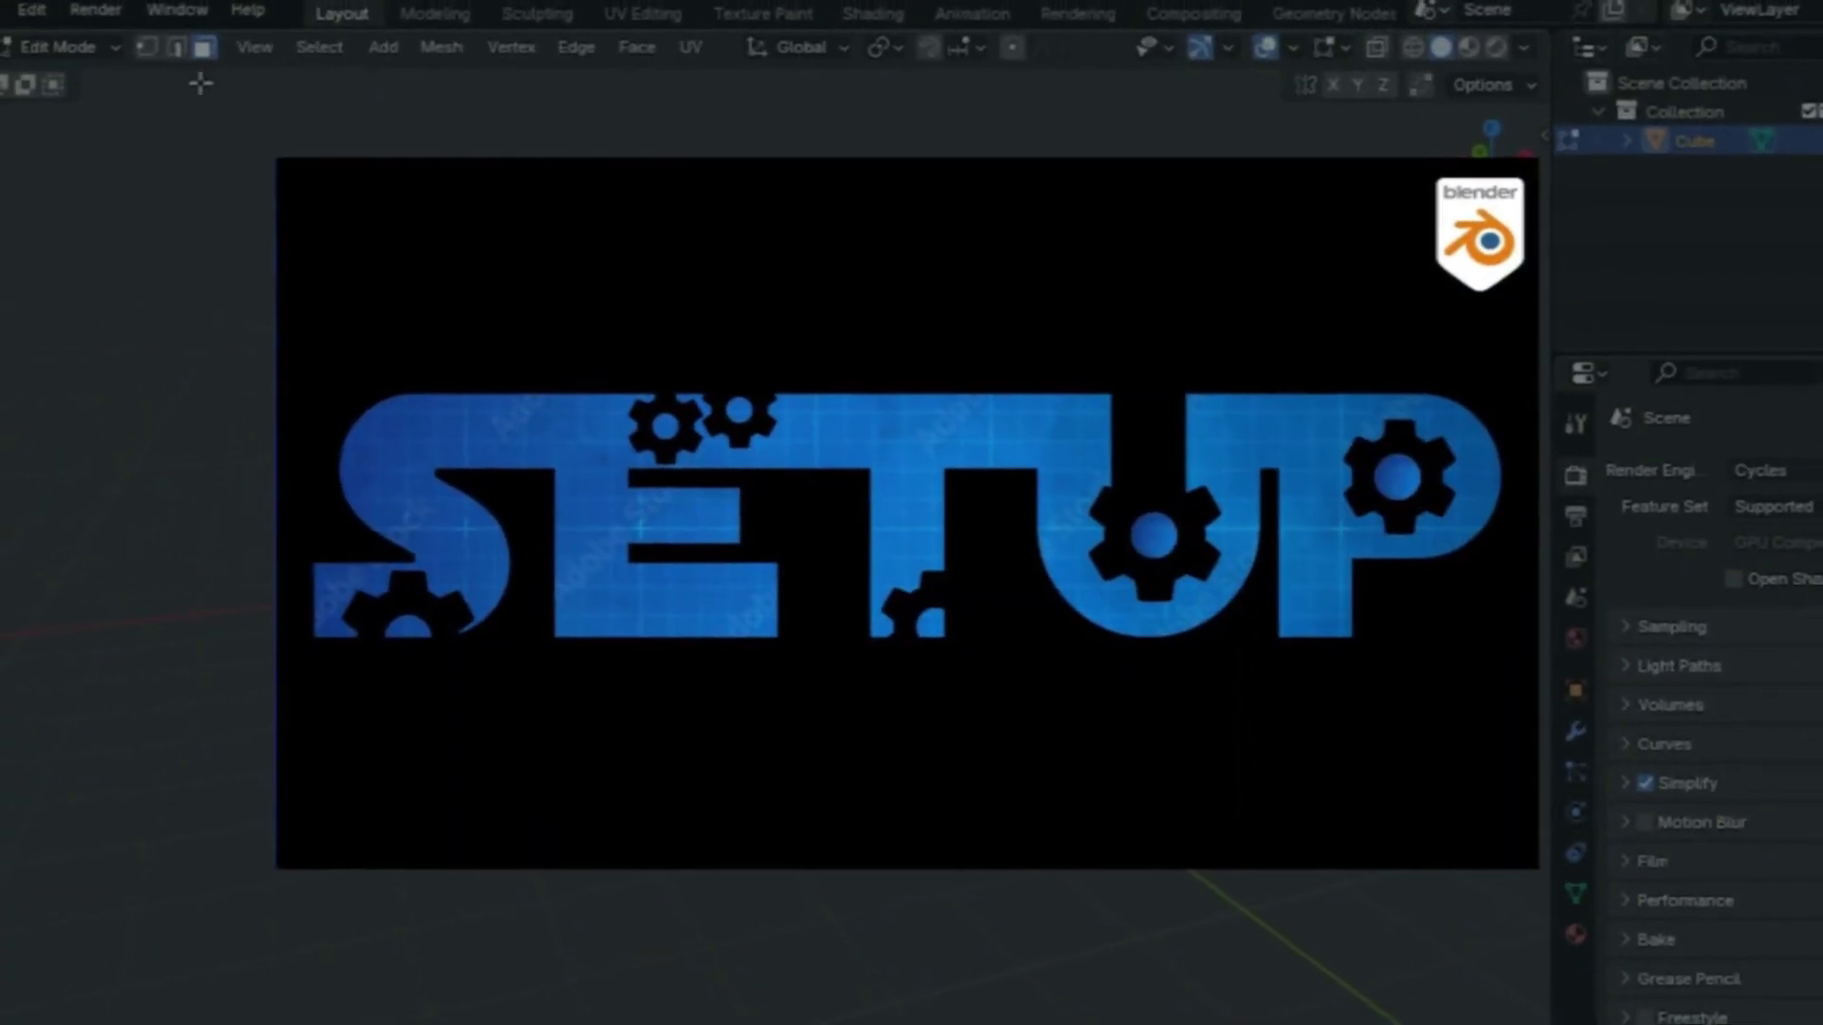
# Step: Switch to vertex selection, open Preferences, and add a Solidify modifier to the object
pyautogui.click(139, 38)
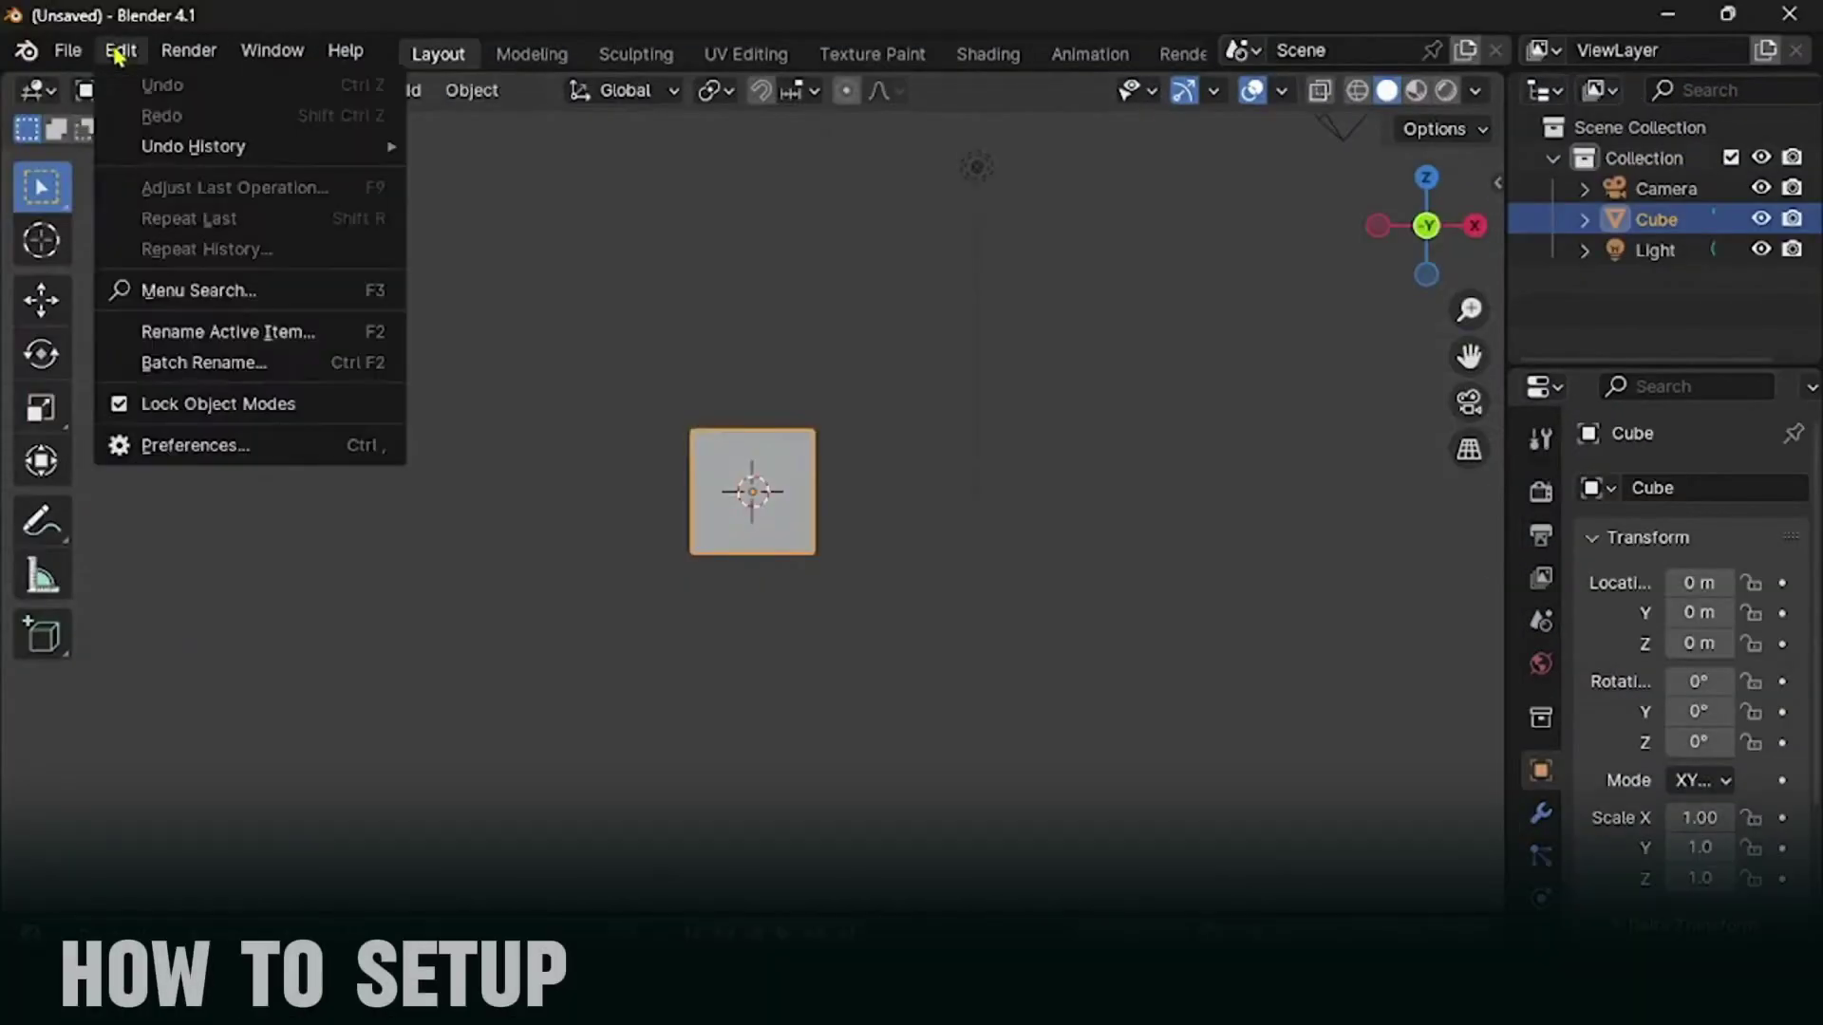
pyautogui.click(148, 449)
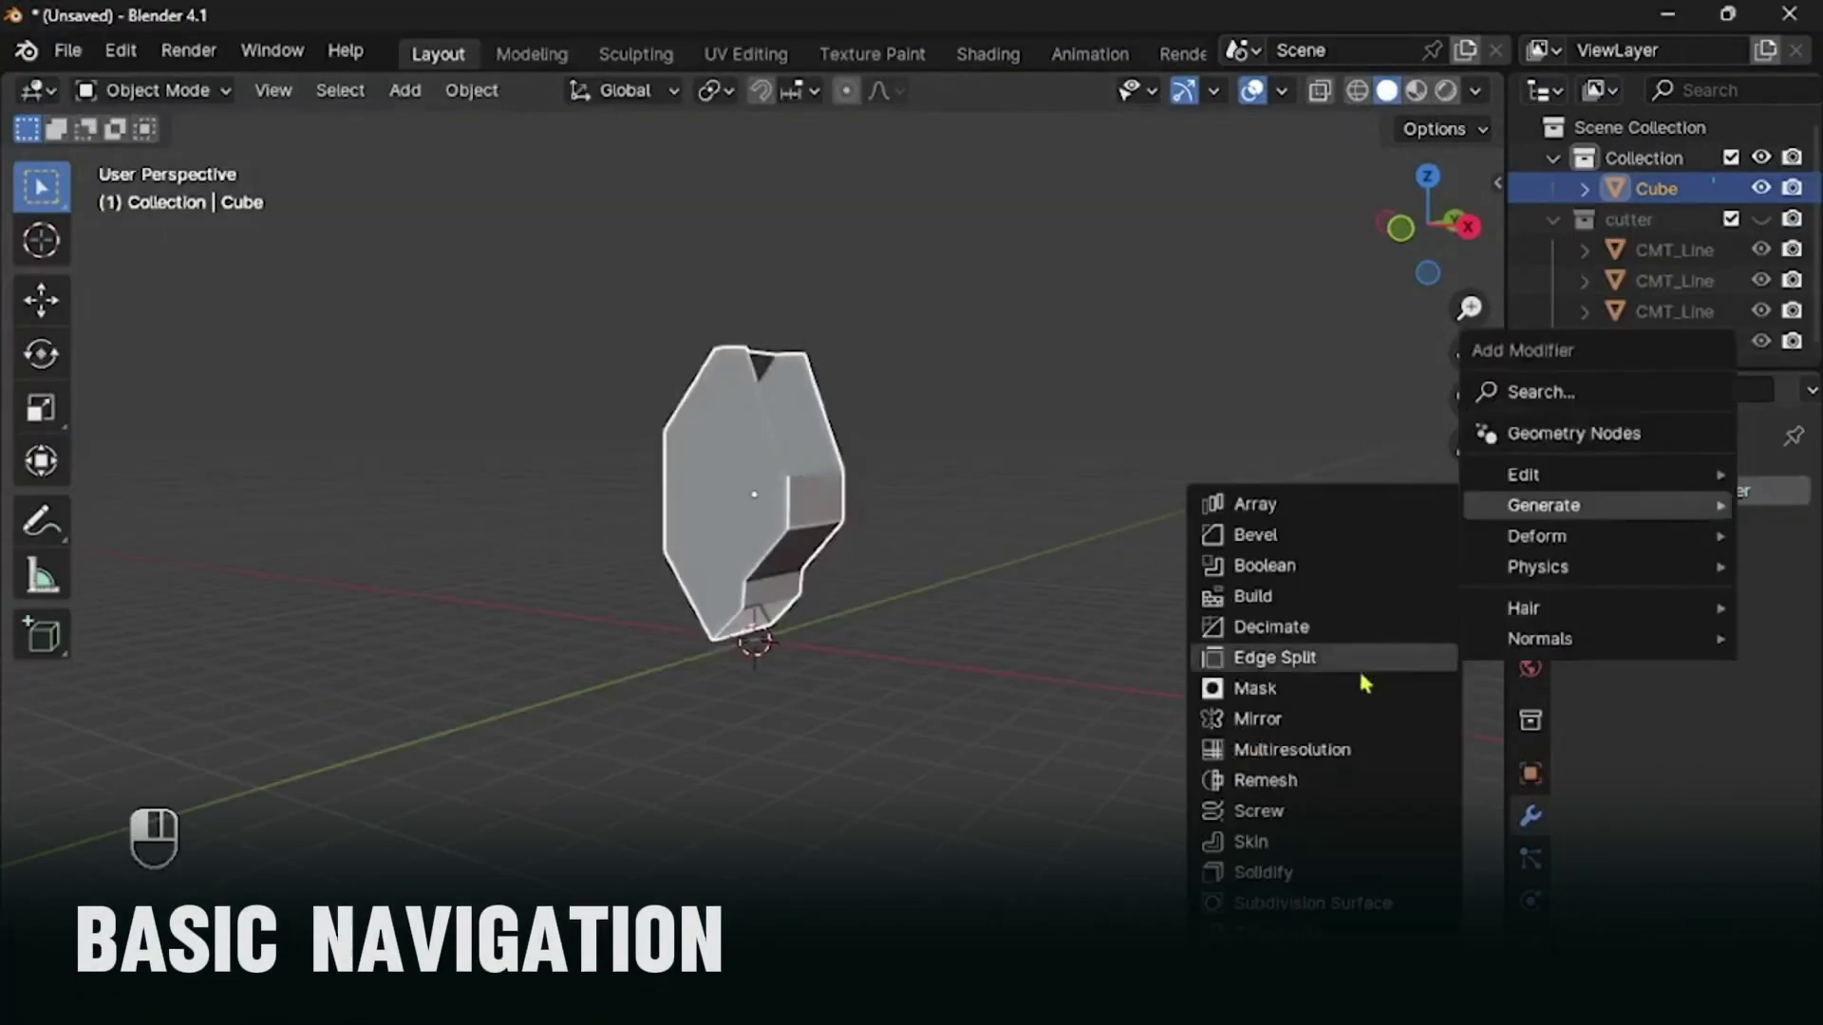
pyautogui.click(1260, 870)
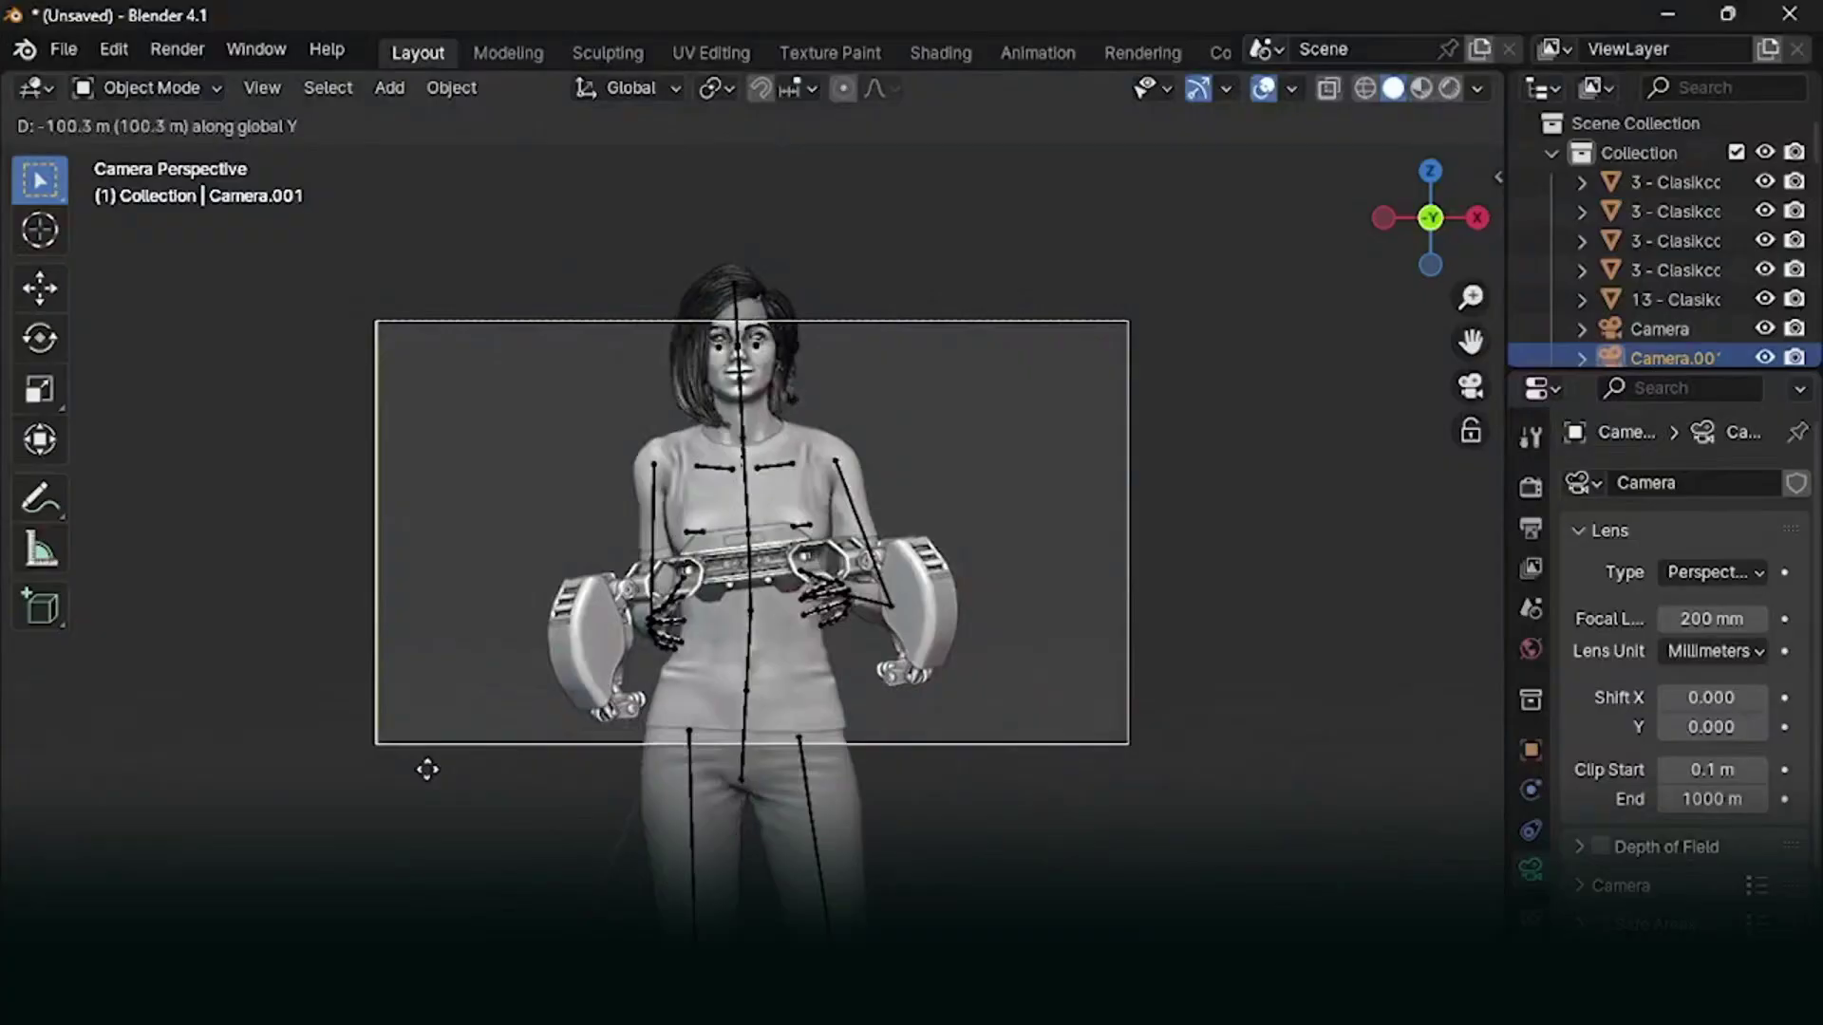
# Step: Lock the camera move to the Z axis and confirm its new raised height
pyautogui.press('z')
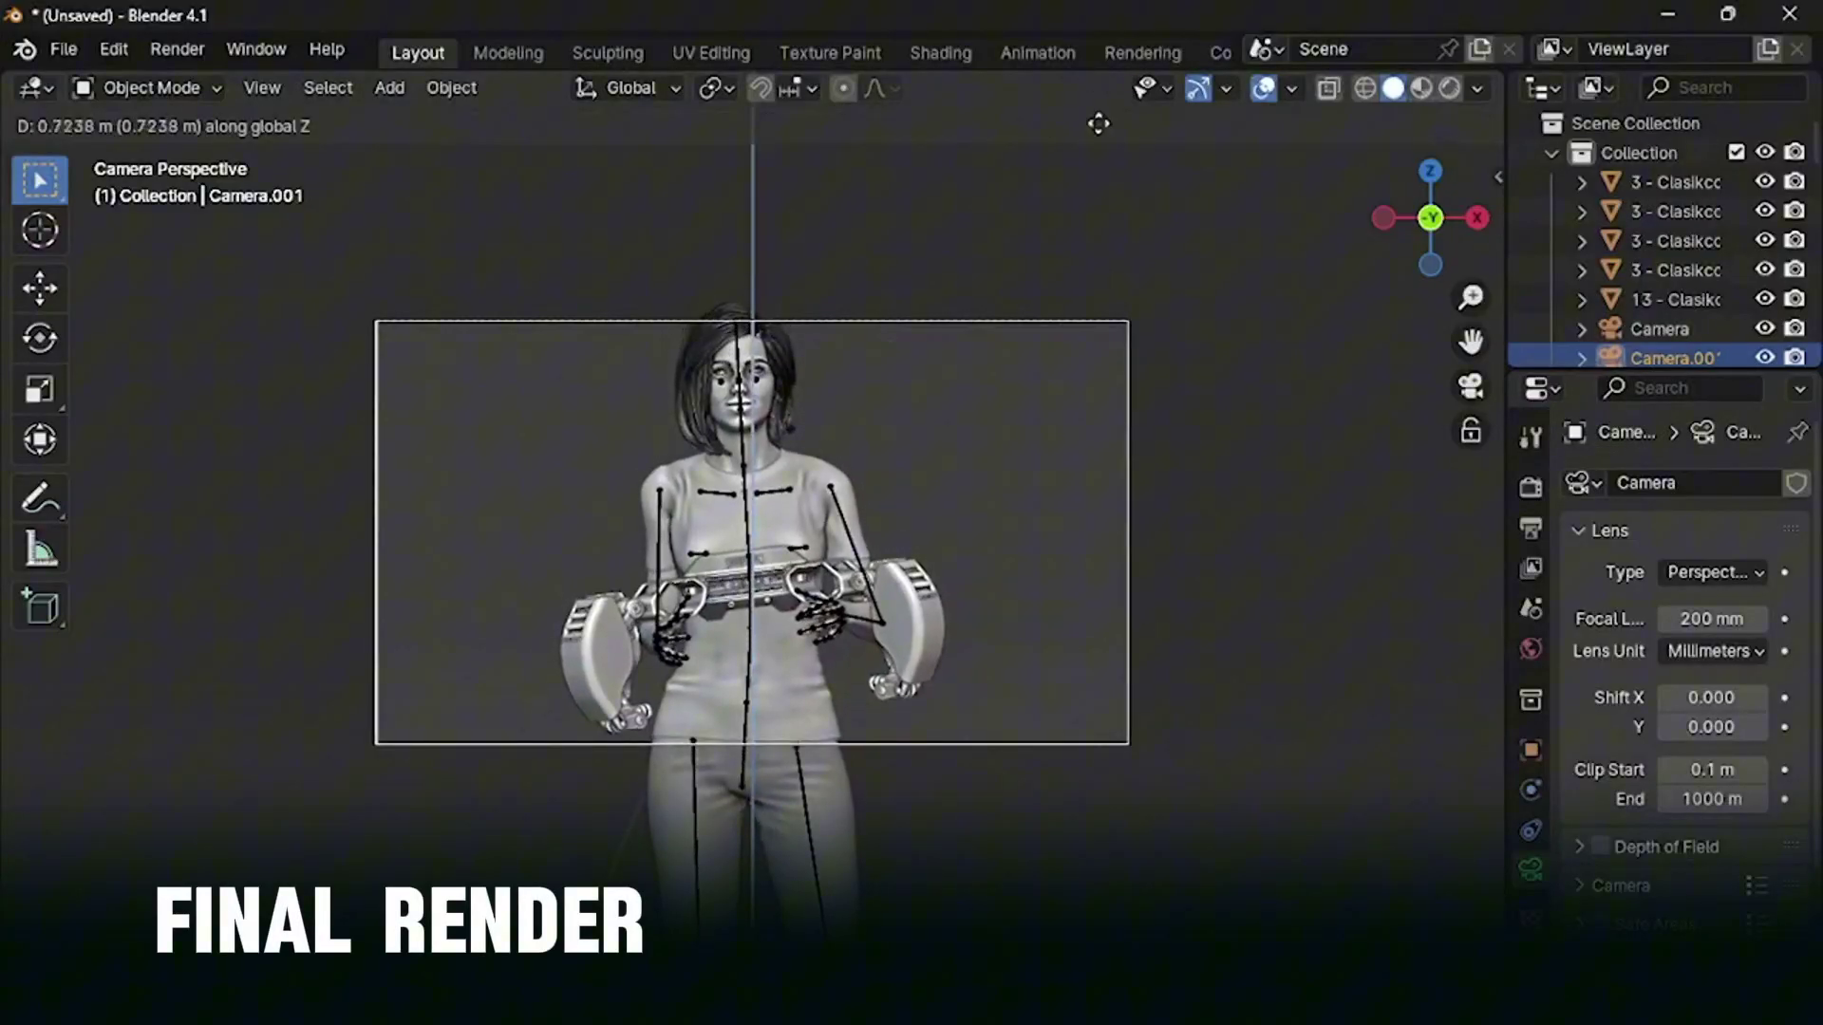
pyautogui.click(1101, 818)
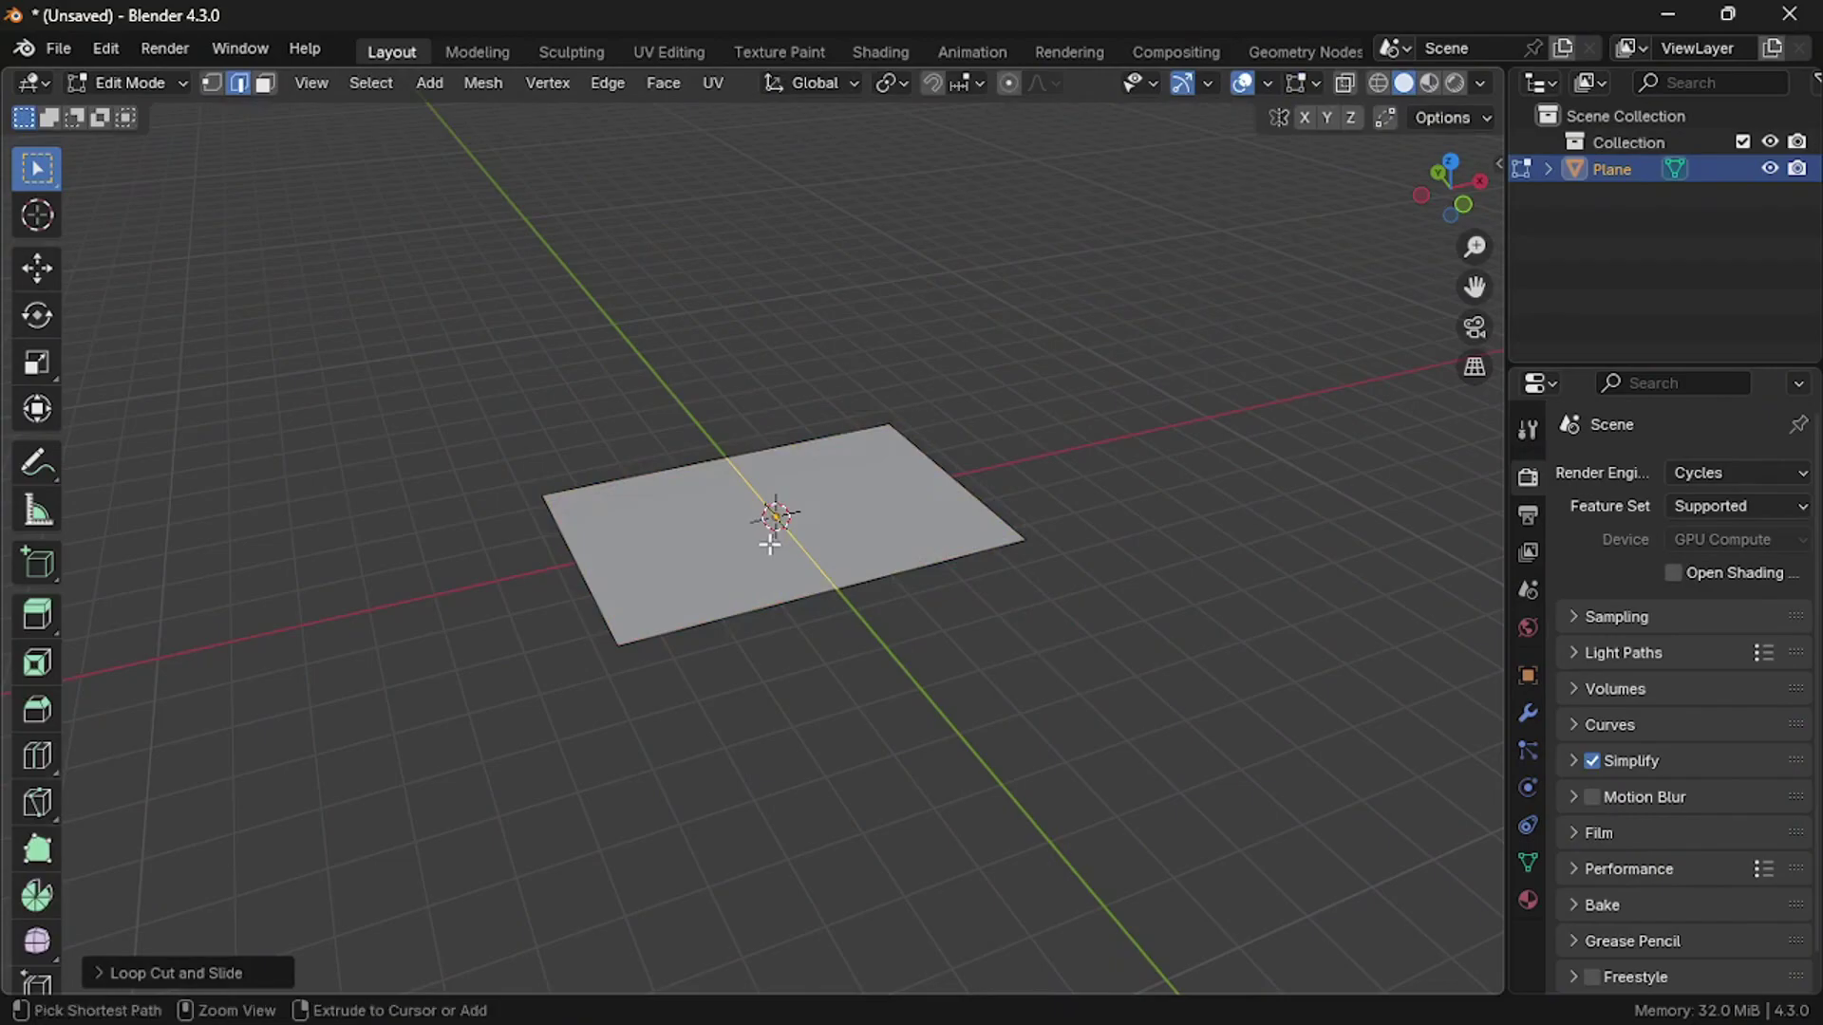
# Step: Bevel the plane's centre edge in Edge select mode into a strip
pyautogui.hotkey('ctrl', 'Tab')
pyautogui.click(814, 431)
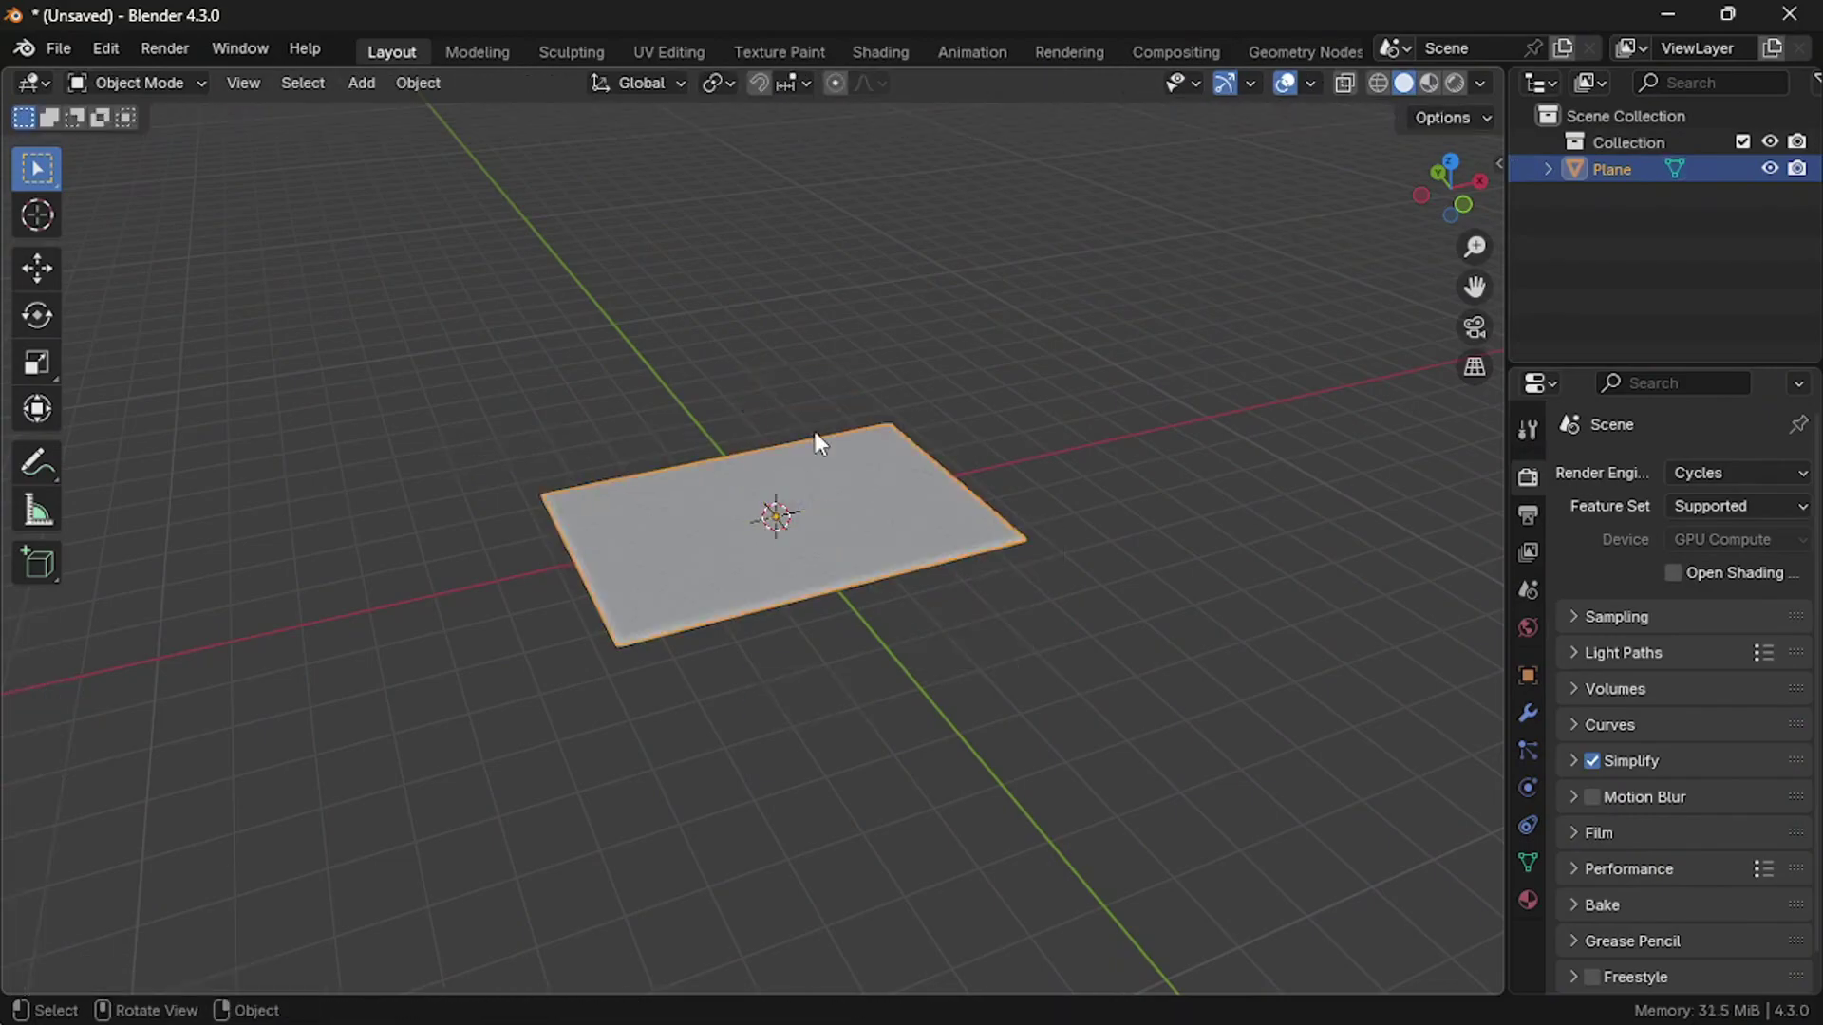
pyautogui.press('Tab')
pyautogui.hotkey('ctrl', 'Tab')
pyautogui.click(923, 676)
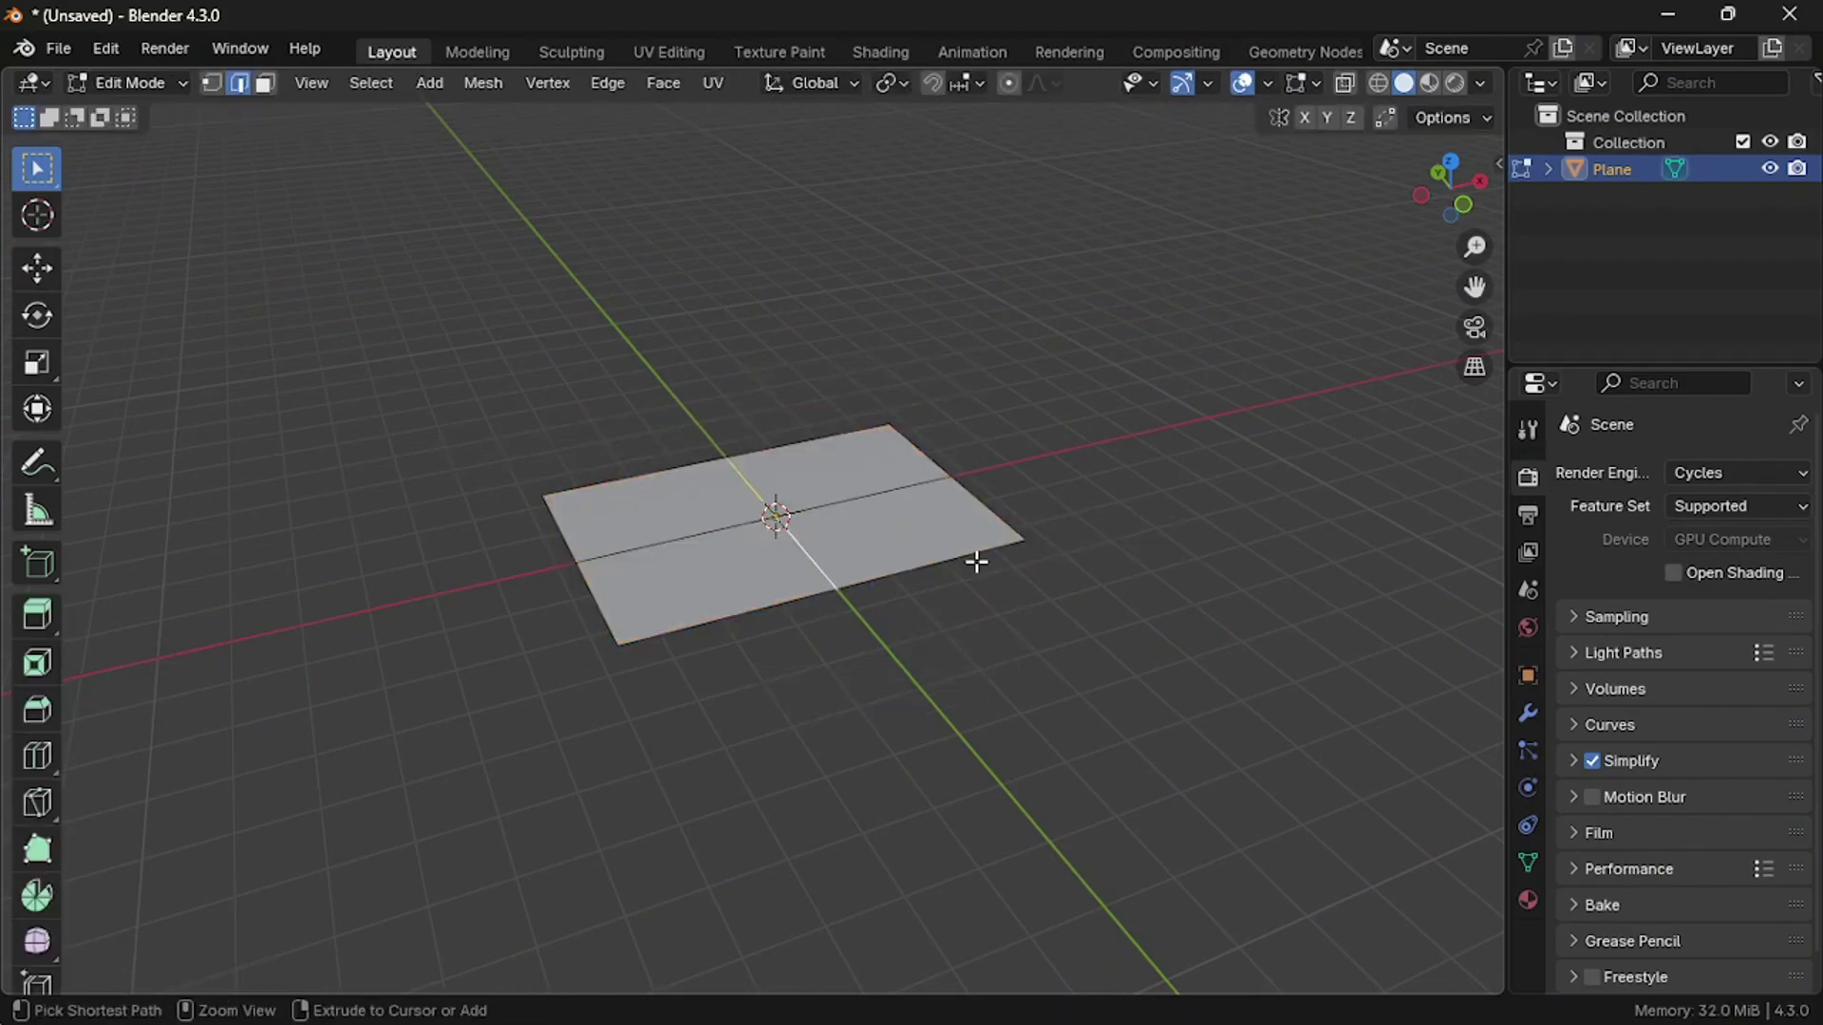
pyautogui.hotkey('ctrl', 'b')
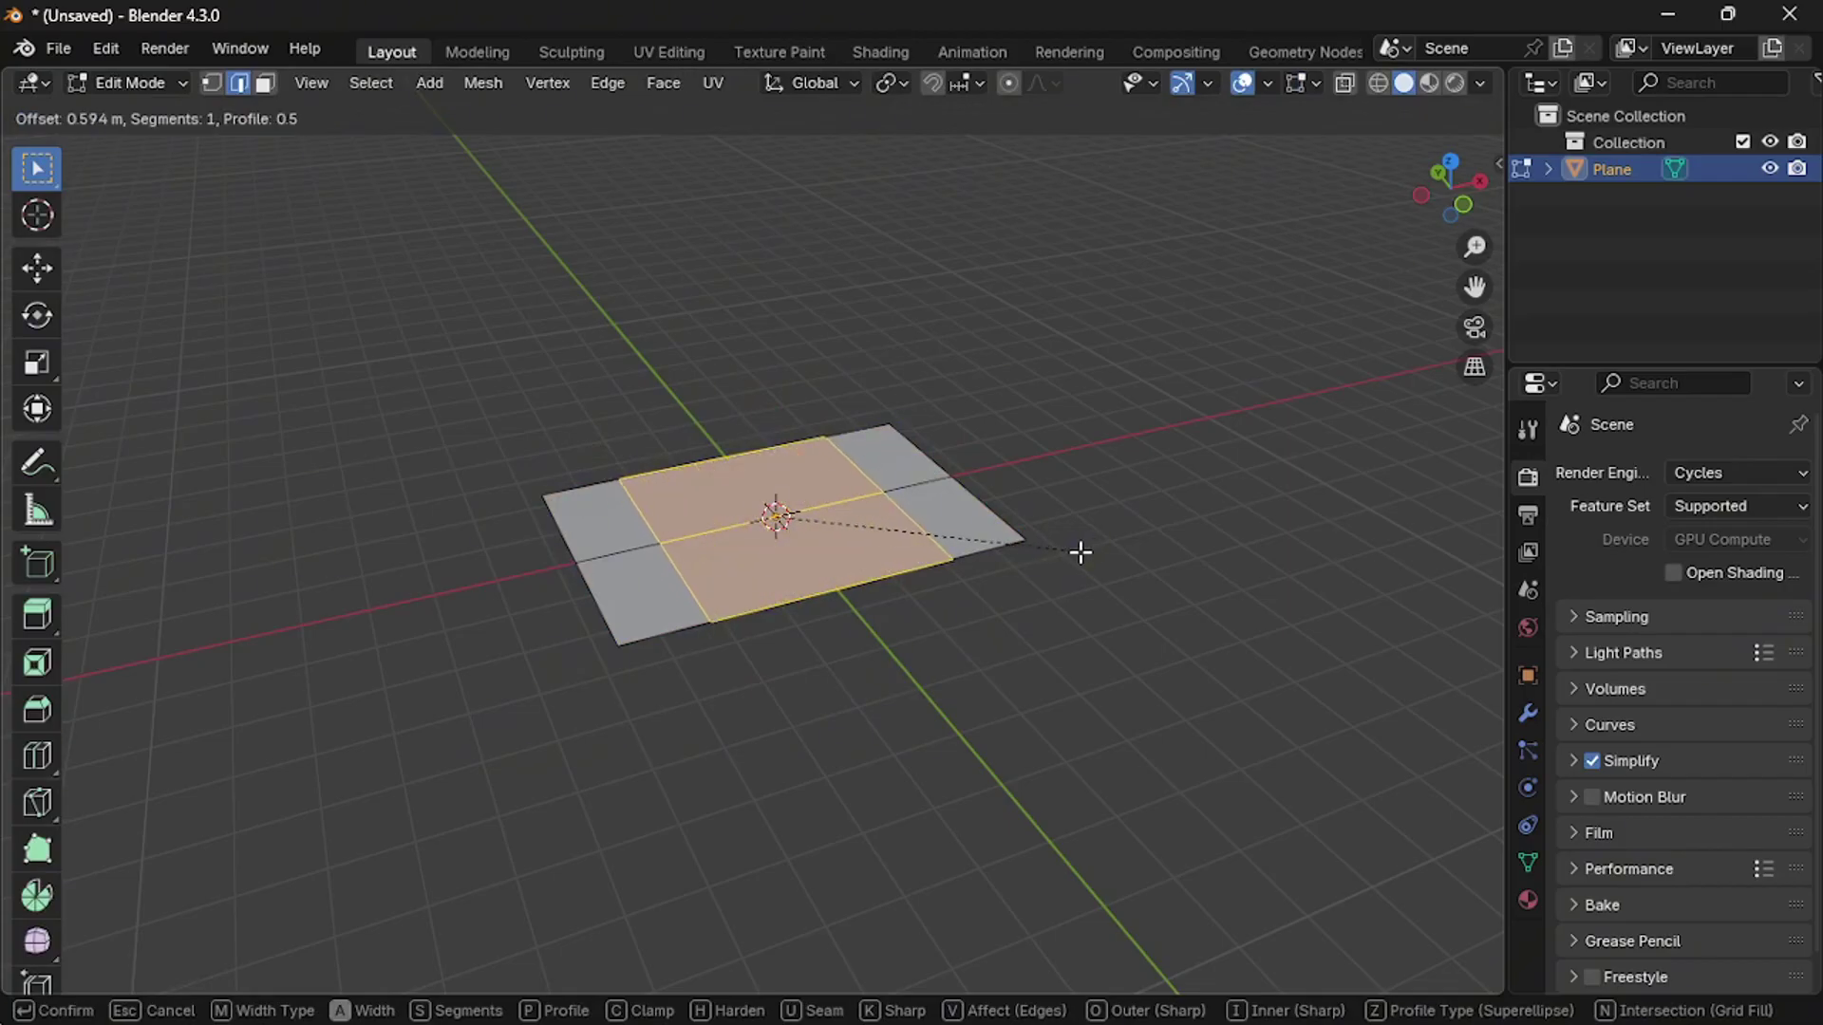
pyautogui.click(1081, 553)
# Step: Return the plane to Object Mode and show its modifier settings
pyautogui.hotkey('ctrl', 'Tab')
pyautogui.click(1067, 397)
pyautogui.click(1528, 713)
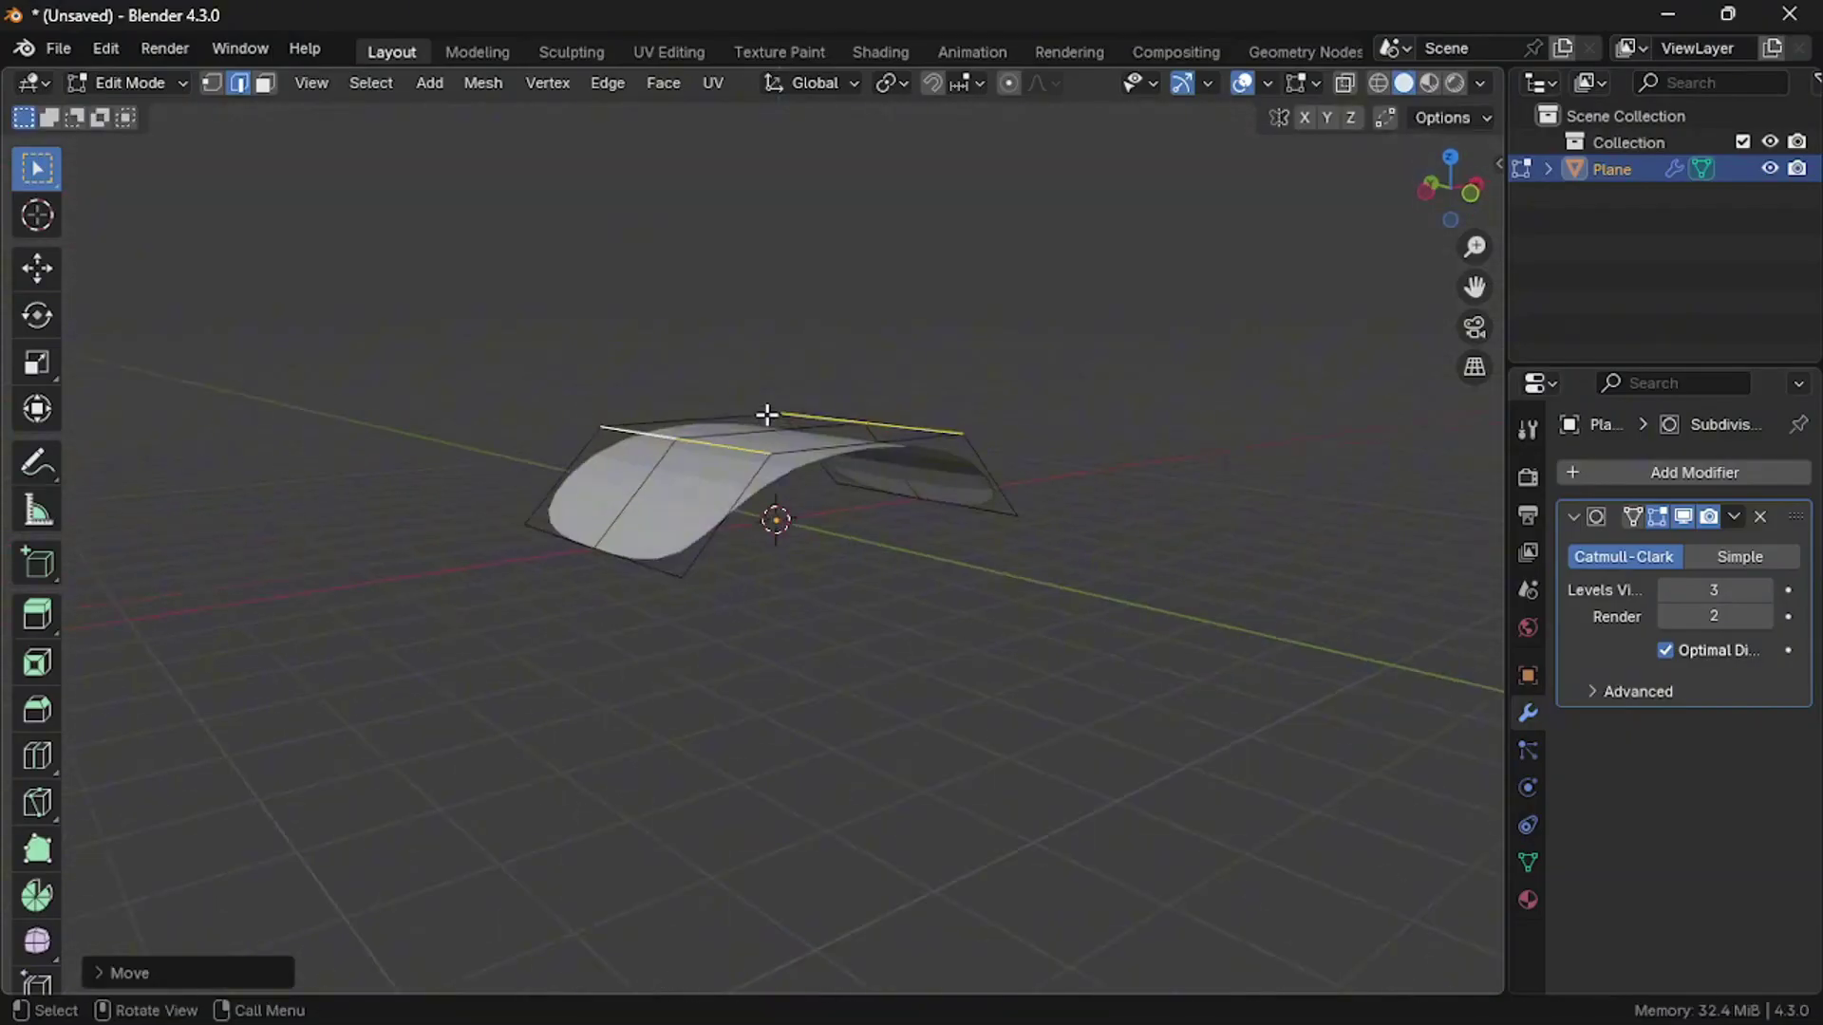
# Step: Move the selected edge along X to curve the shell
pyautogui.press('g')
pyautogui.press('x')
pyautogui.click(490, 537)
pyautogui.moveTo(490, 536); pyautogui.dragTo(588, 551, button='middle')
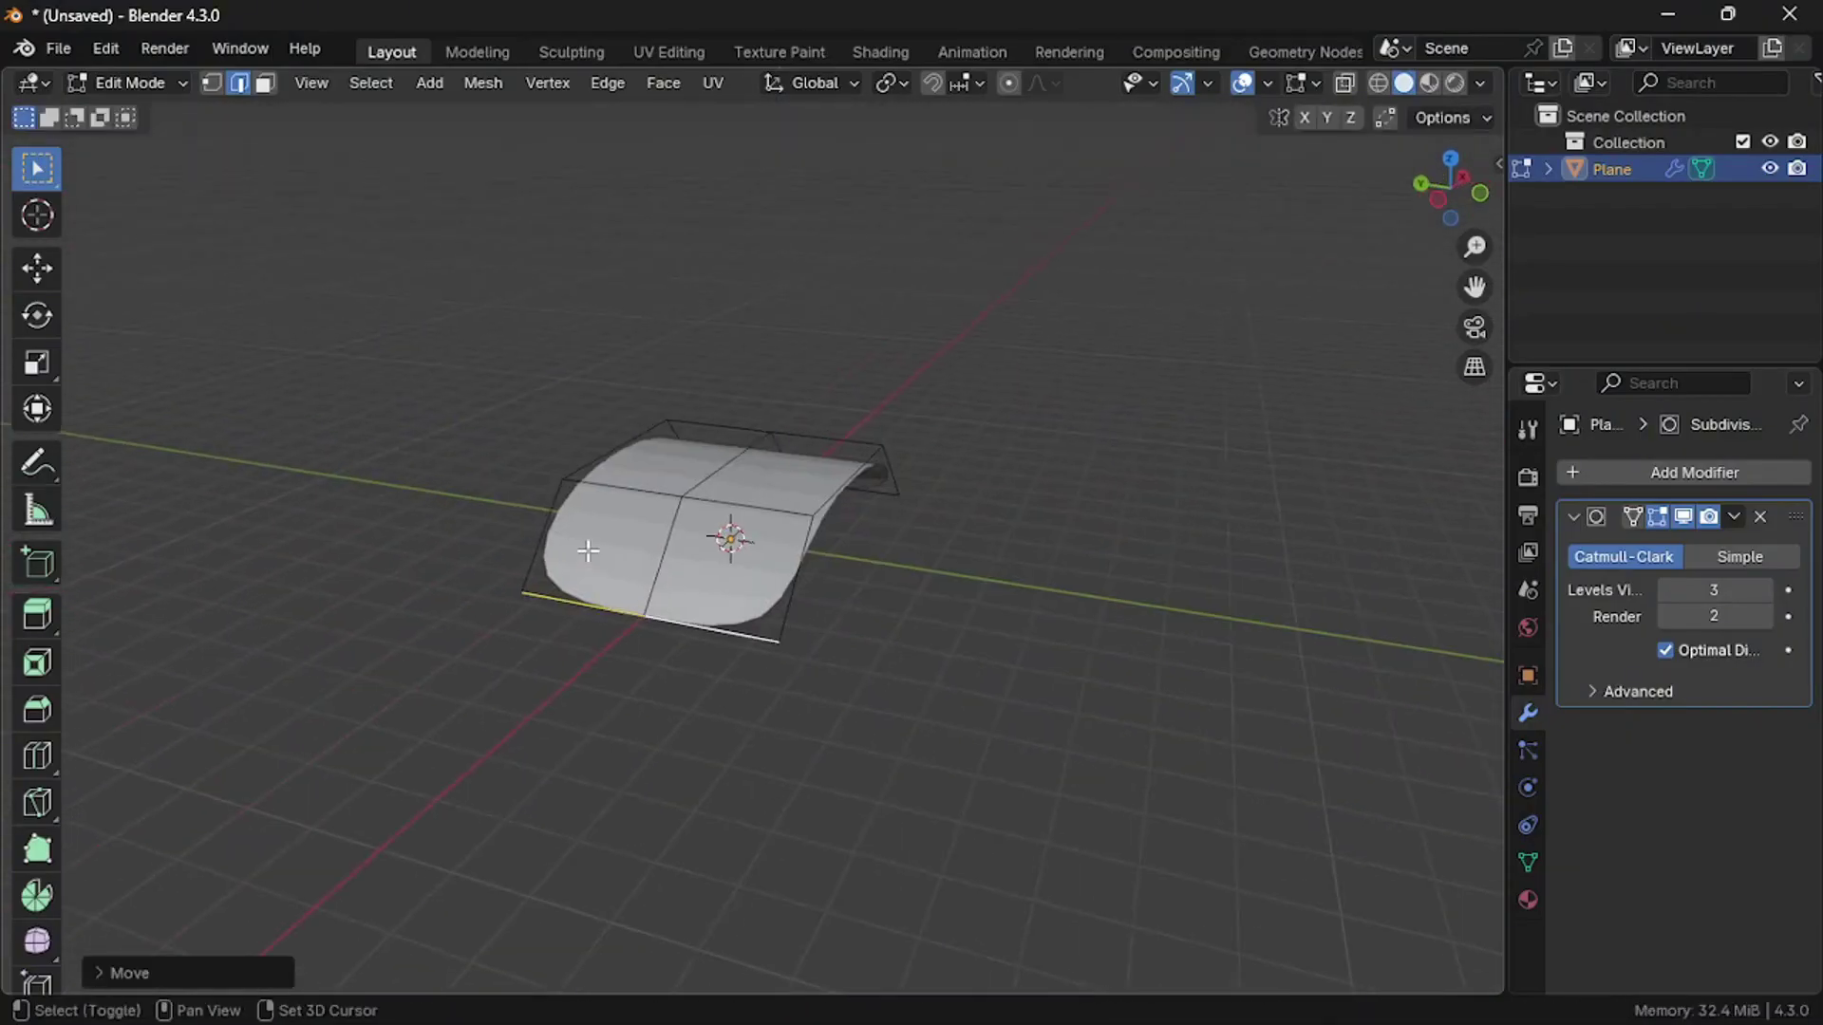
# Step: Select the shell's bottom edge and raise its crease to 0.58
pyautogui.click(739, 631)
pyautogui.press('n')
pyautogui.press('n')
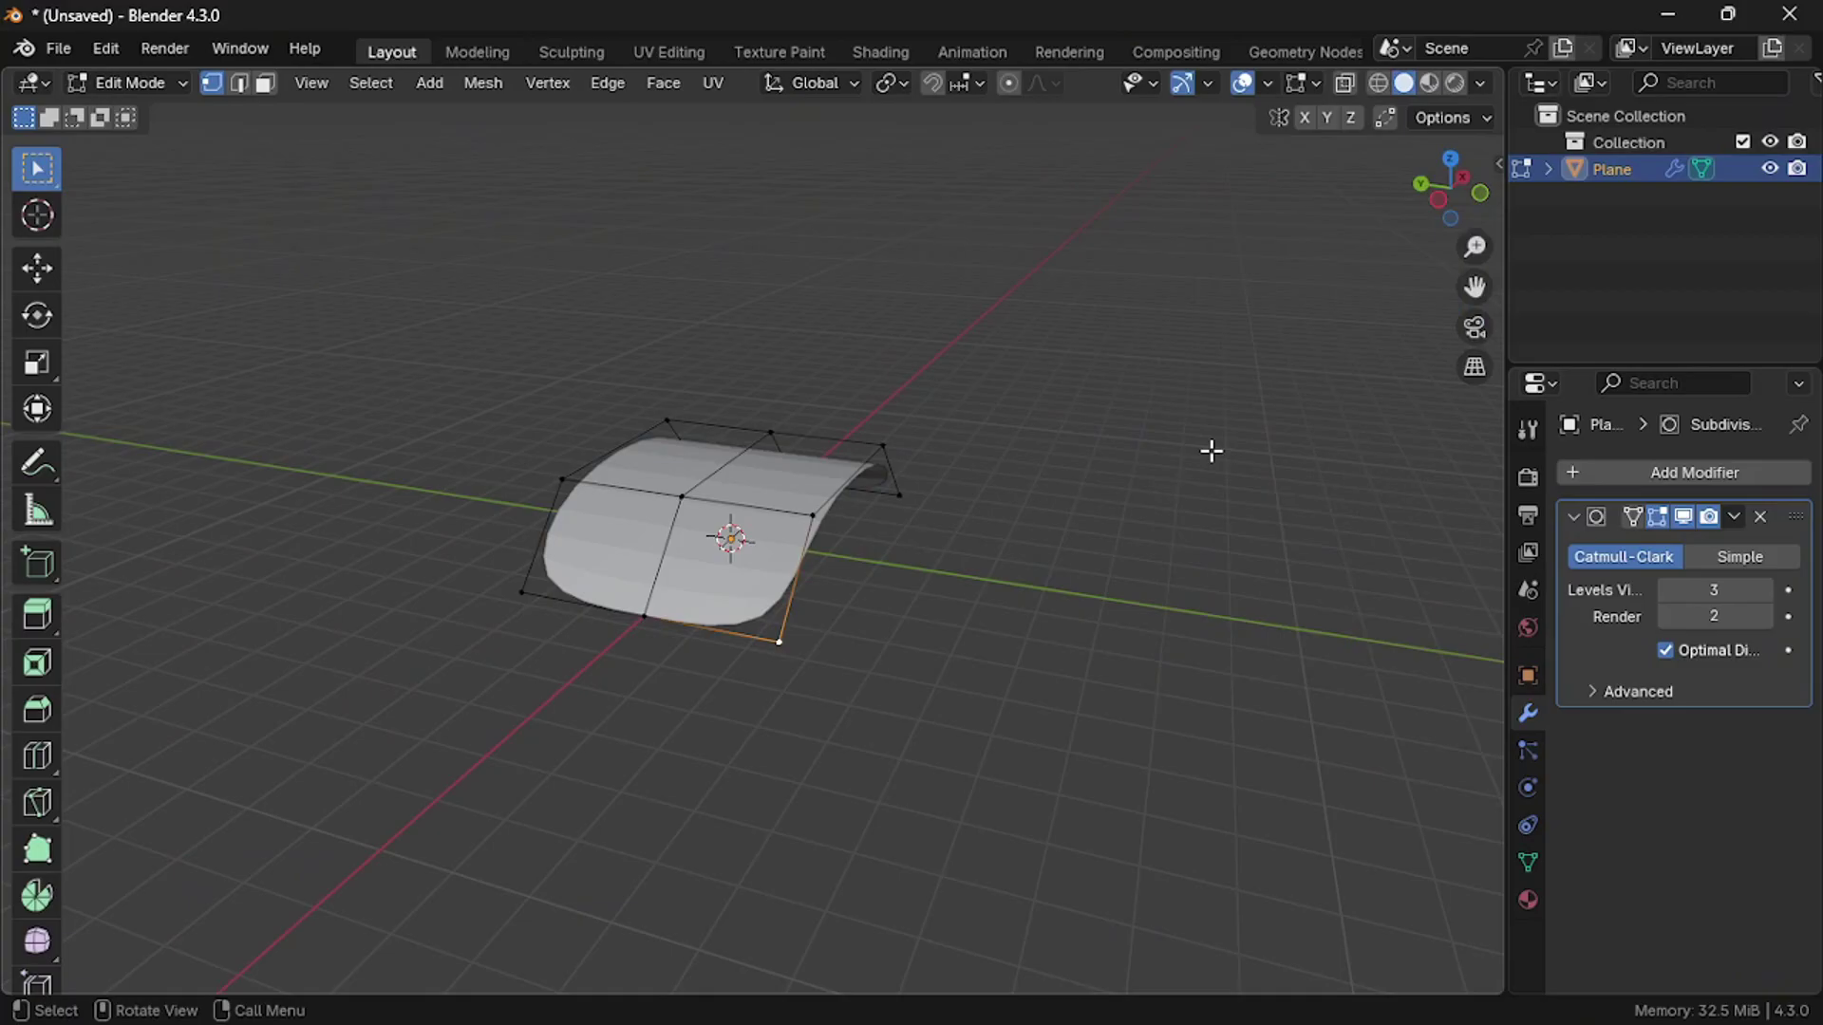
pyautogui.press('n')
pyautogui.moveTo(1310, 392); pyautogui.dragTo(1348, 393)
# Step: In side view, reposition vertices, moving the bottom-left vertex down and left
pyautogui.press('KP_3')
pyautogui.press('KP_1')
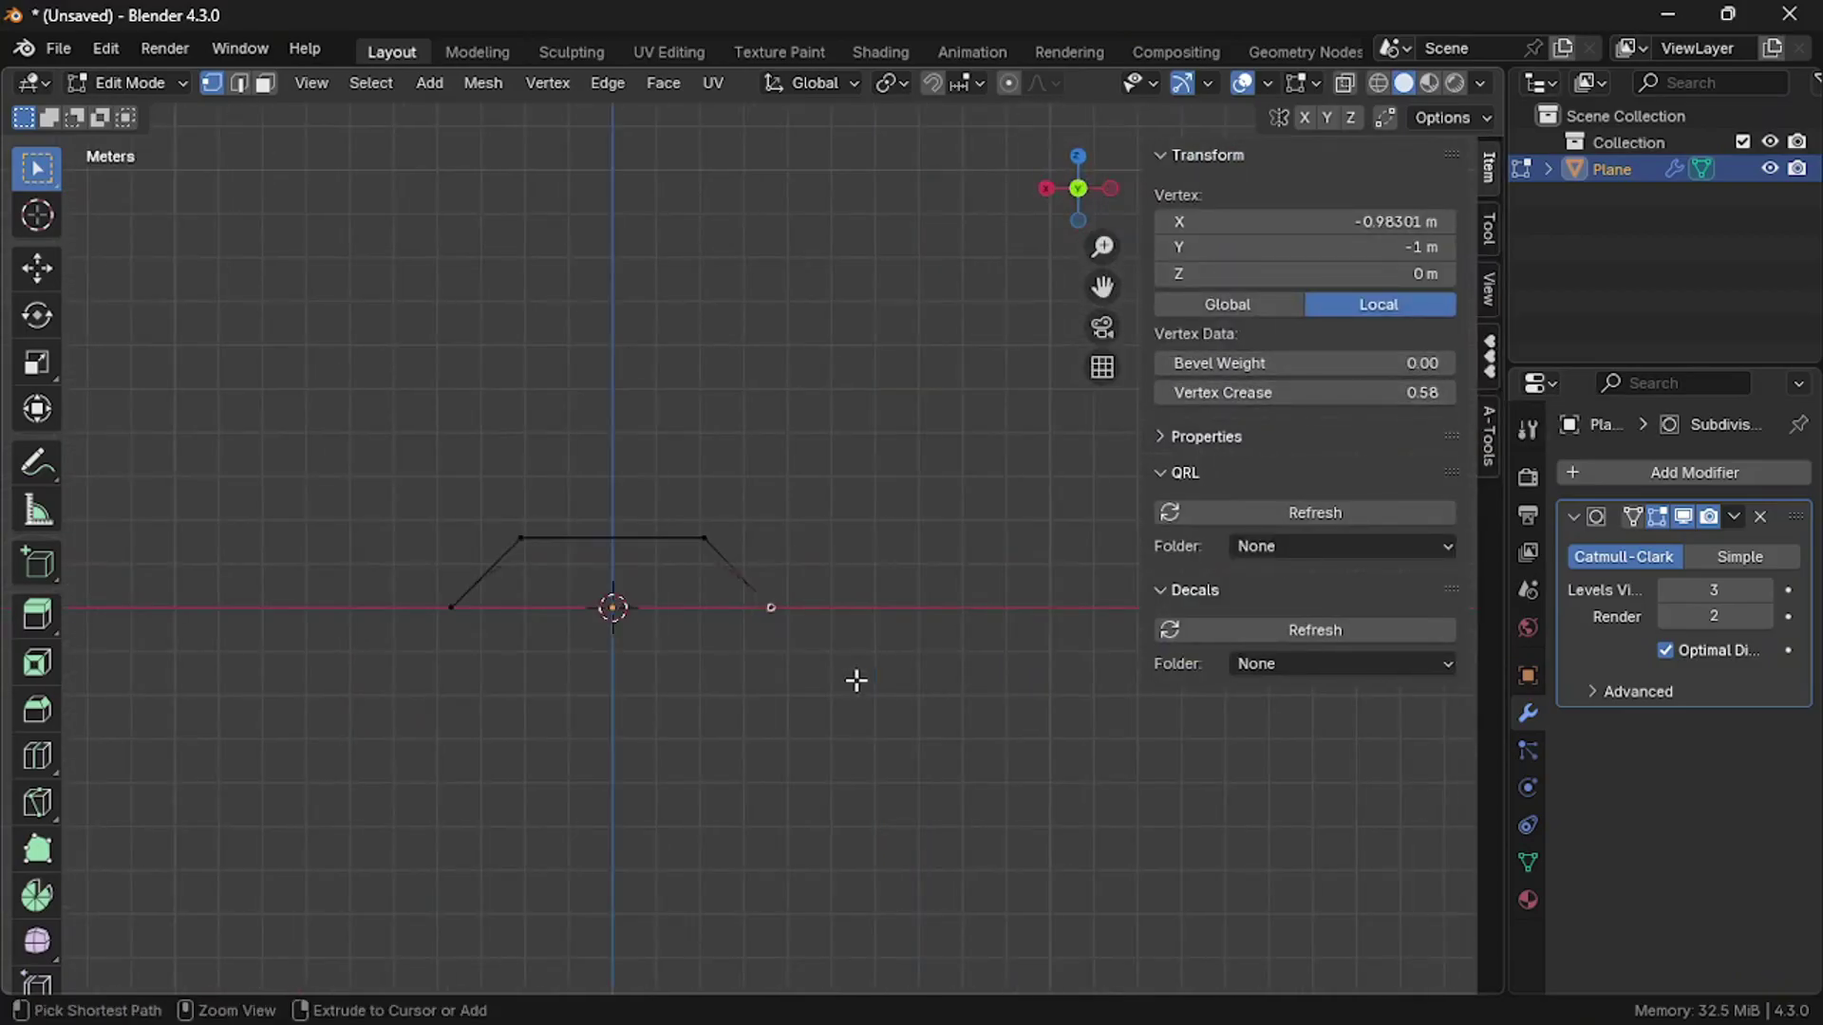
pyautogui.press('ctrl+KP_3')
pyautogui.press('g')
pyautogui.click(1054, 774)
pyautogui.click(351, 715)
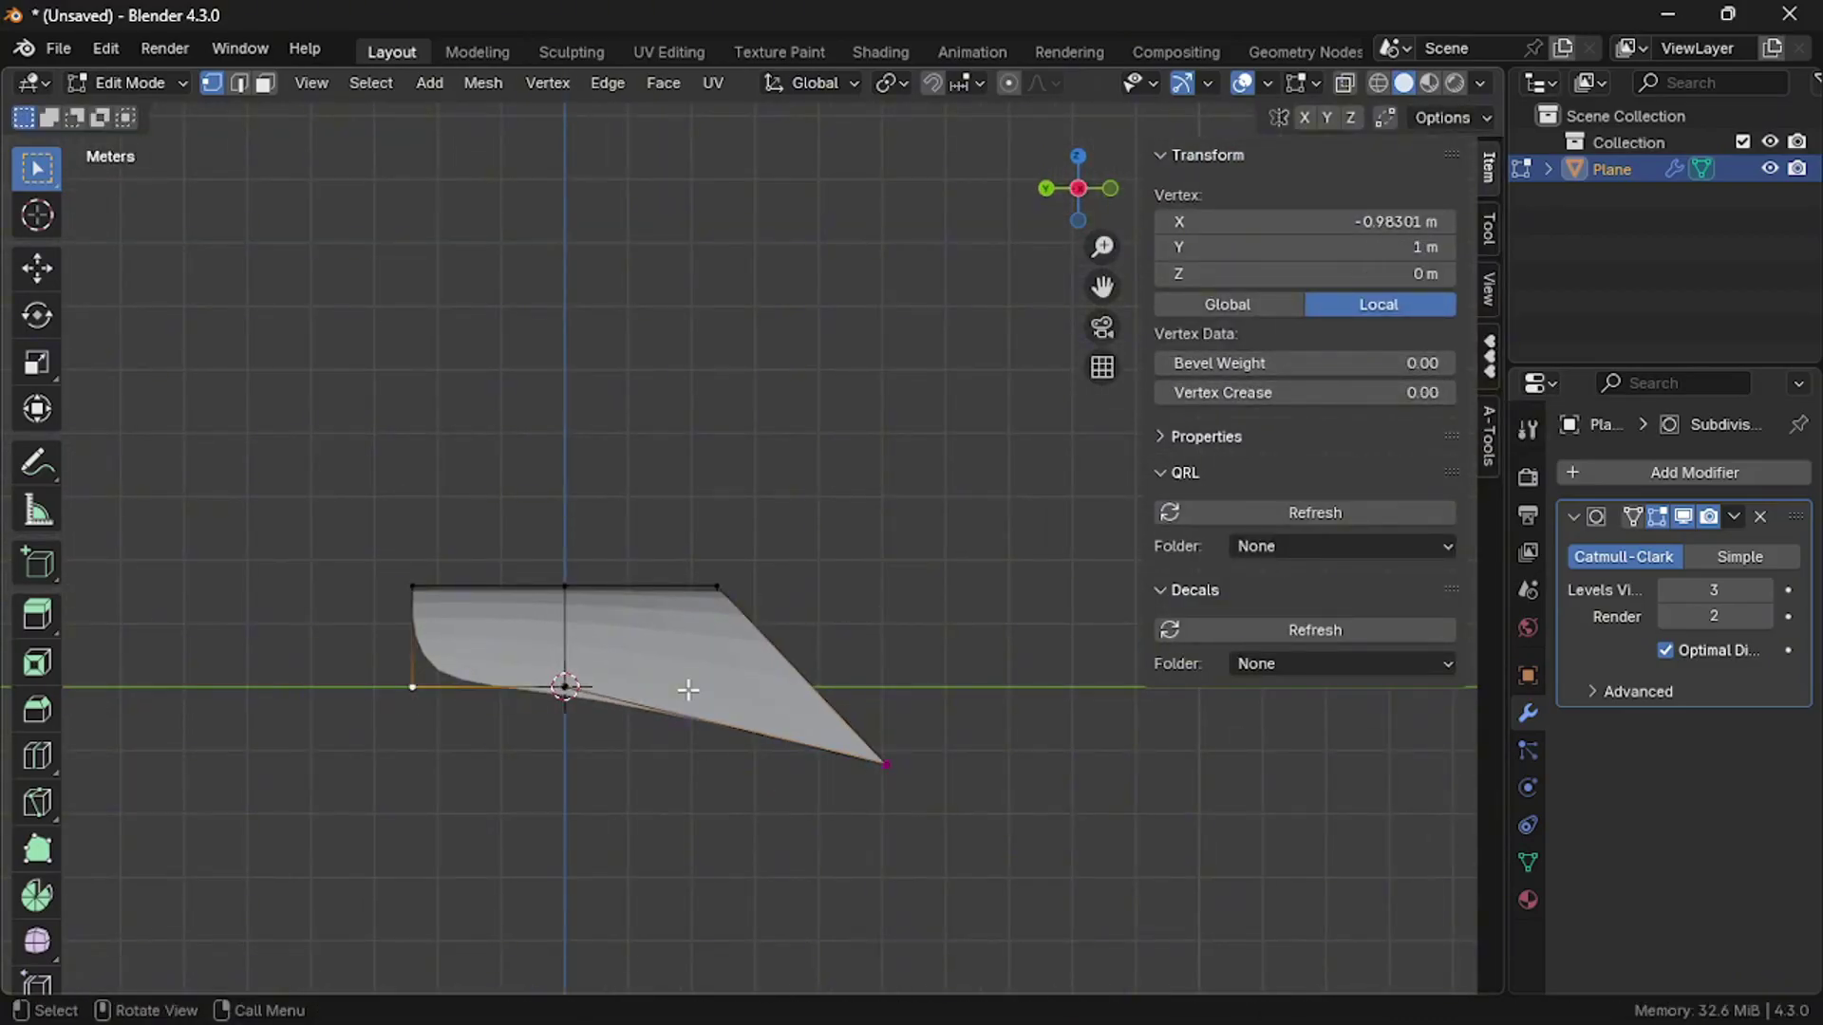
pyautogui.press('g')
pyautogui.click(549, 809)
# Step: Bevel the shell's top edge row with a narrow width
pyautogui.moveTo(548, 809); pyautogui.dragTo(630, 700, button='middle')
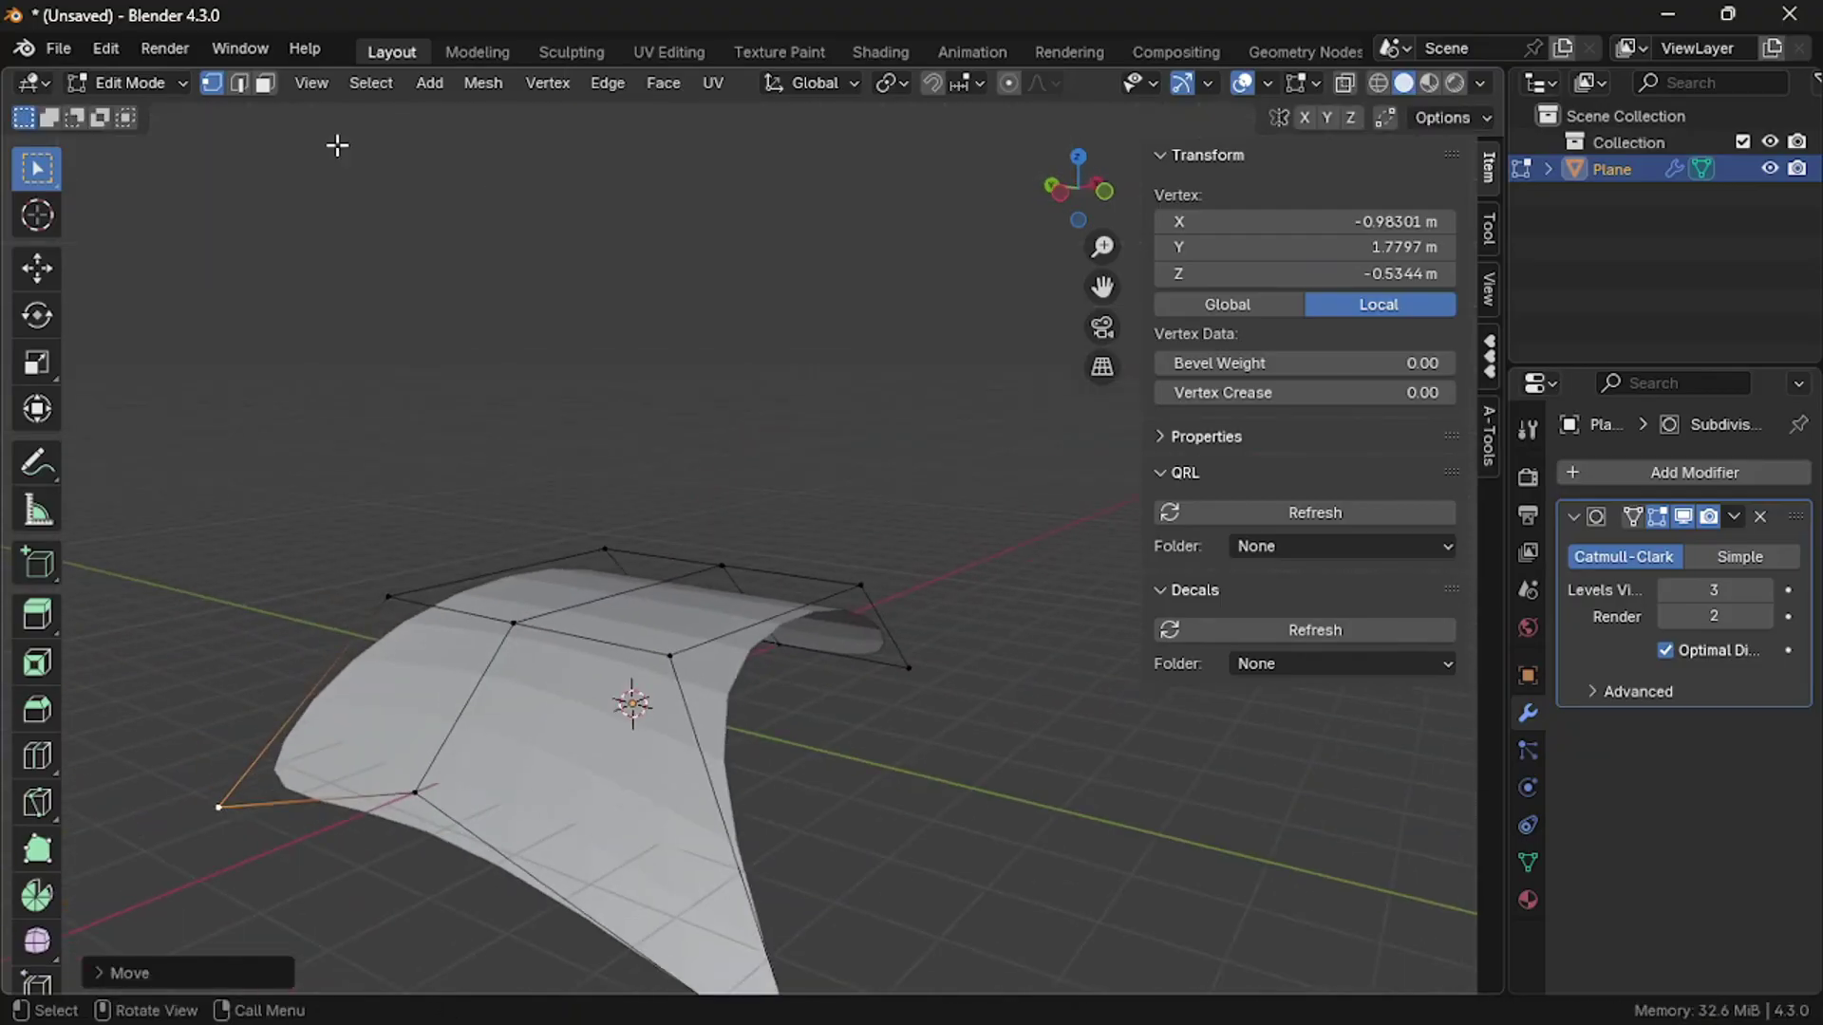
pyautogui.click(596, 626)
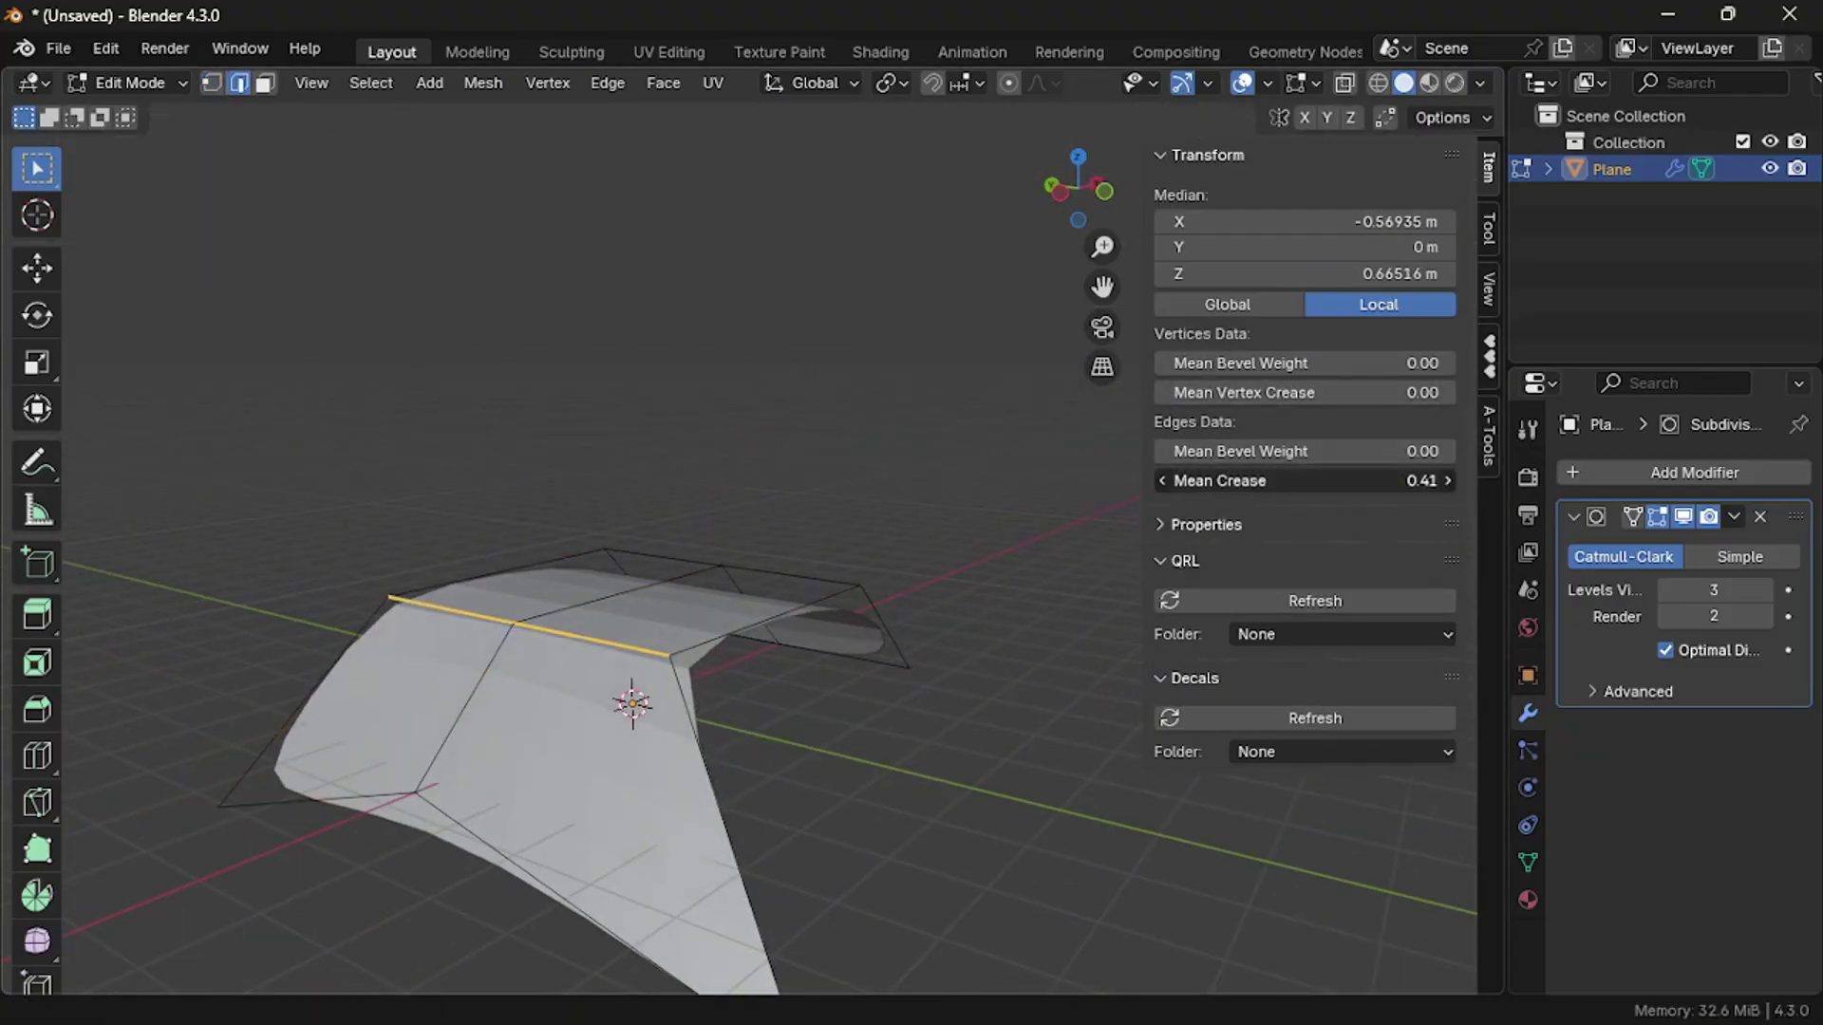
pyautogui.moveTo(721, 656); pyautogui.dragTo(785, 629, button='middle')
pyautogui.hotkey('ctrl', 'b')
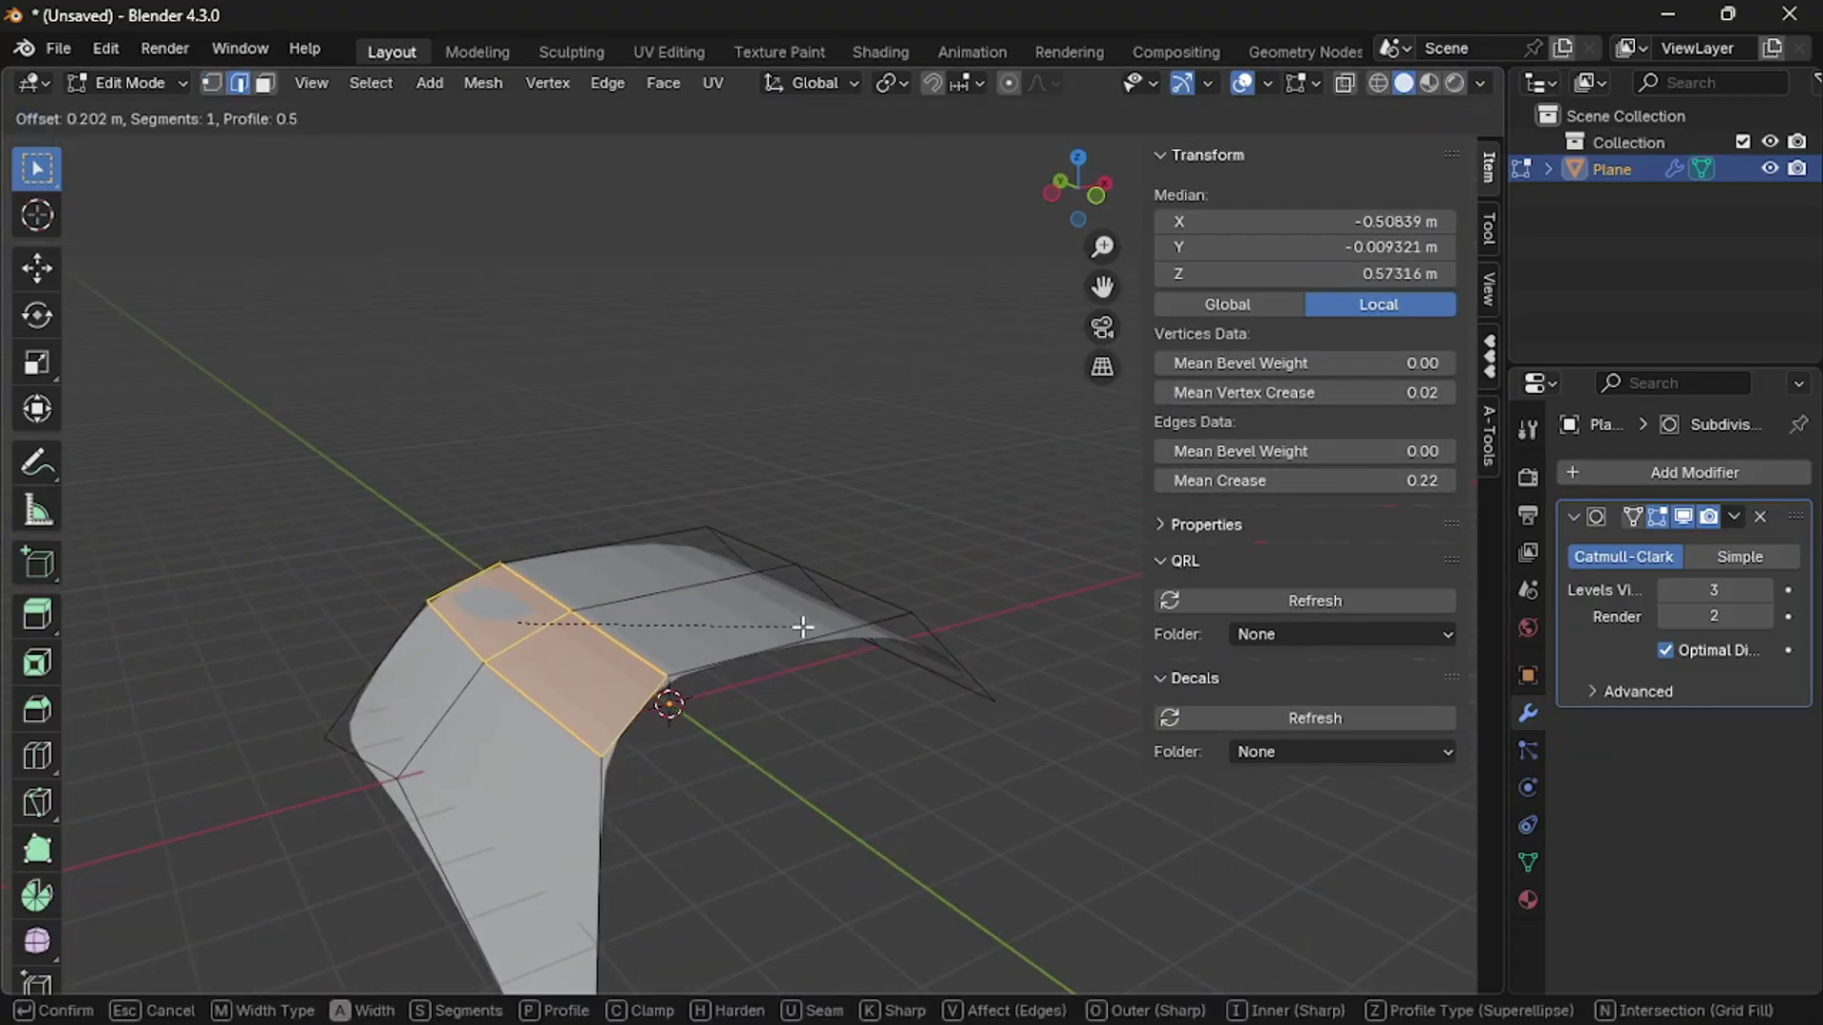
pyautogui.click(632, 649)
# Step: Shade the shell smooth by angle and return to Edit Mode
pyautogui.press('Tab')
pyautogui.rightClick(708, 594)
pyautogui.click(826, 728)
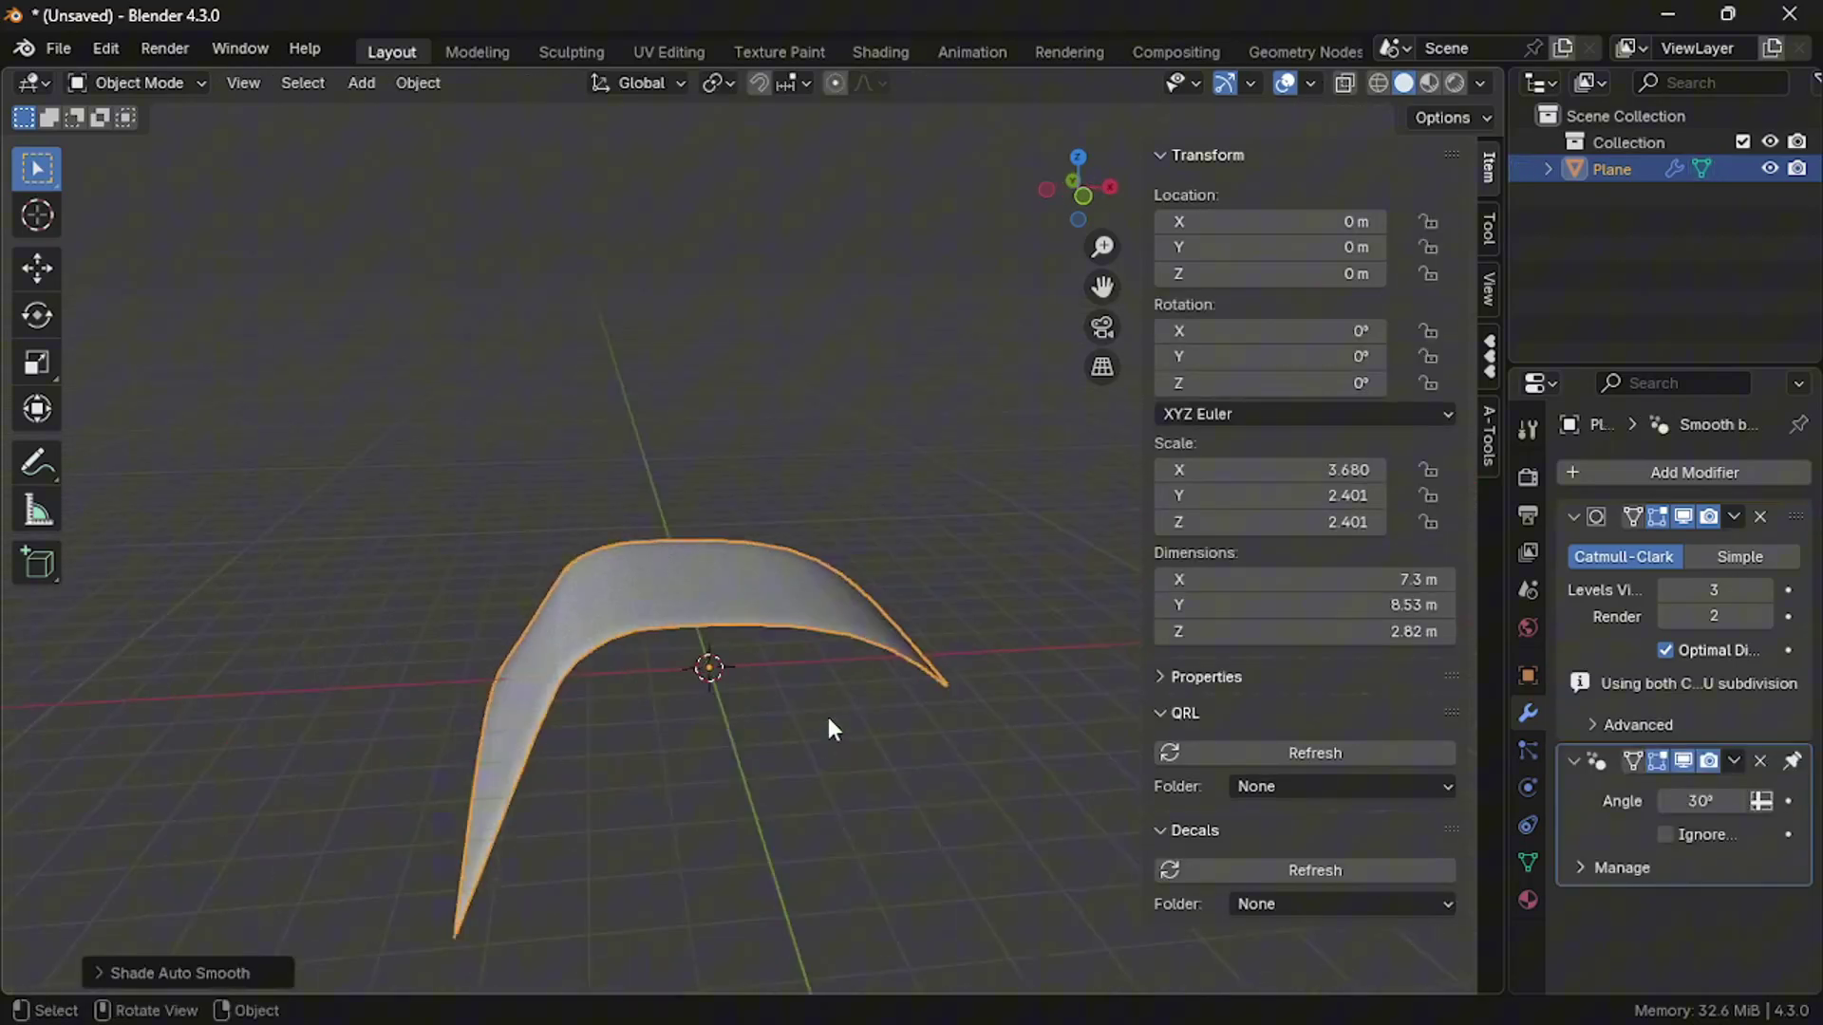
pyautogui.press('Tab')
pyautogui.click(760, 749)
# Step: Select an edge on the shell's ridge and cycle through Object Mode back to Edit Mode
pyautogui.click(622, 638)
pyautogui.moveTo(631, 619); pyautogui.dragTo(681, 605, button='middle')
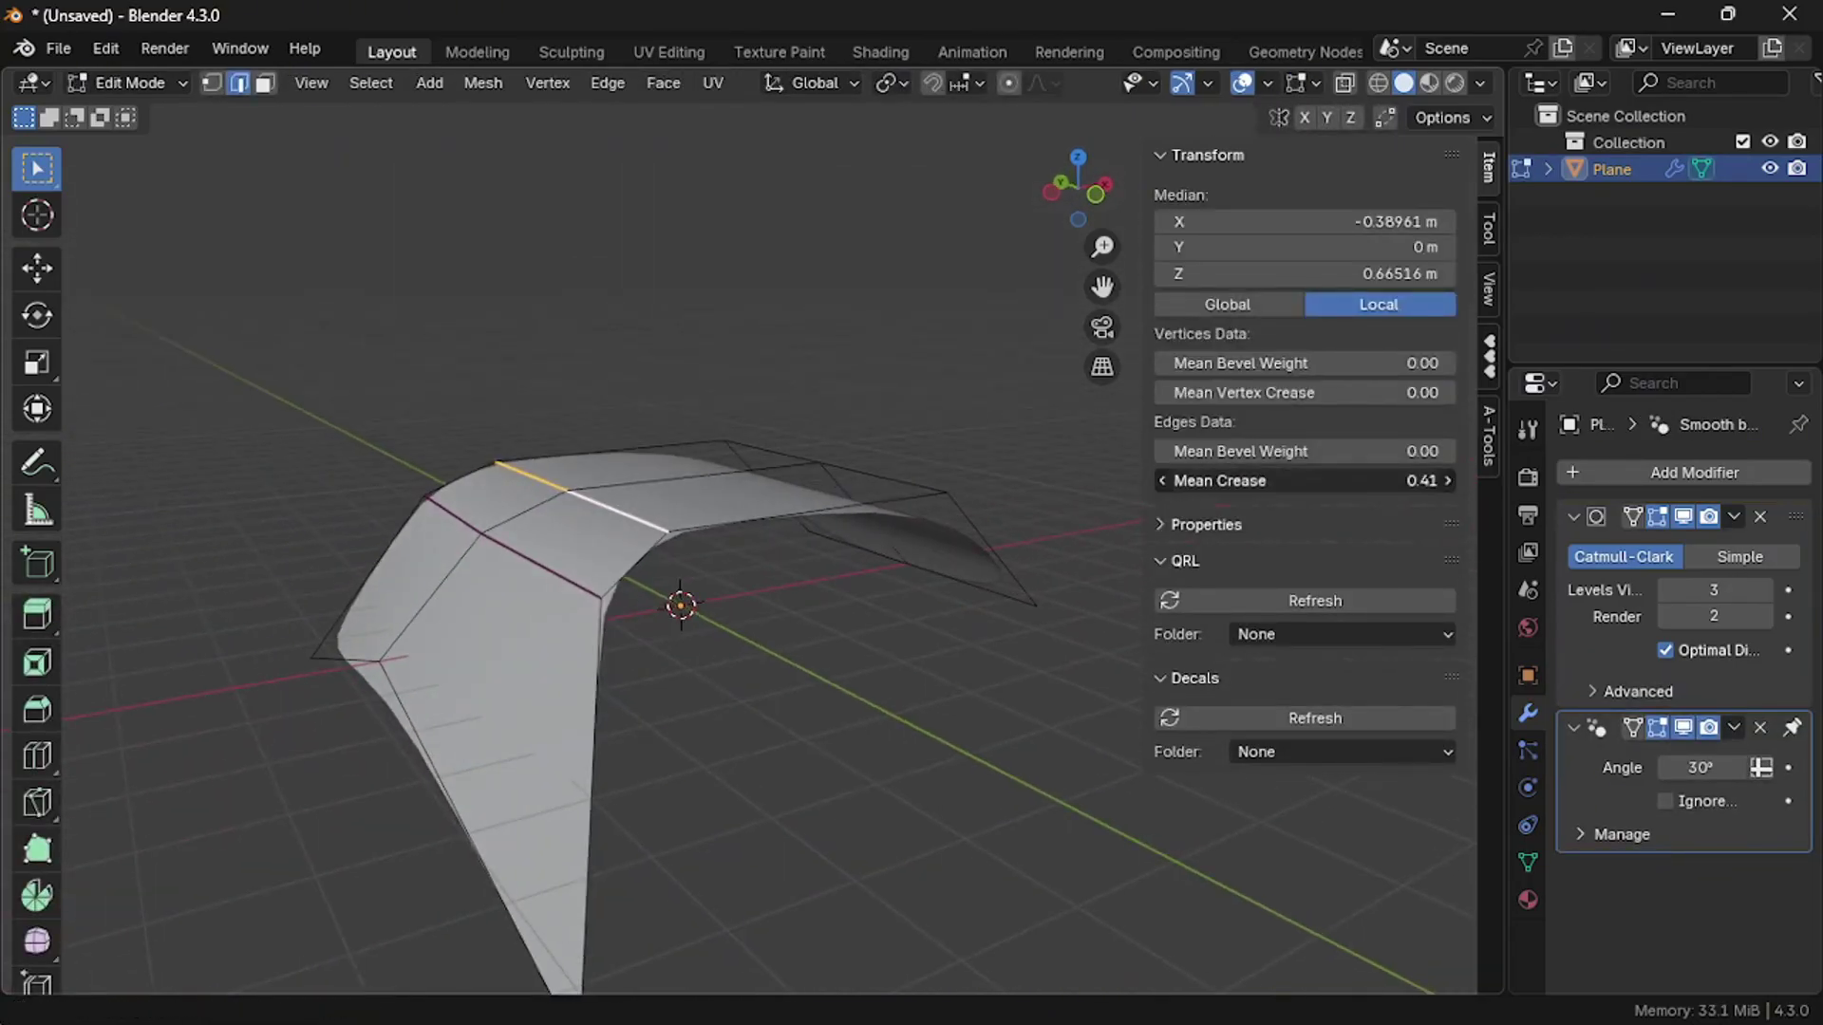
pyautogui.click(681, 389)
pyautogui.scroll(-3, 681, 390)
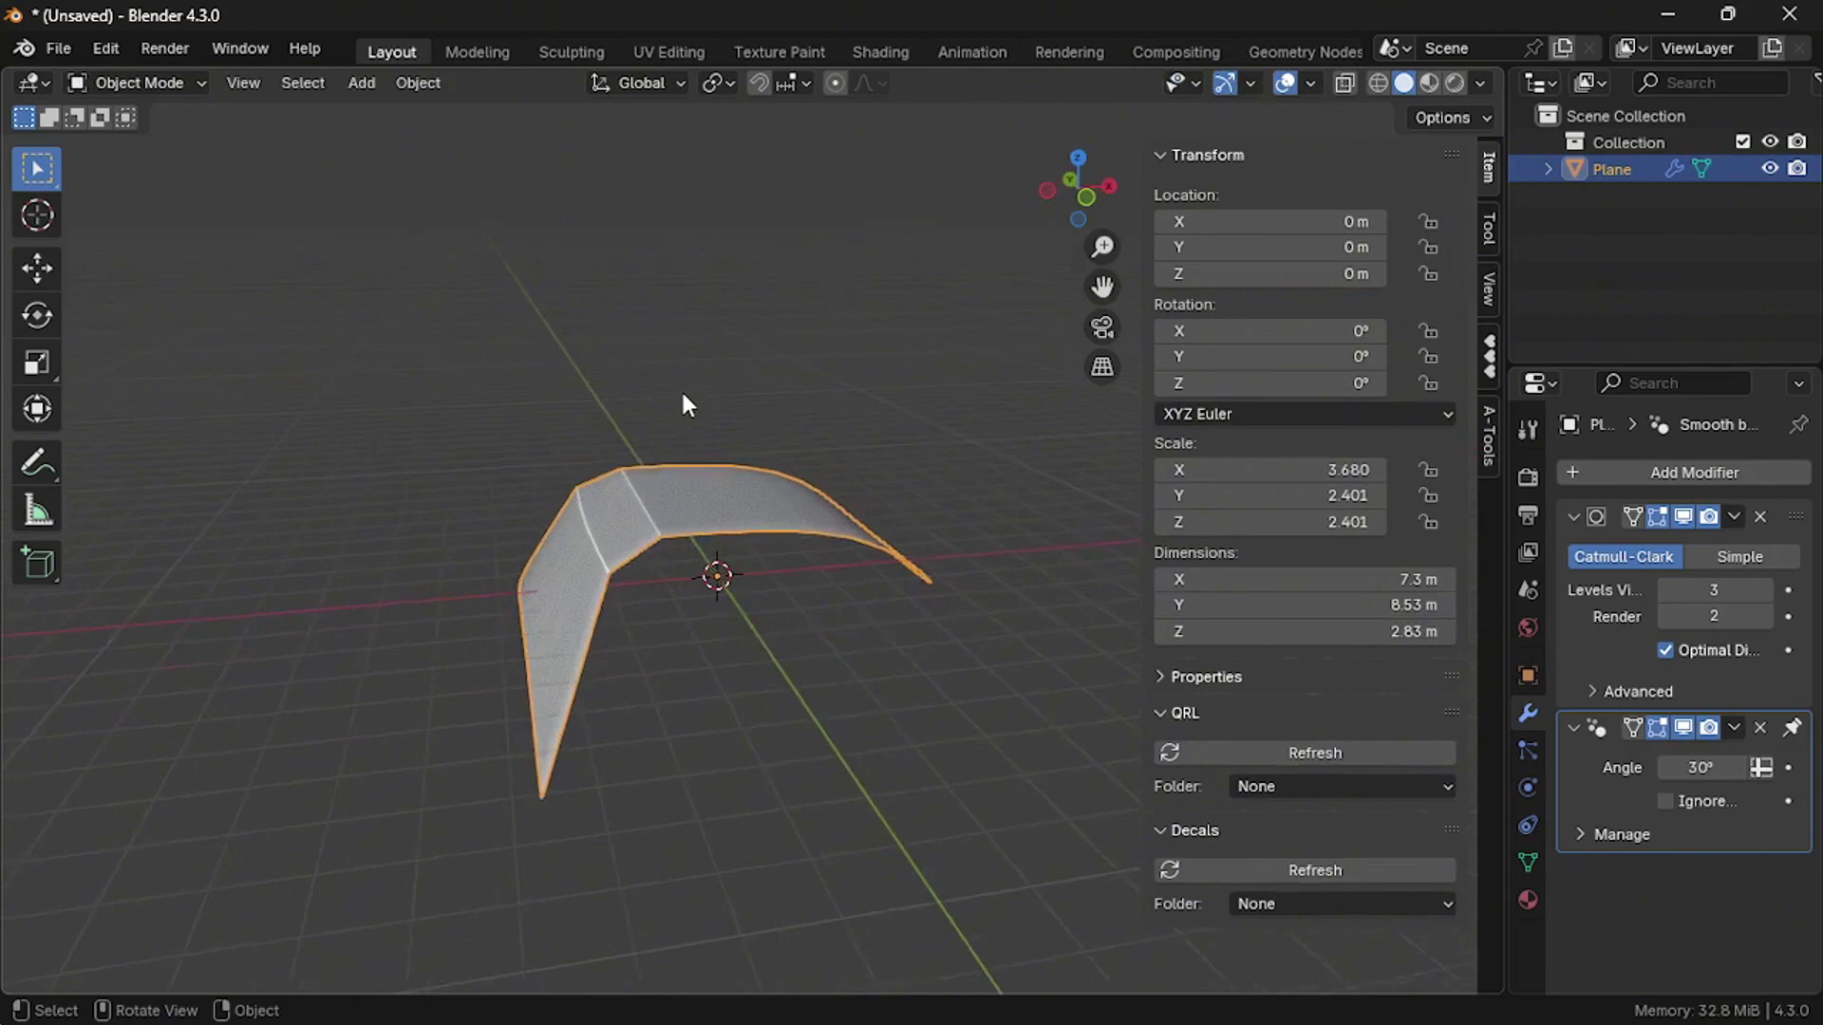
pyautogui.hotkey('ctrl', 'Tab')
pyautogui.click(698, 518)
# Step: Mirror the whole shell mesh to make it symmetrical
pyautogui.press('a')
pyautogui.click(483, 83)
pyautogui.click(537, 472)
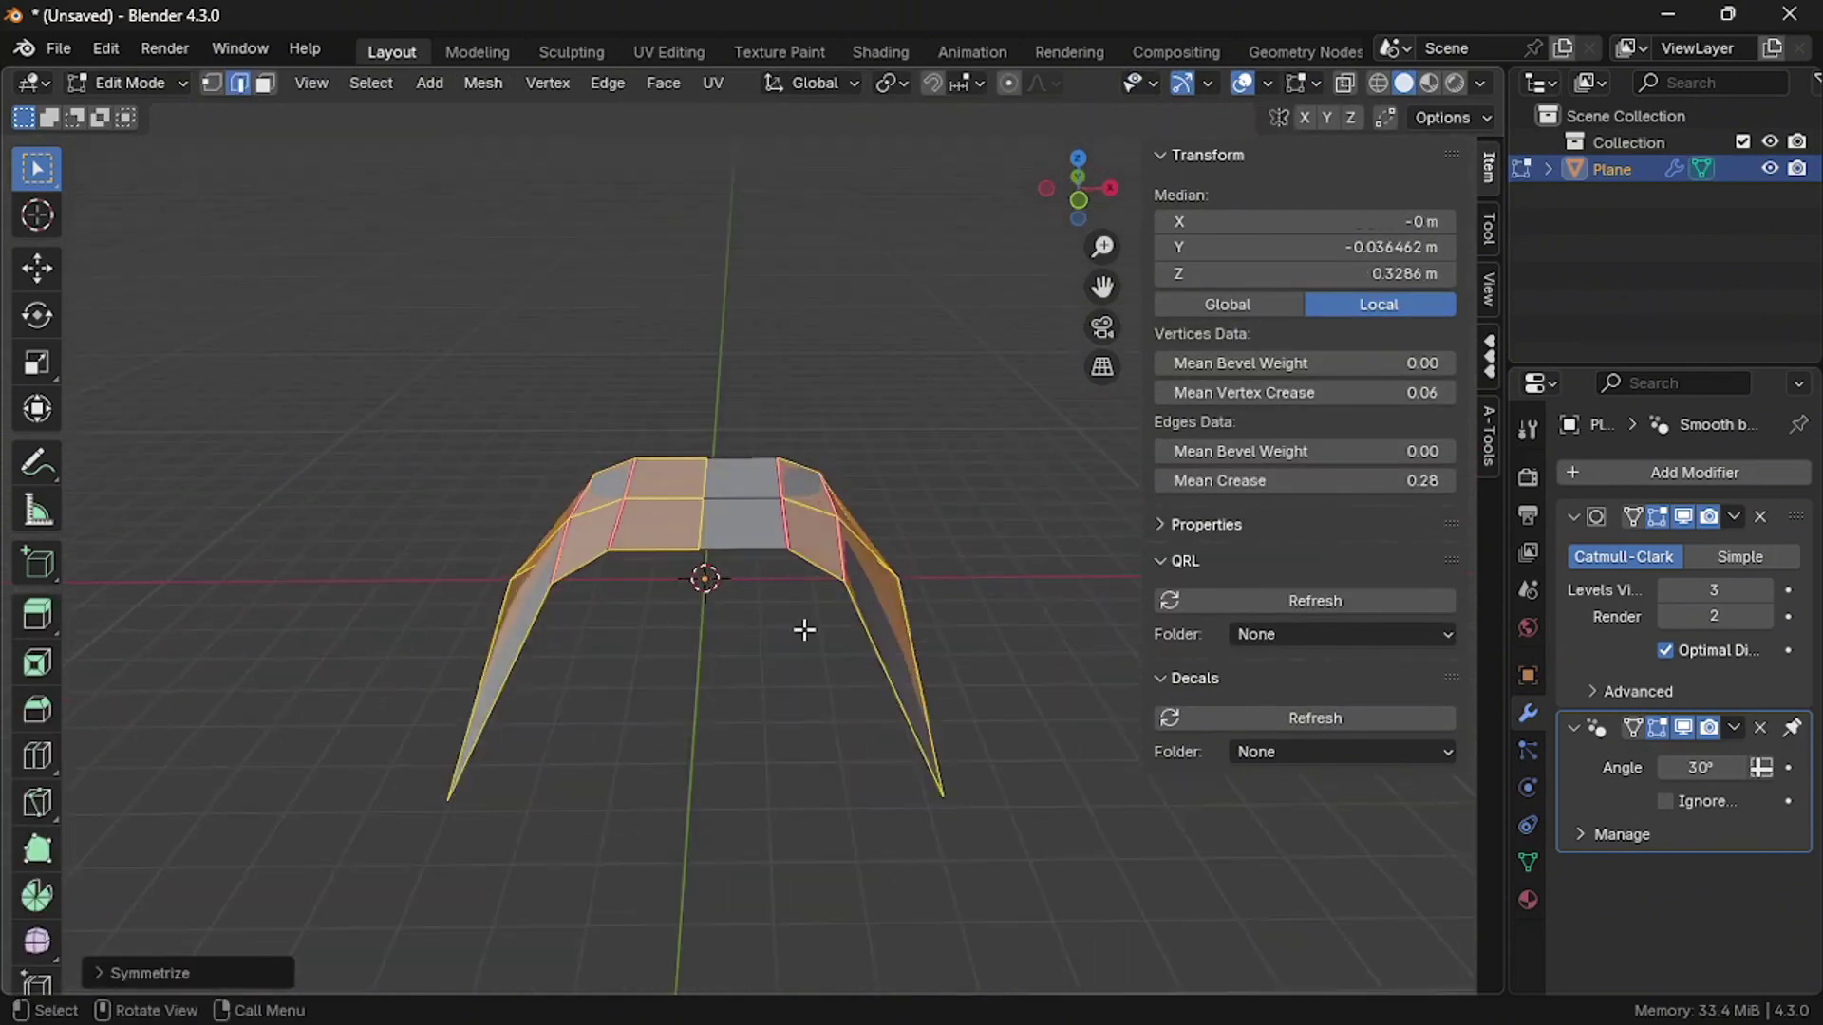
pyautogui.press('Tab')
pyautogui.moveTo(848, 482); pyautogui.dragTo(705, 560, button='middle')
# Step: Extrude the shell's edge loops twice along the Y axis
pyautogui.hotkey('ctrl', 'Tab')
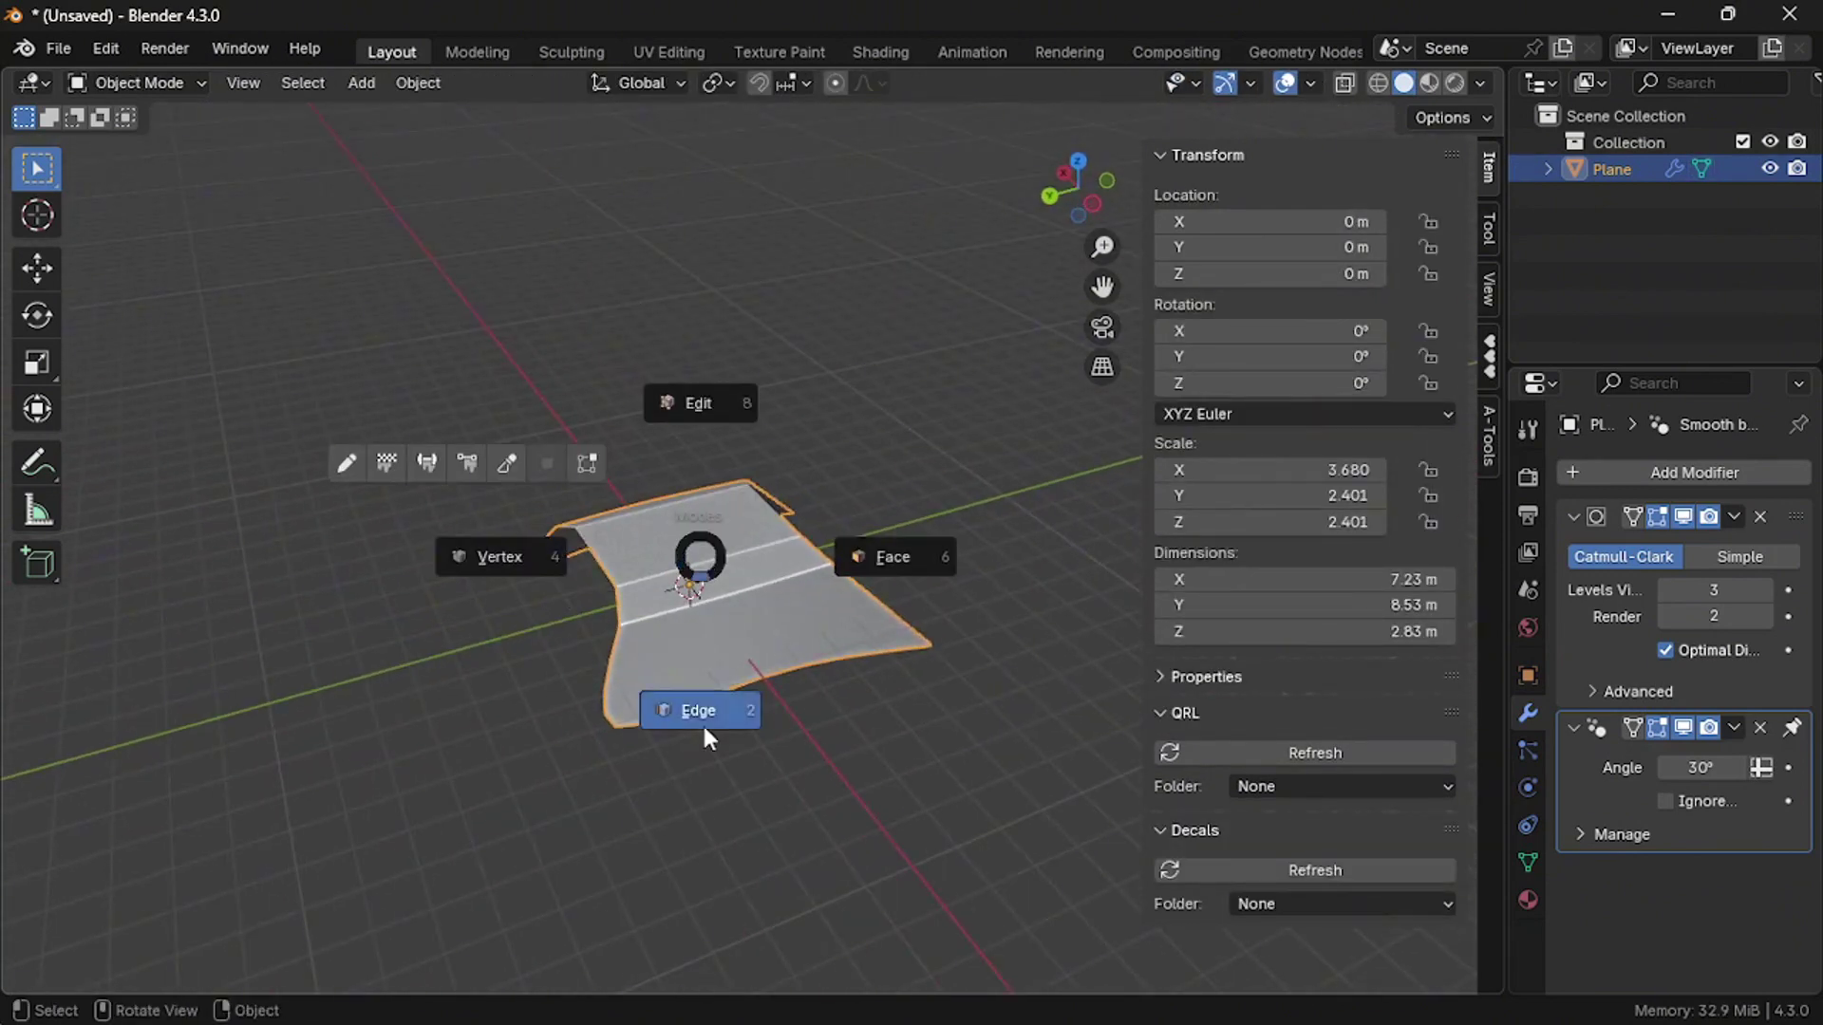
pyautogui.click(703, 722)
pyautogui.press('e')
pyautogui.press('y')
pyautogui.click(835, 589)
pyautogui.moveTo(836, 588); pyautogui.dragTo(765, 721, button='middle')
pyautogui.press('e')
pyautogui.press('y')
pyautogui.click(744, 659)
# Step: Lower the extruded edge loops along the Z axis
pyautogui.press('g')
pyautogui.press('z')
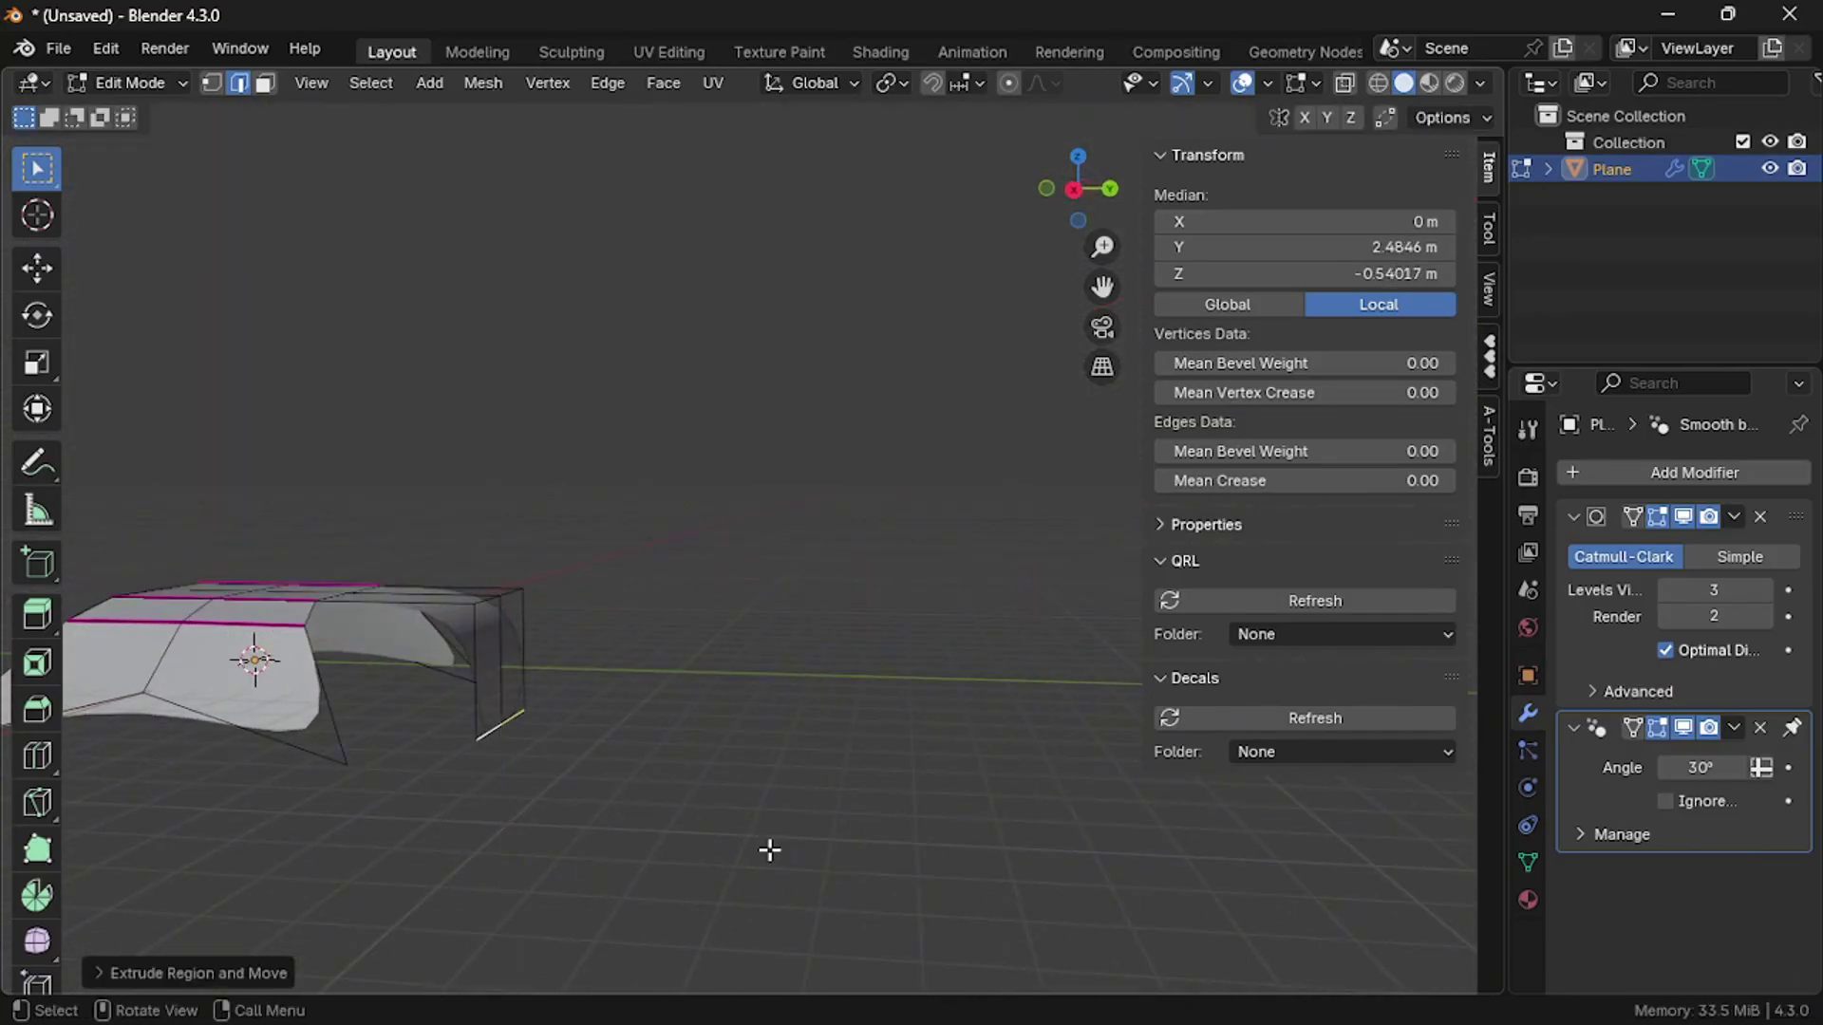
pyautogui.click(769, 846)
pyautogui.moveTo(602, 325); pyautogui.dragTo(695, 596, button='middle')
# Step: Re-enter Edit Mode and move one shell vertex along Z
pyautogui.hotkey('ctrl', 'Tab')
pyautogui.moveTo(806, 446); pyautogui.dragTo(793, 458, button='middle')
pyautogui.click(807, 446)
pyautogui.hotkey('ctrl', 'Tab')
pyautogui.click(794, 618)
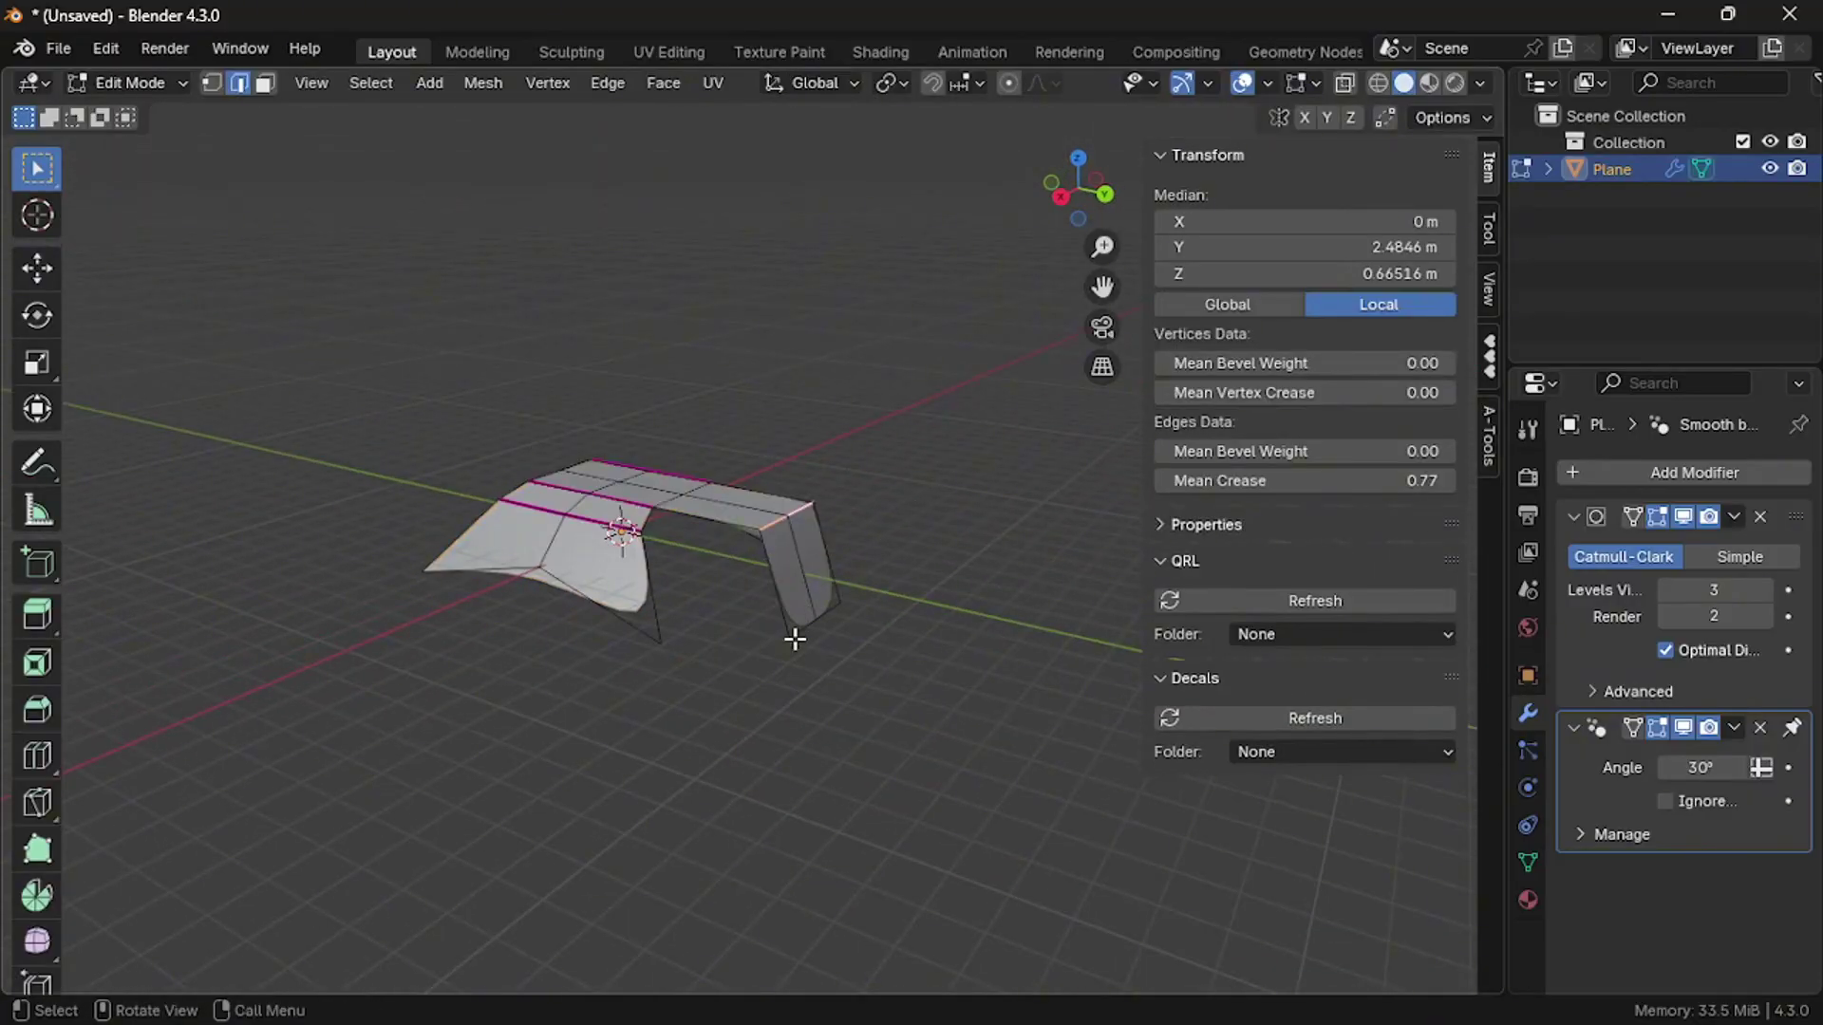
pyautogui.press('1')
pyautogui.click(790, 636)
pyautogui.press('g')
pyautogui.press('z')
pyautogui.click(866, 692)
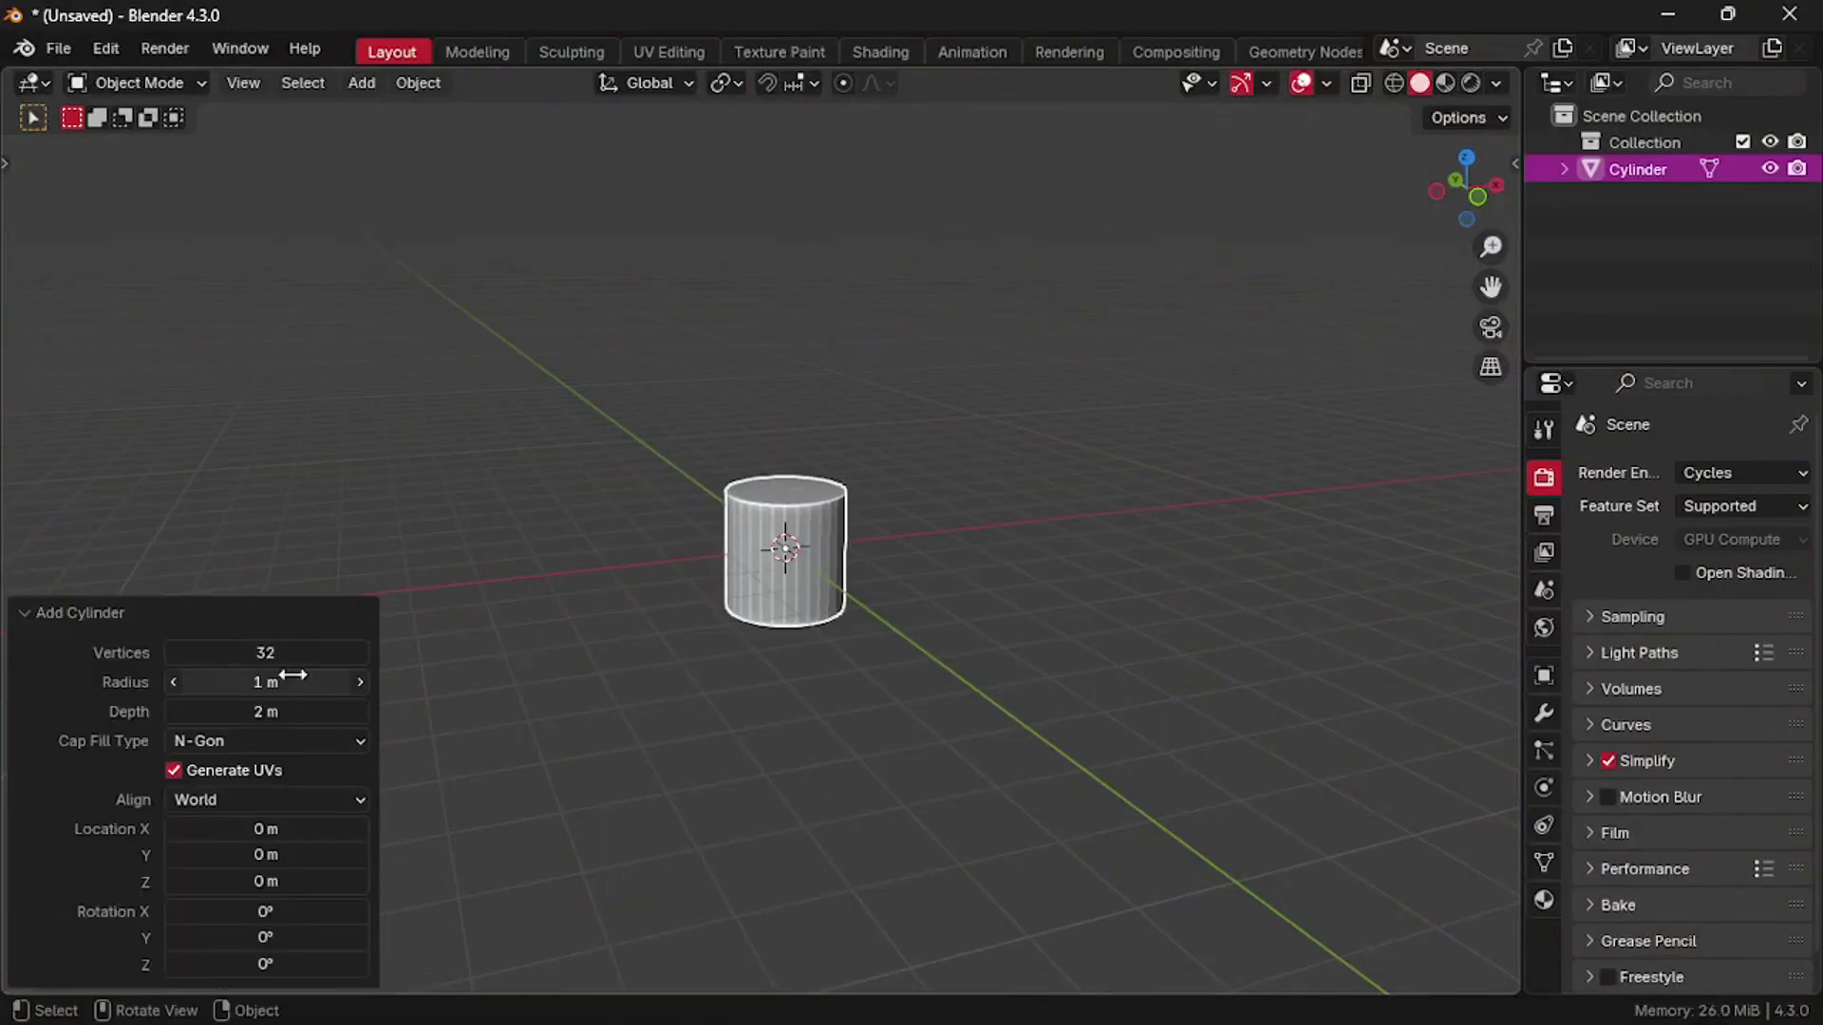
# Step: Give the new cylinder 16 sides and shade it smooth
pyautogui.press('Return')
pyautogui.rightClick(778, 529)
pyautogui.click(651, 473)
pyautogui.scroll(3, 981, 635)
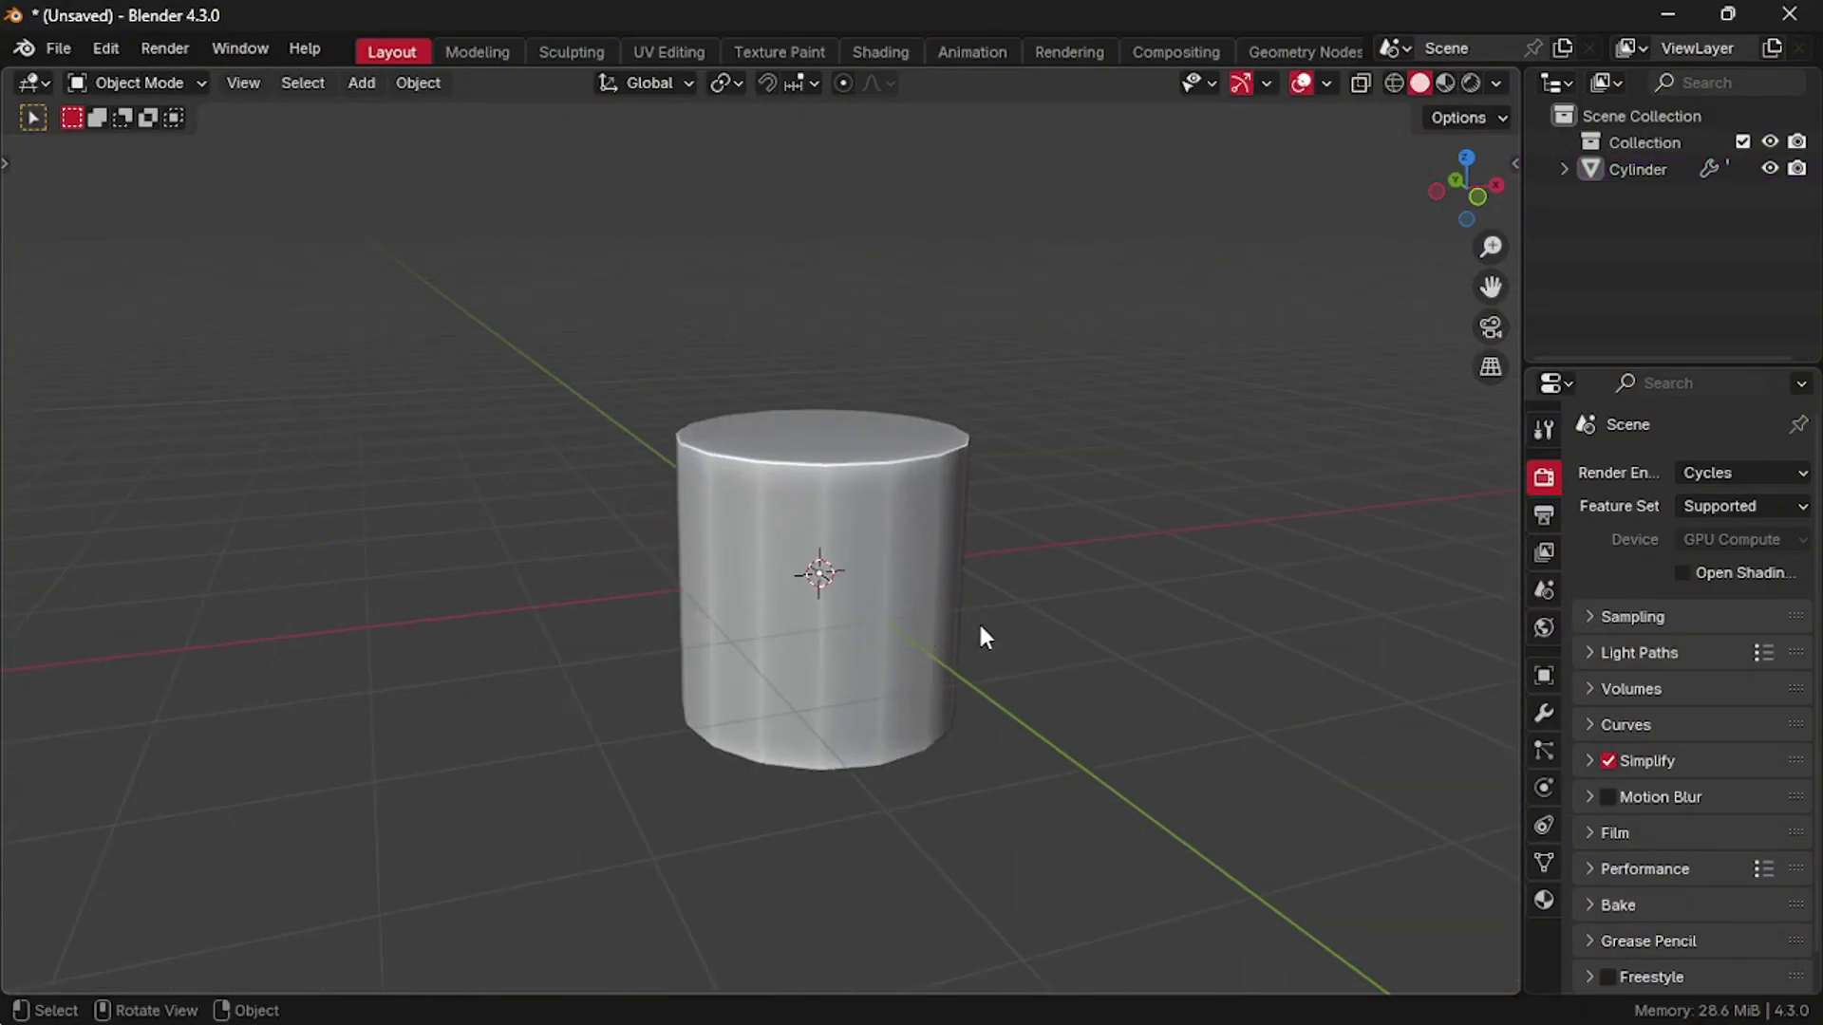
# Step: Stretch the cylinder taller along Z from the front view
pyautogui.press('KP_1')
pyautogui.press('s')
pyautogui.press('z')
pyautogui.click(1054, 798)
pyautogui.press('s')
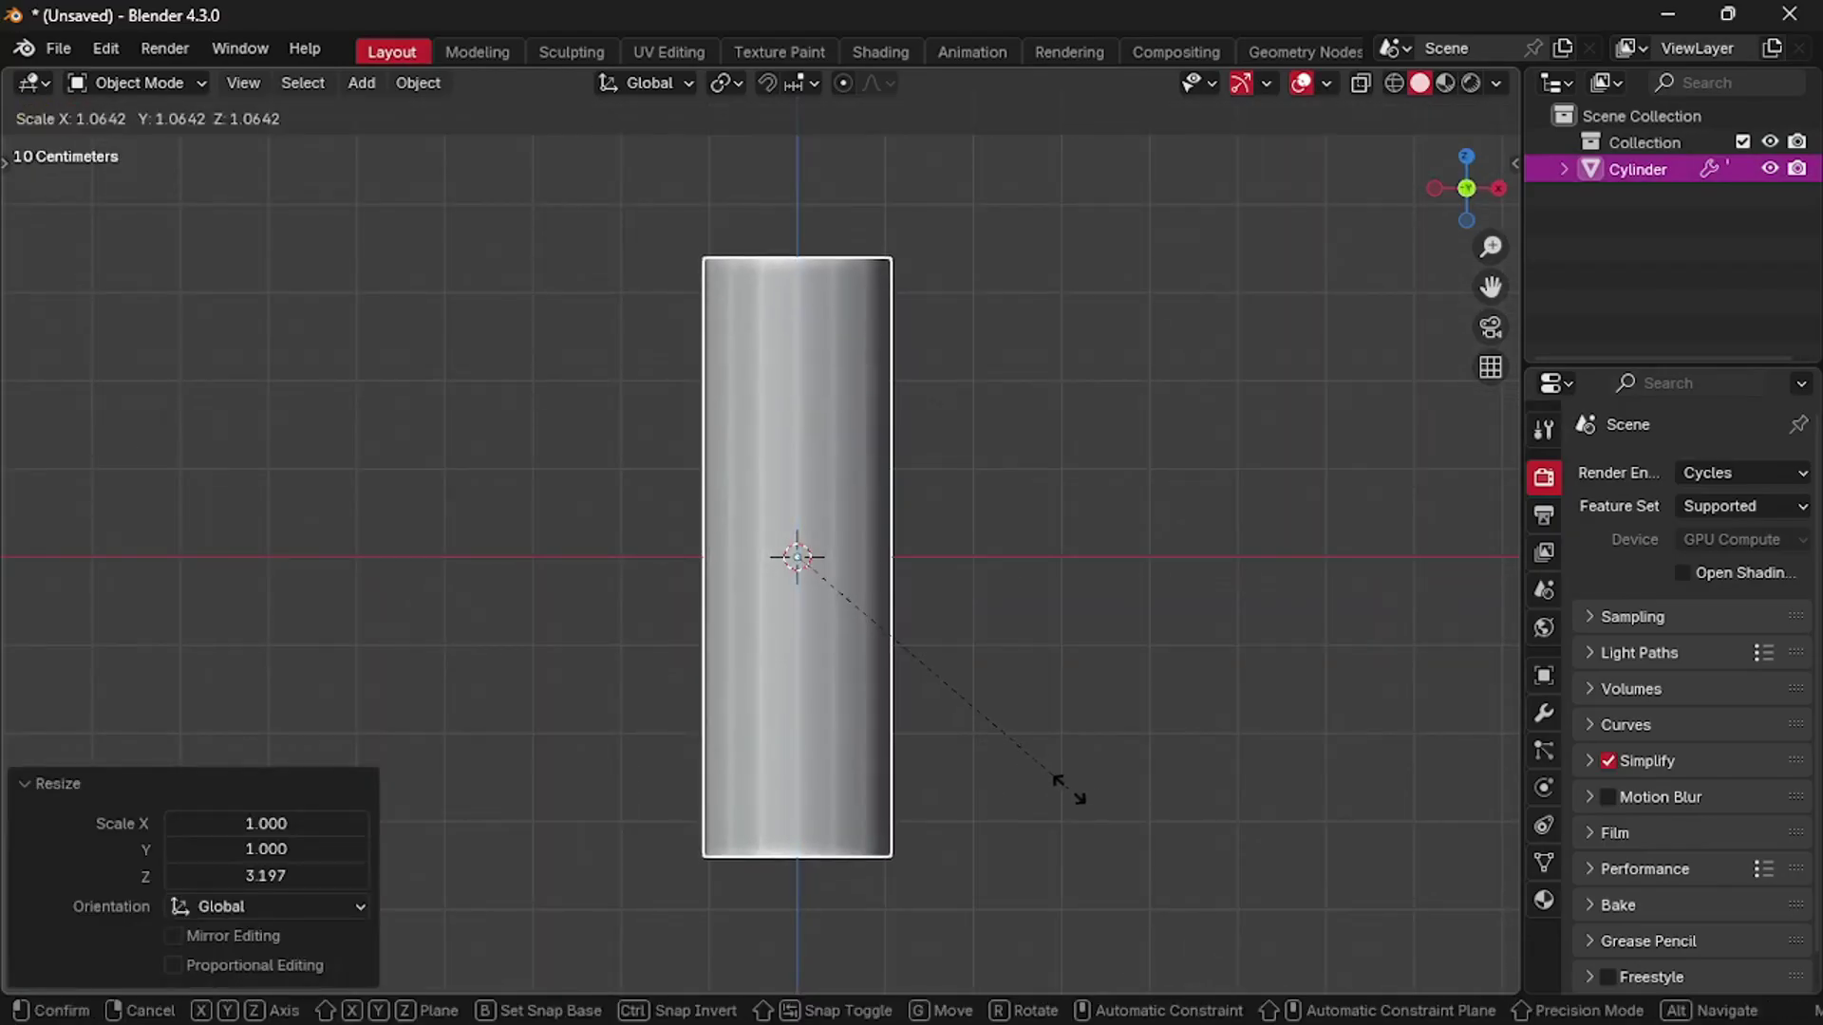
pyautogui.press('z')
pyautogui.click(1067, 764)
# Step: Add a middle loop cut around the cylinder and pinch it slightly inward
pyautogui.press('Tab')
pyautogui.click(1029, 773)
pyautogui.hotkey('ctrl', 'r')
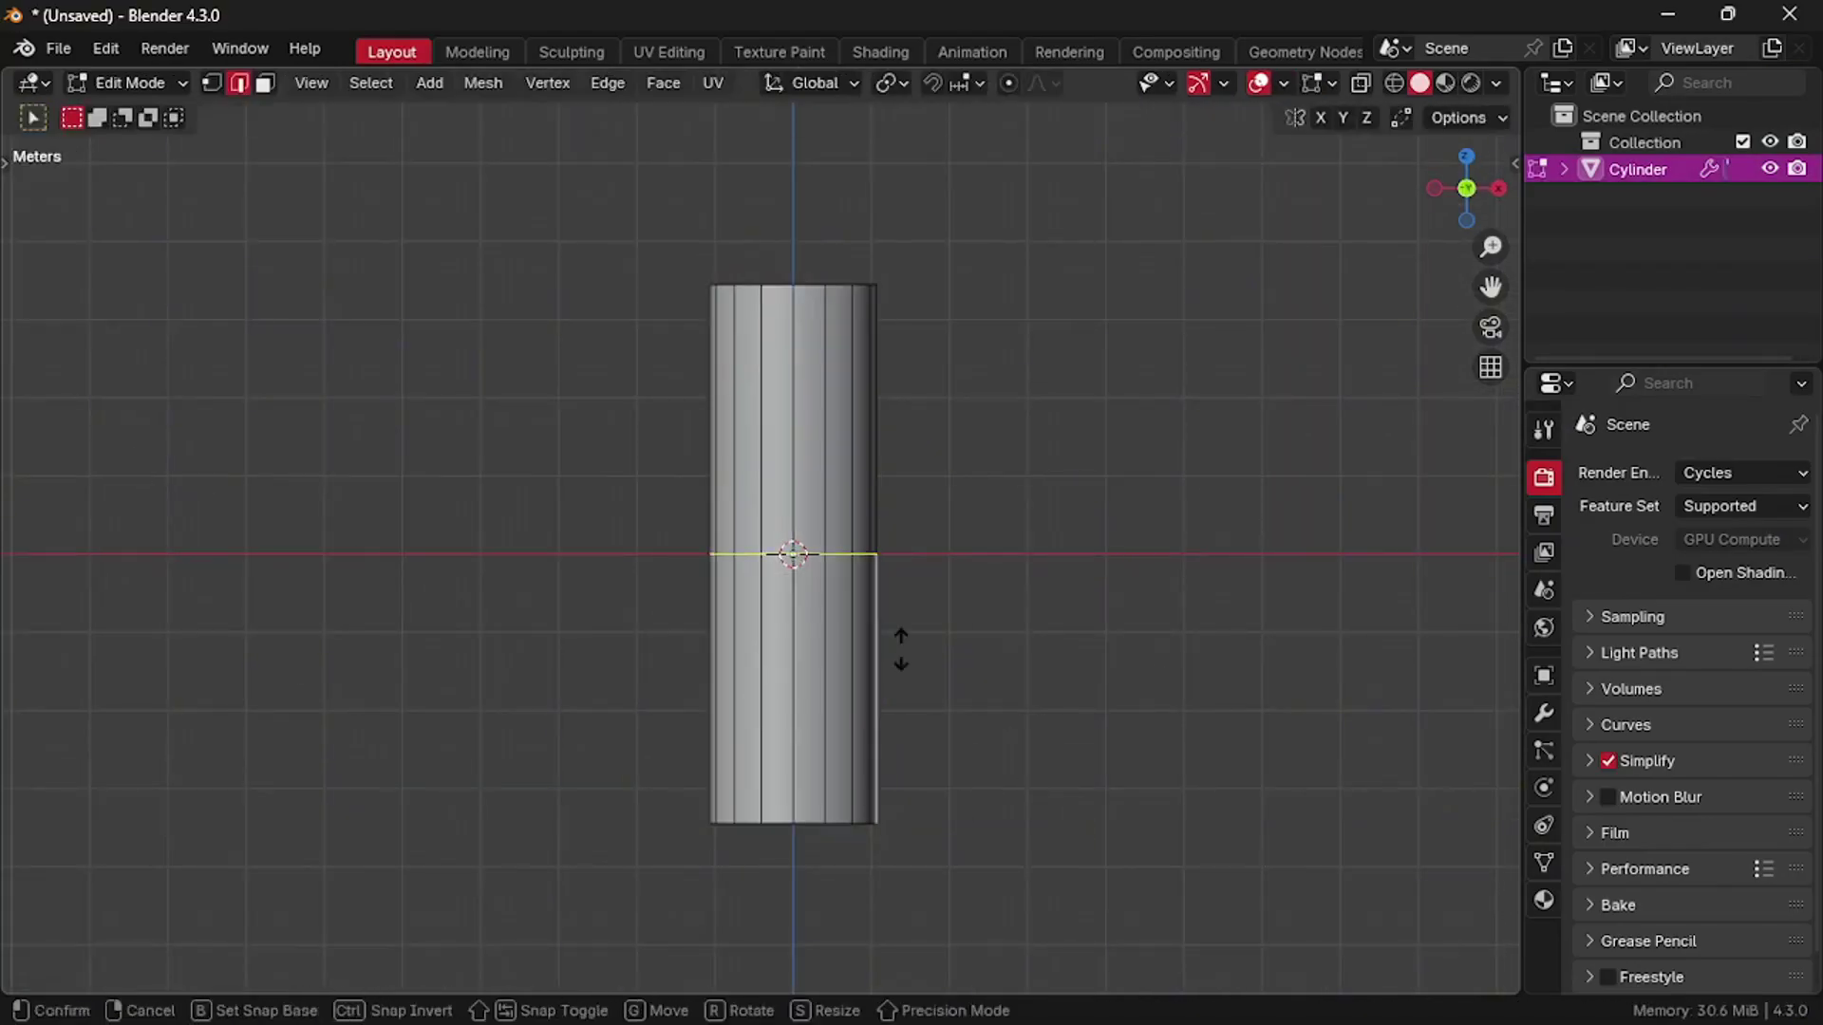
pyautogui.click(899, 639)
pyautogui.press('s')
pyautogui.click(1094, 654)
pyautogui.press('Tab')
pyautogui.click(1093, 567)
# Step: Add a Subdivision Surface modifier to the cylinder
pyautogui.click(1544, 713)
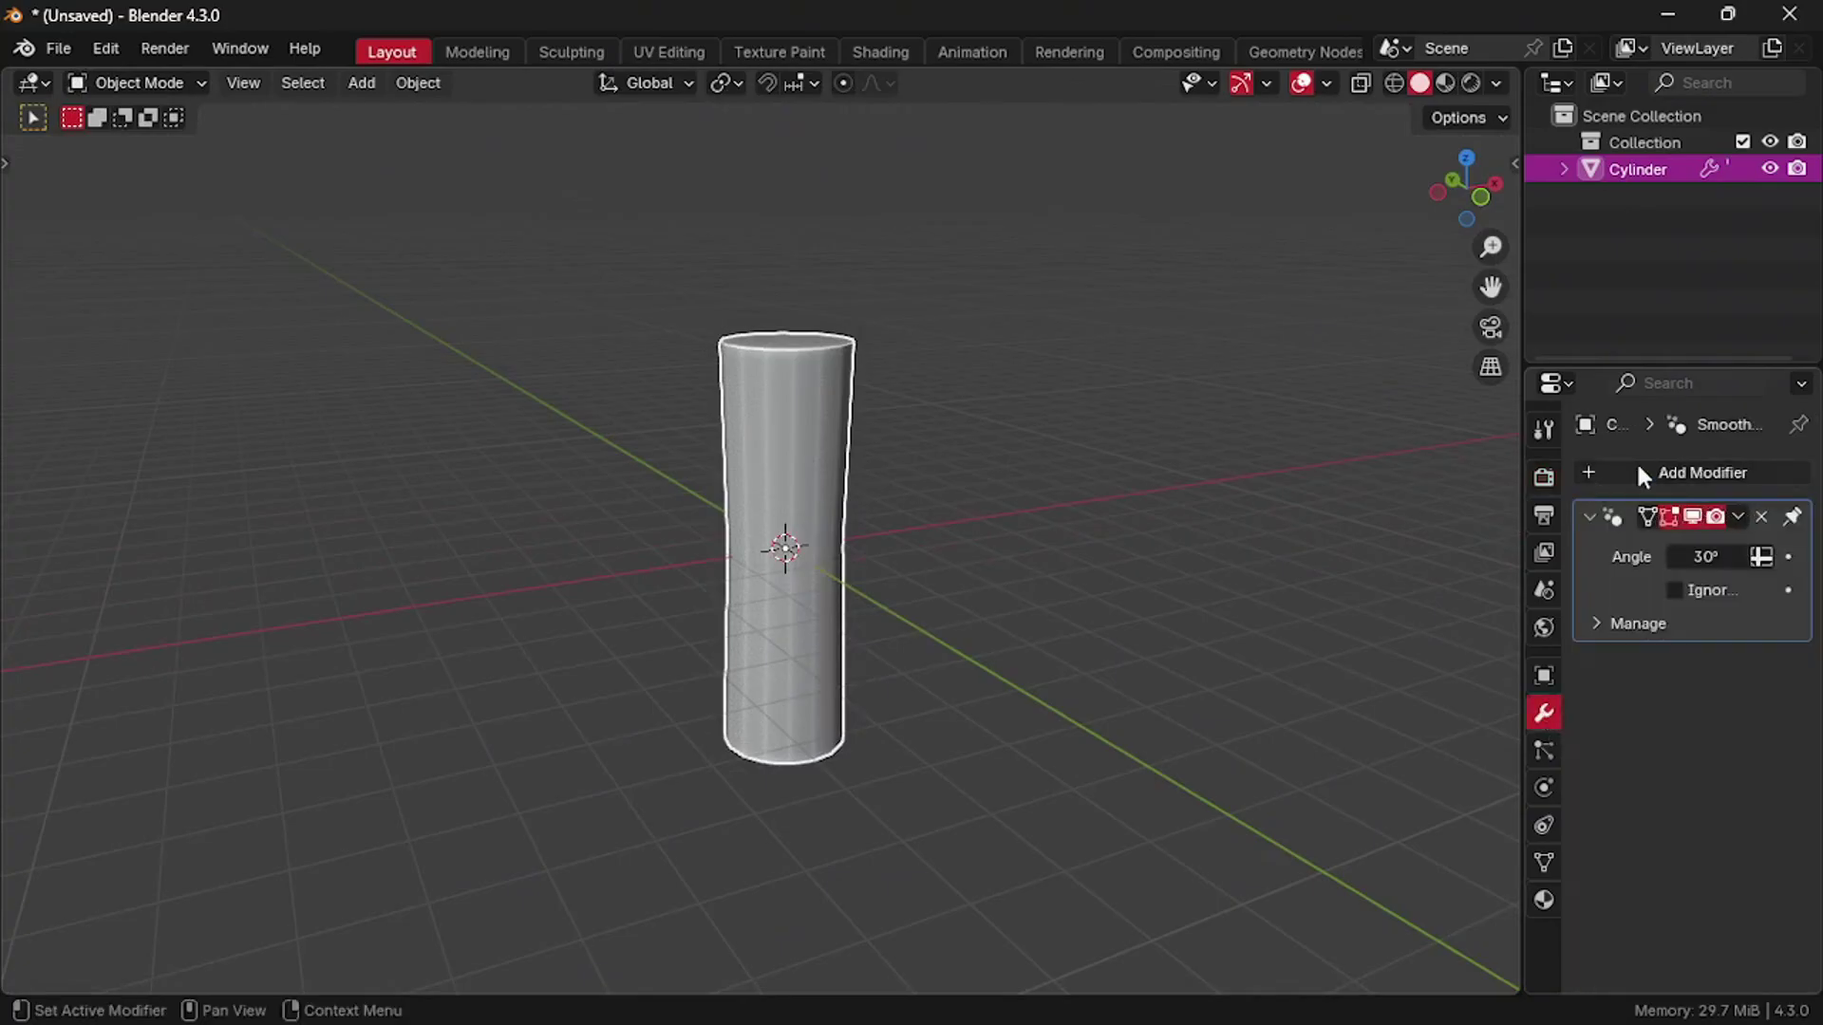
pyautogui.click(1637, 472)
pyautogui.moveTo(1529, 562)
pyautogui.click(1342, 657)
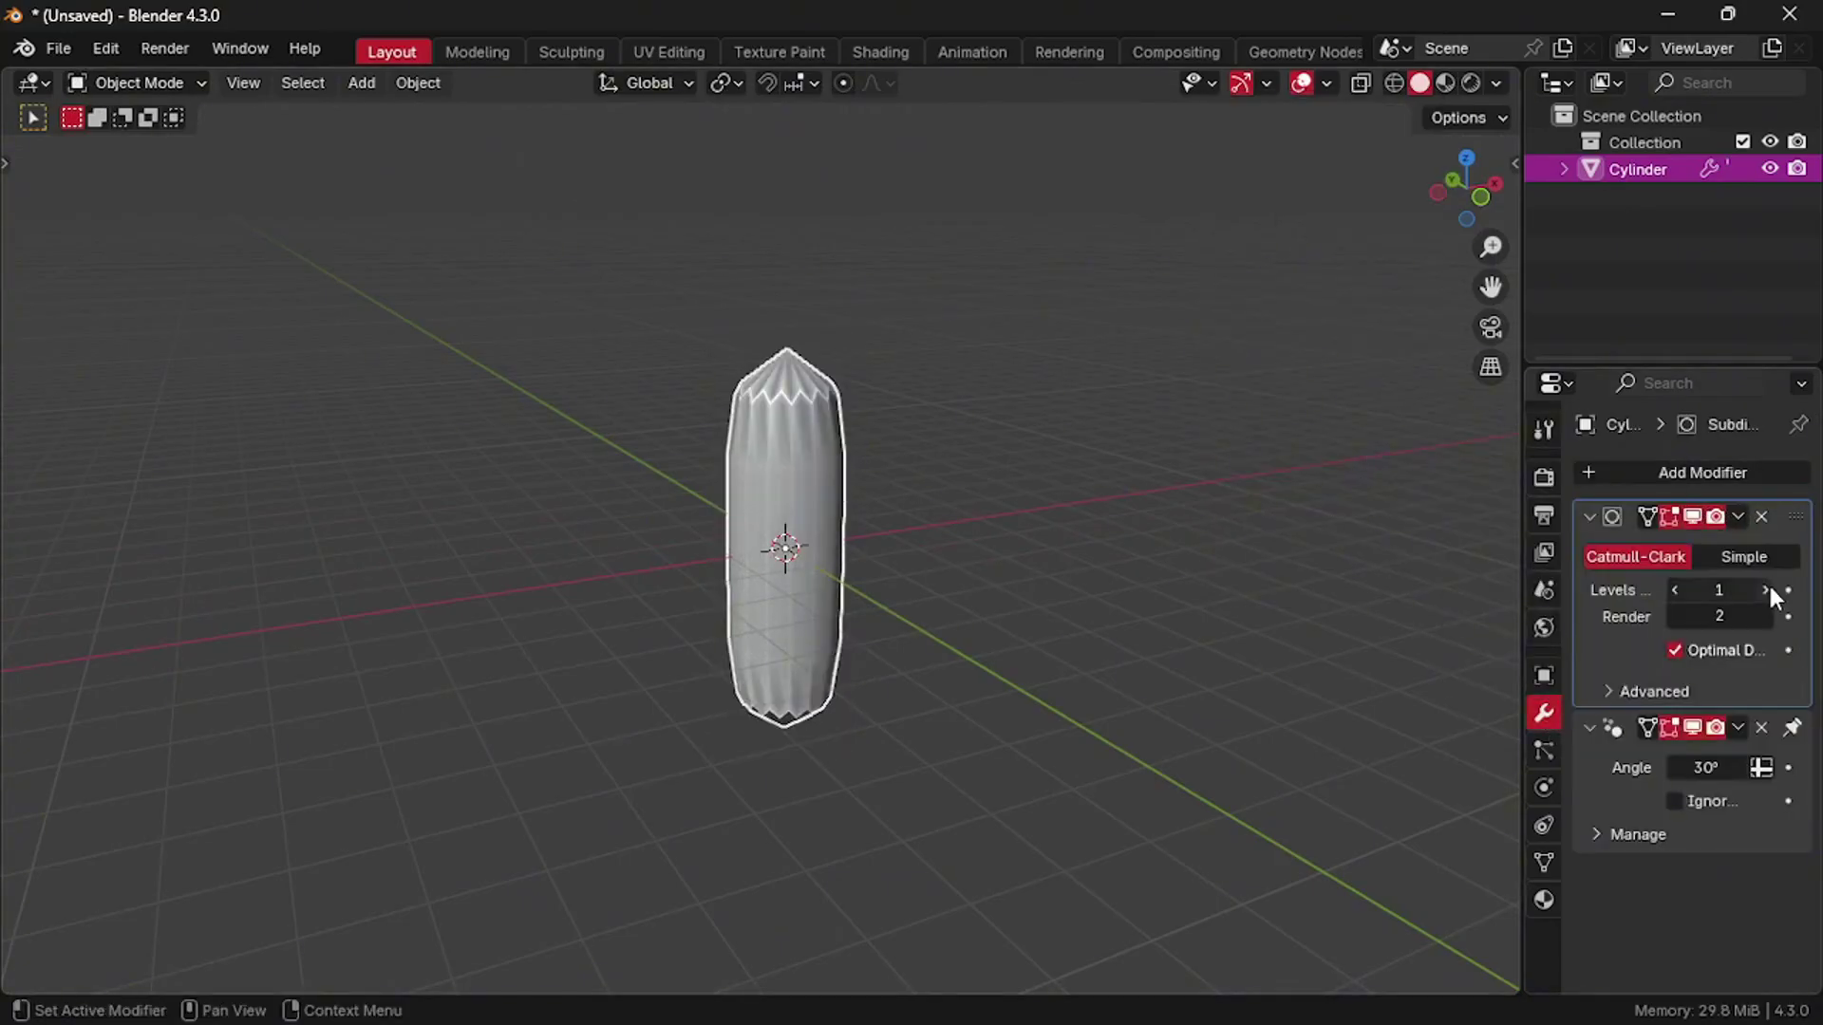
# Step: Inset the cylinder's top and bottom end faces
pyautogui.click(992, 597)
pyautogui.keyDown('alt'); pyautogui.keyDown('shift'); pyautogui.click(823, 859); pyautogui.keyUp('shift'); pyautogui.keyUp('alt')
pyautogui.press('i')
pyautogui.click(968, 867)
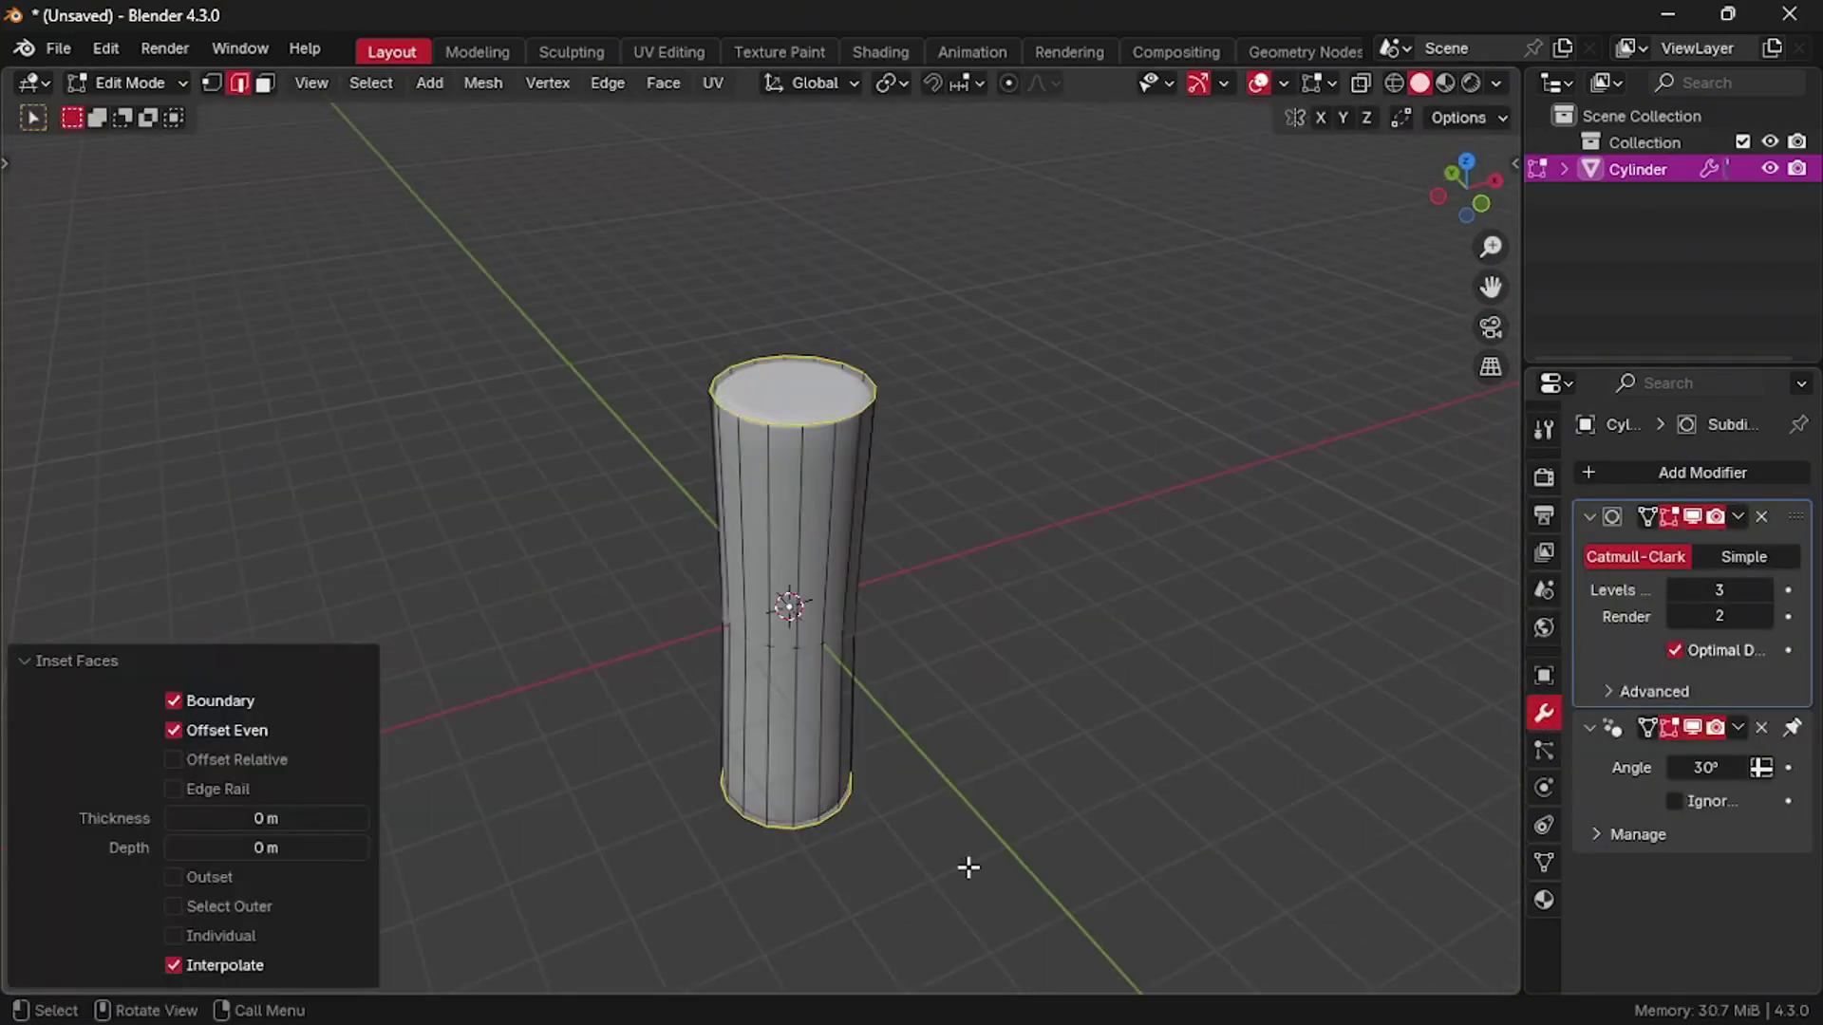
pyautogui.moveTo(968, 867); pyautogui.dragTo(1124, 861, button='middle')
# Step: Inset the bottom face again, move it along Z, and inset it once more
pyautogui.press('i')
pyautogui.click(1108, 856)
pyautogui.press('g')
pyautogui.press('z')
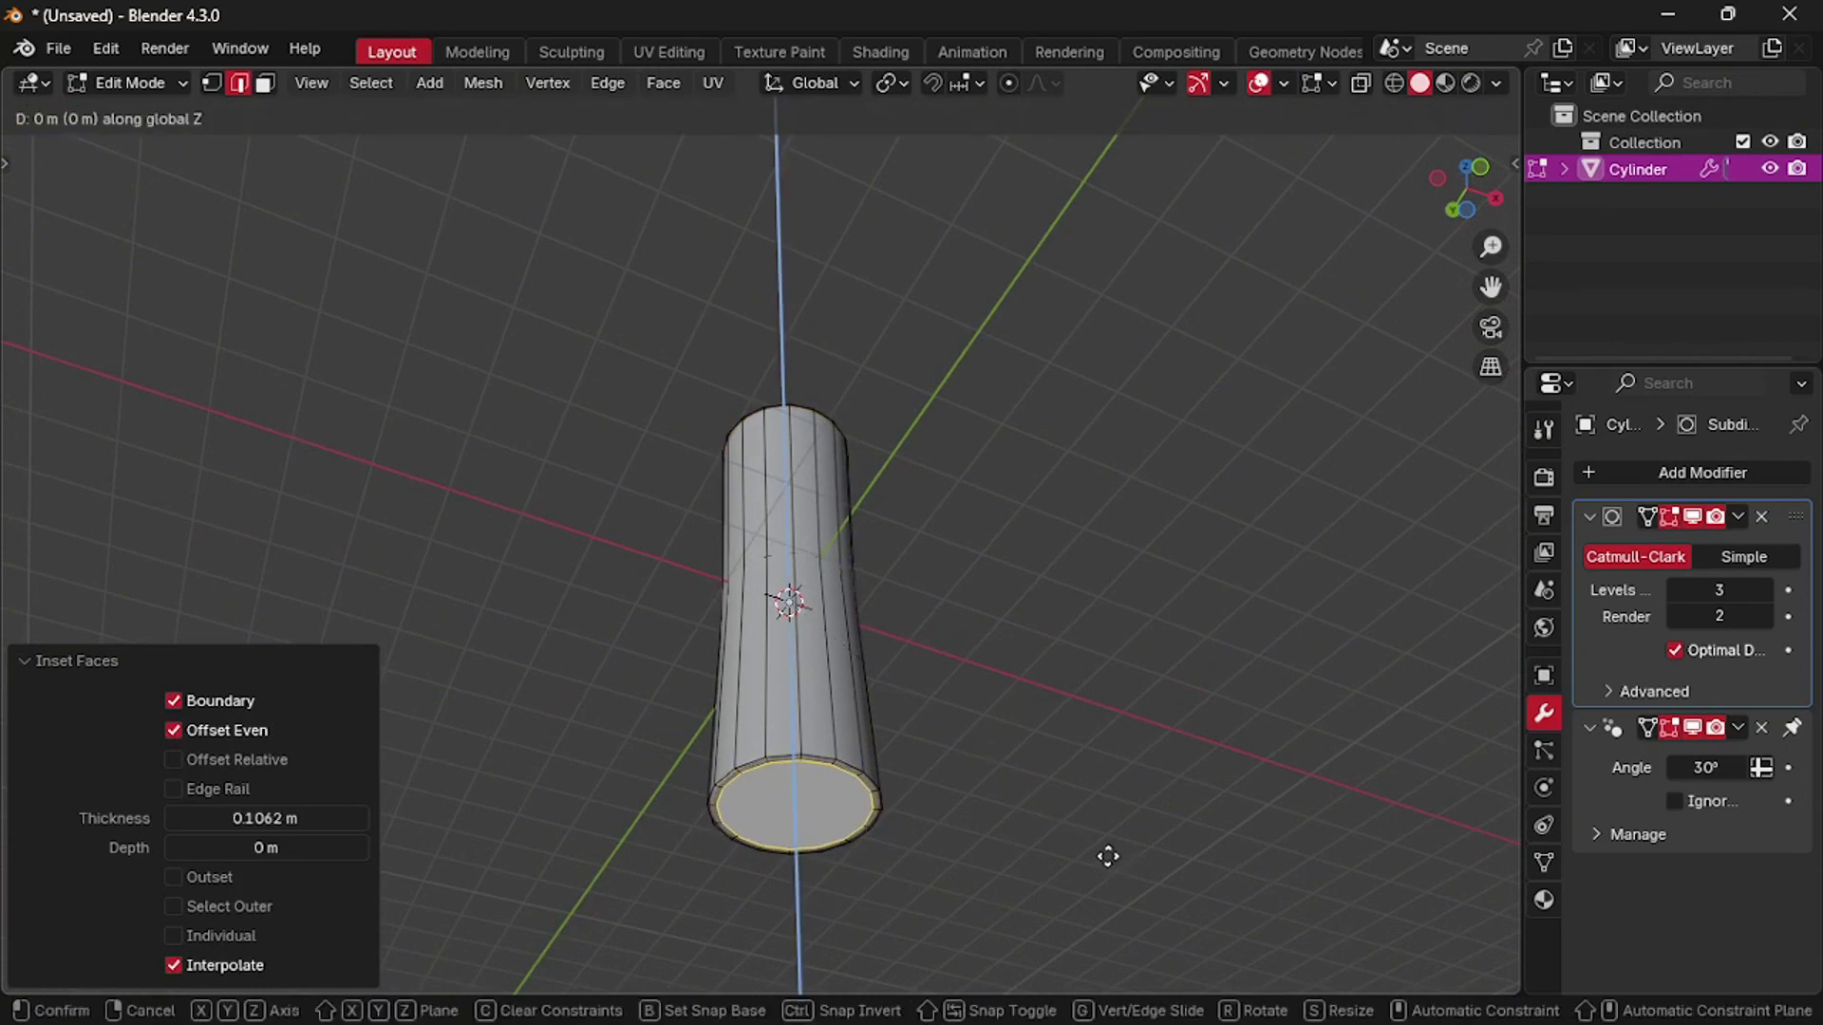
pyautogui.click(1107, 861)
pyautogui.press('i')
pyautogui.click(1094, 861)
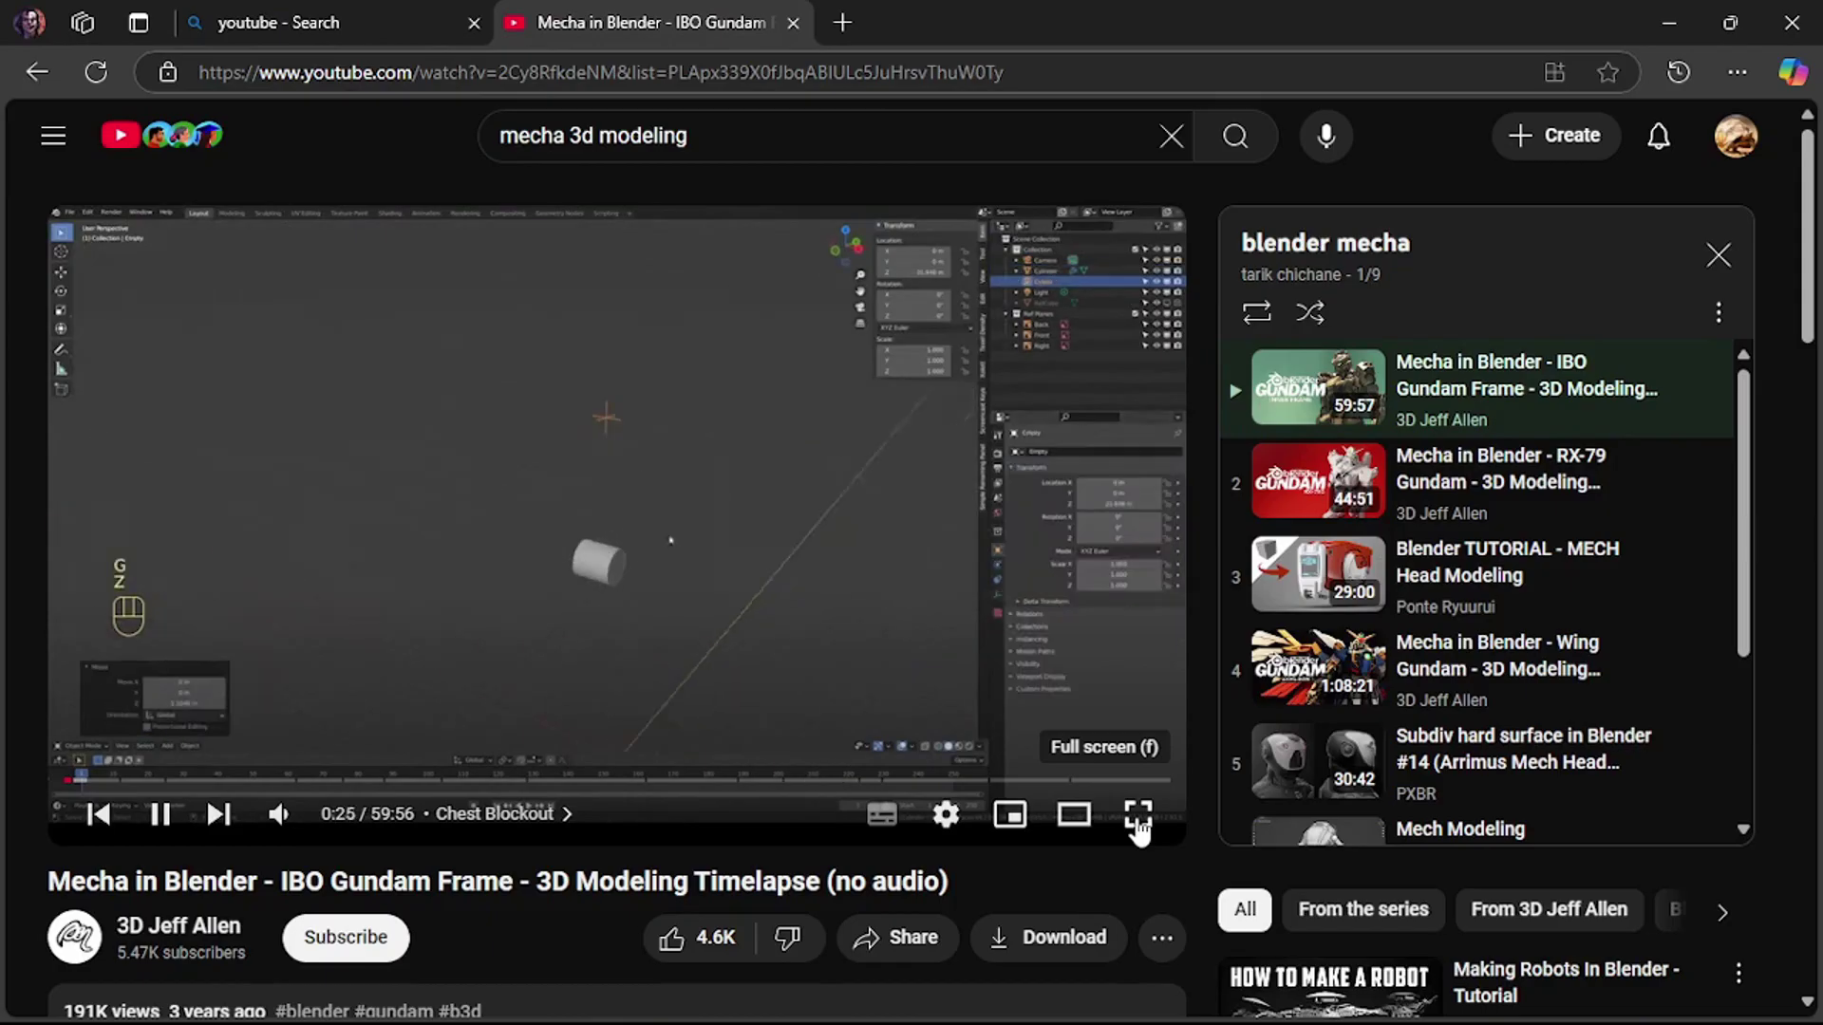
# Step: Preview a later chapter of the Gundam timelapse, then close its tab
pyautogui.moveTo(1075, 780); pyautogui.dragTo(926, 655)
pyautogui.click(793, 22)
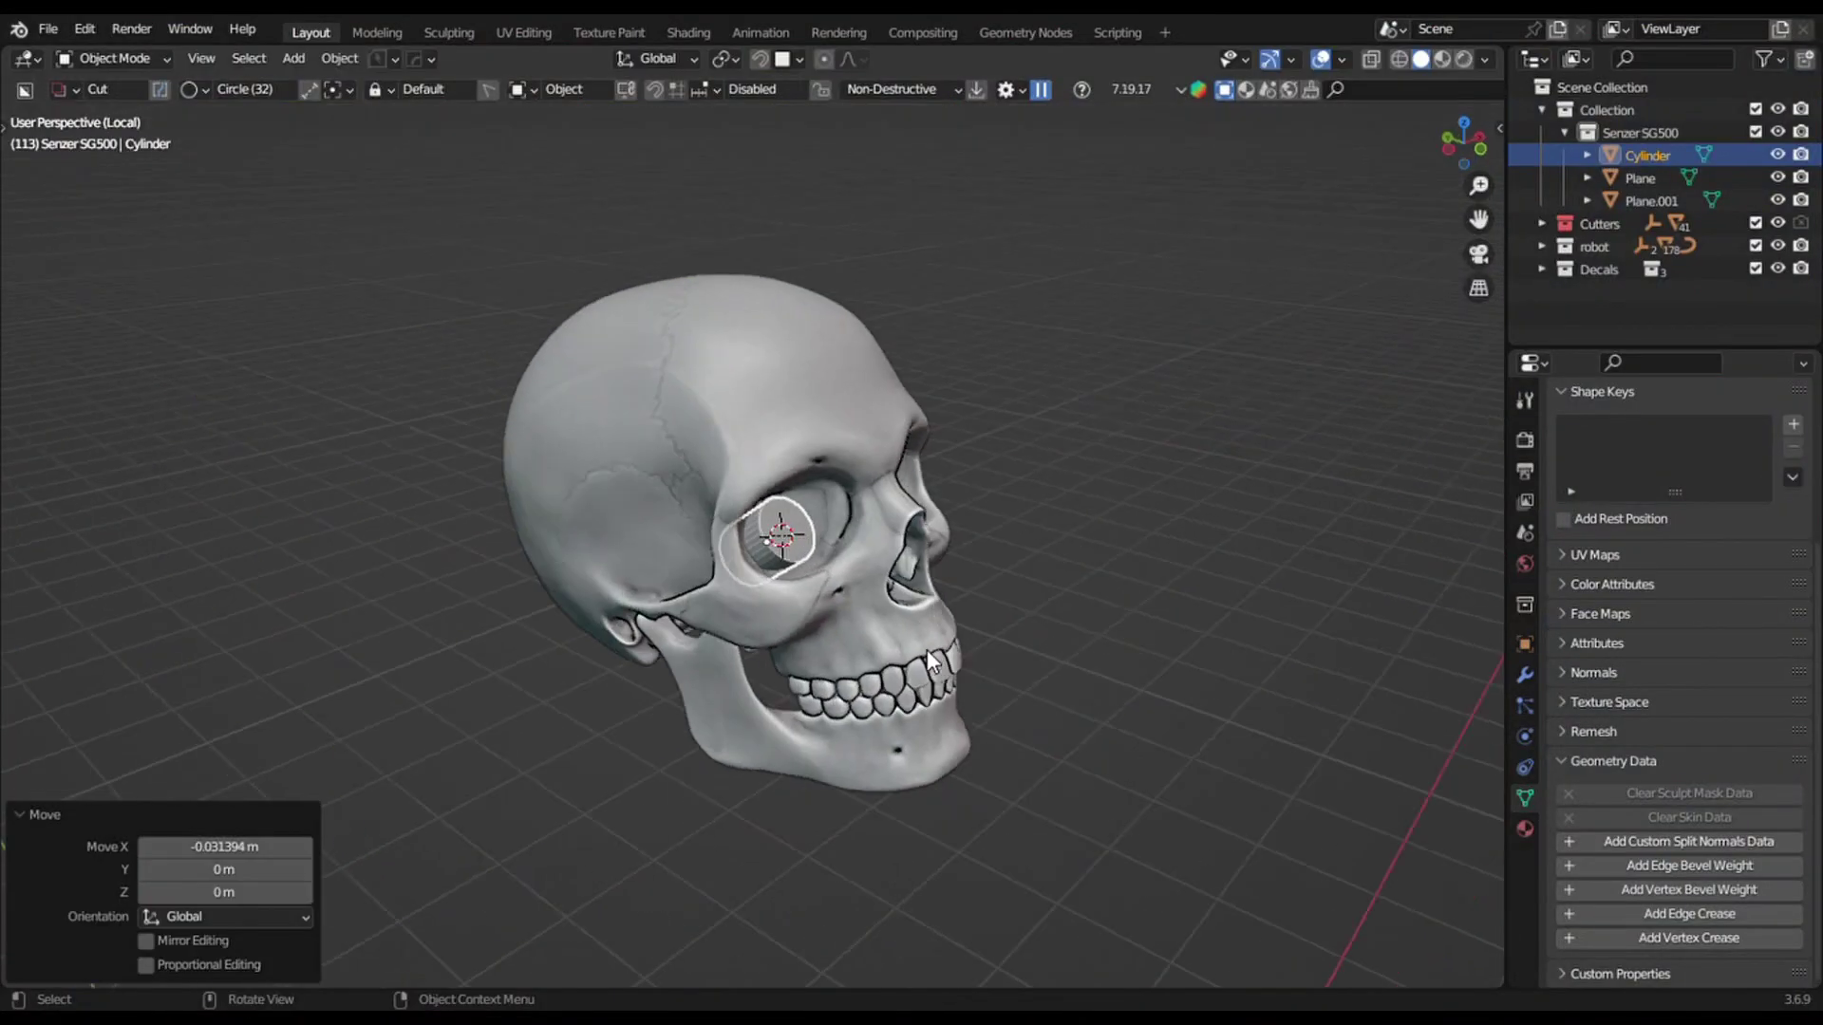
# Step: Scale and move the cutter along its local Z into the eye socket, checking front, side and top views
pyautogui.press('s')
pyautogui.press('z')
pyautogui.press('z')
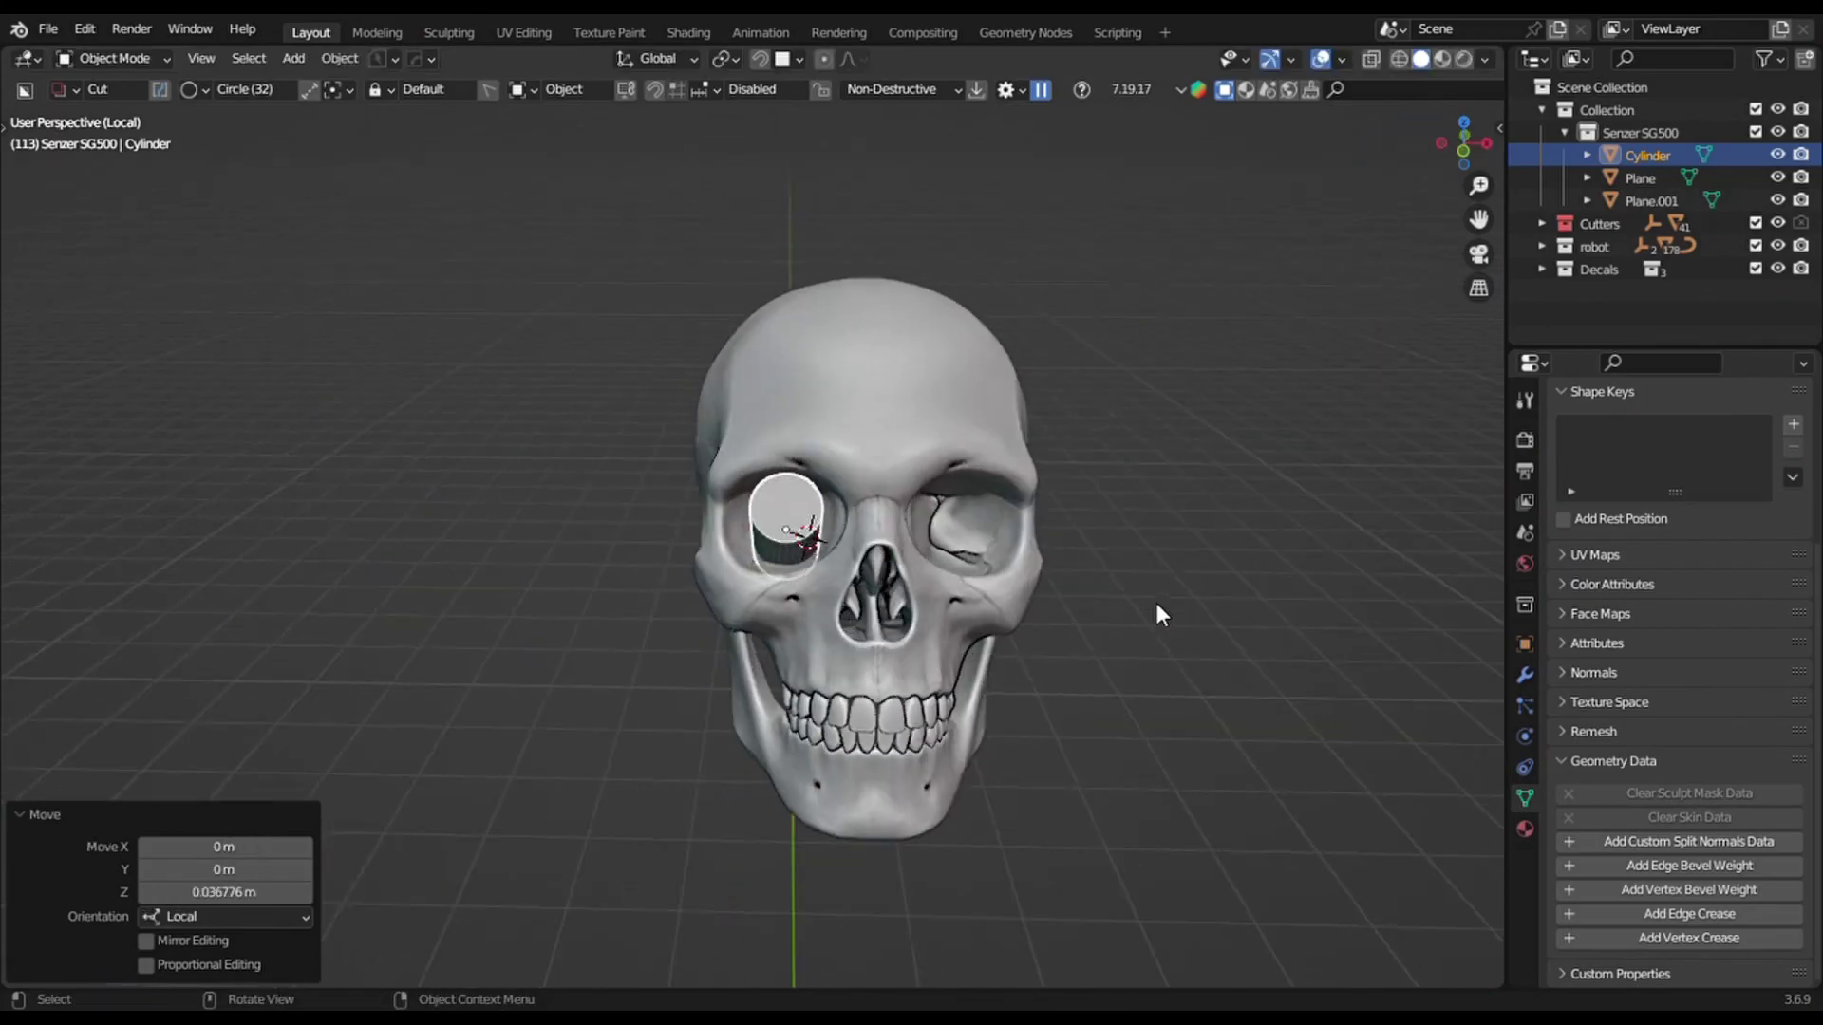
pyautogui.press('g')
pyautogui.press('z')
pyautogui.press('z')
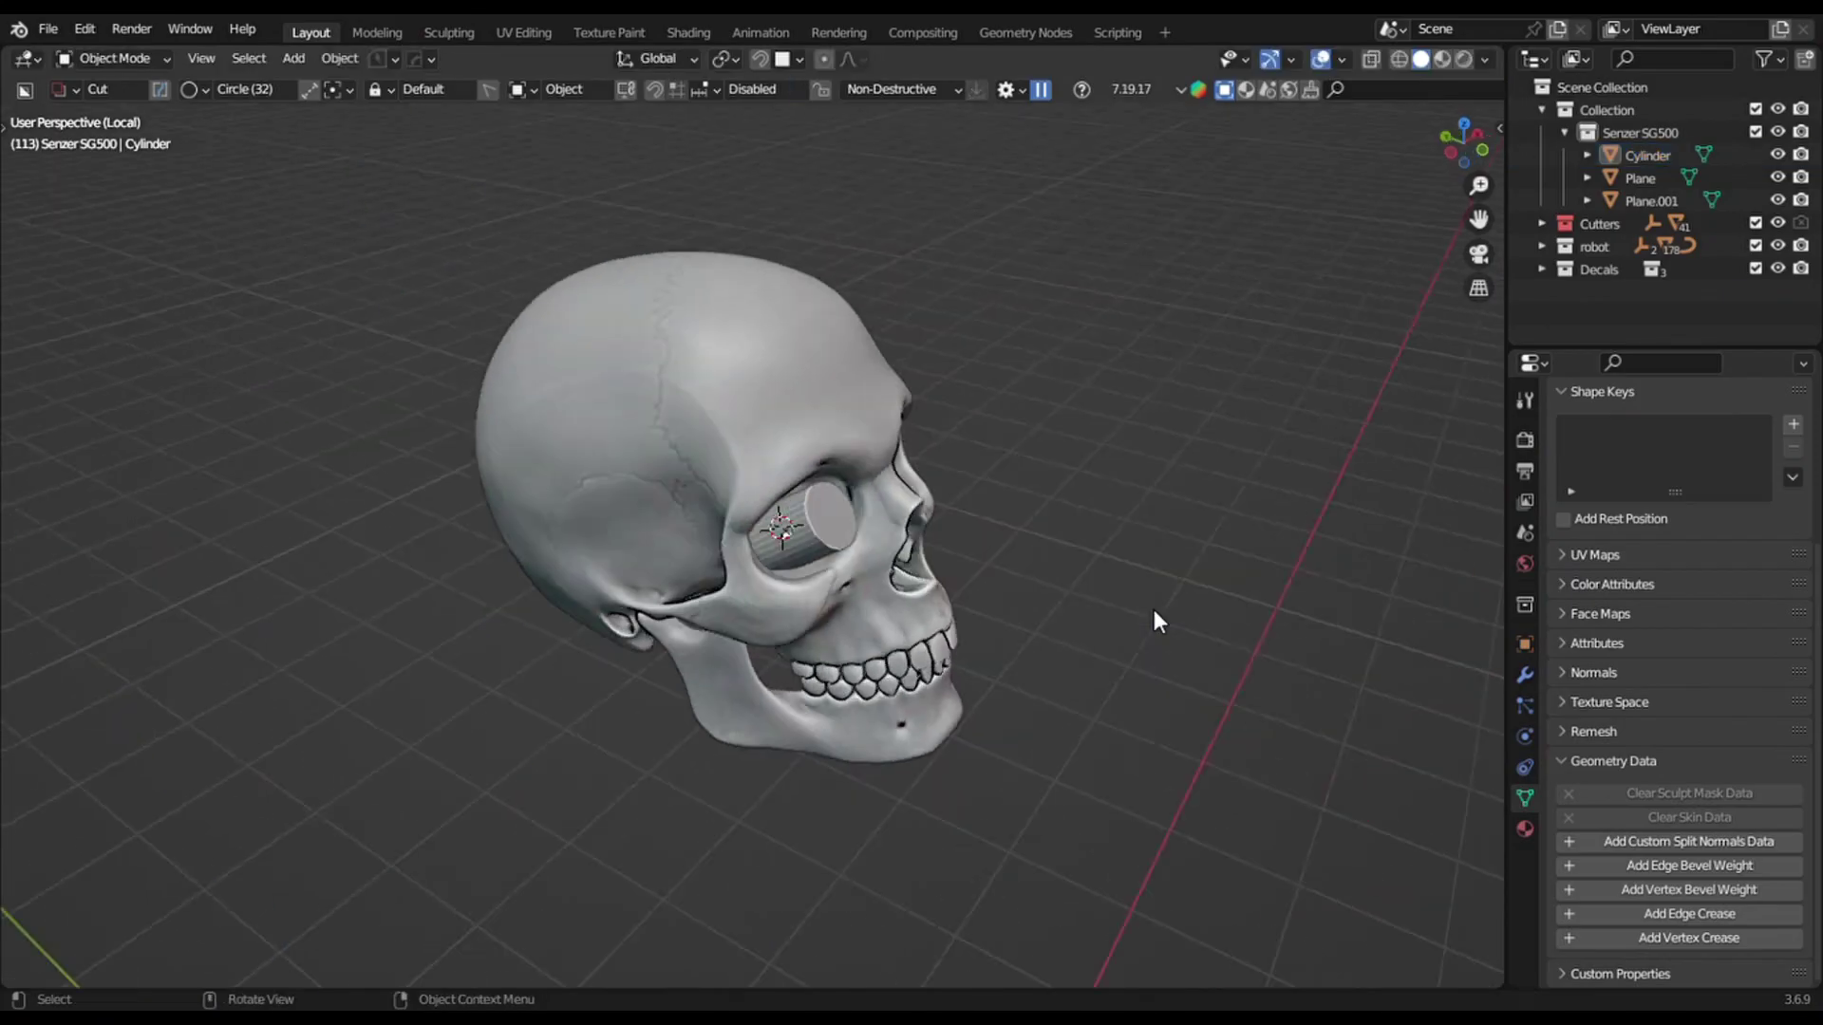
pyautogui.moveTo(1153, 610); pyautogui.dragTo(835, 526, button='middle')
pyautogui.press('KP_1')
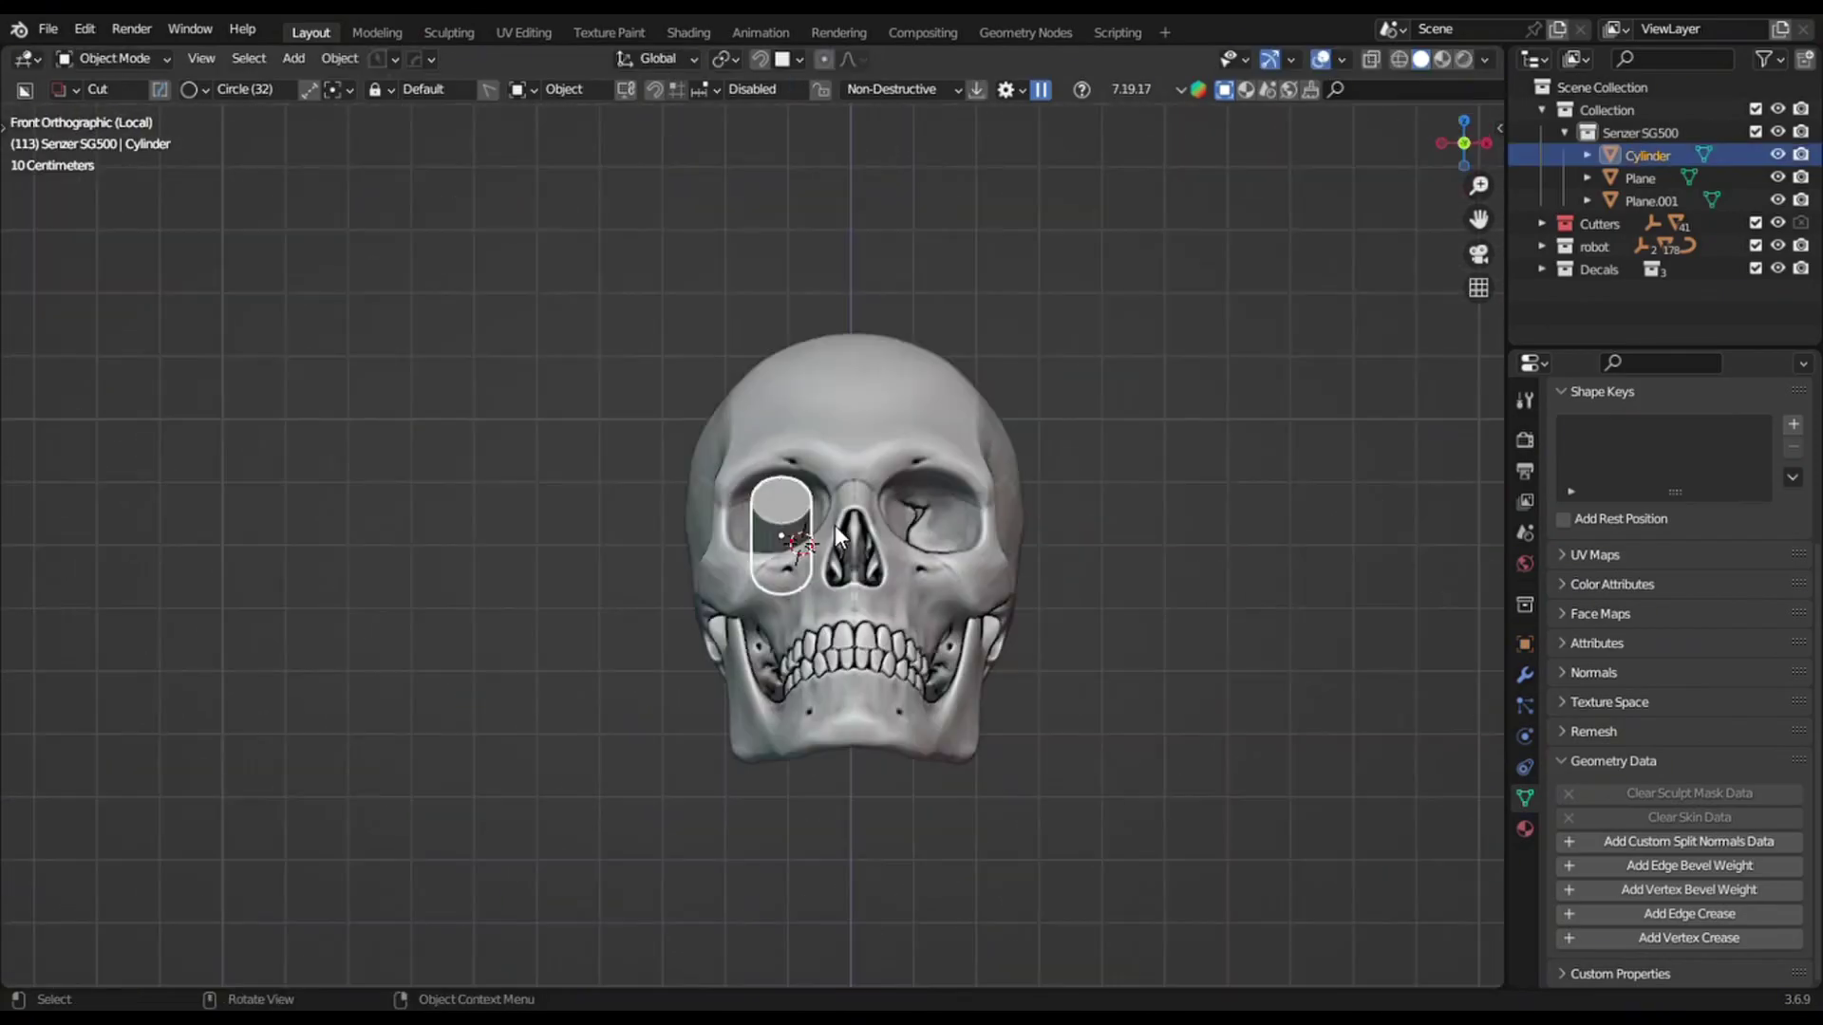
pyautogui.press('KP_3')
pyautogui.press('KP_7')
pyautogui.press('g')
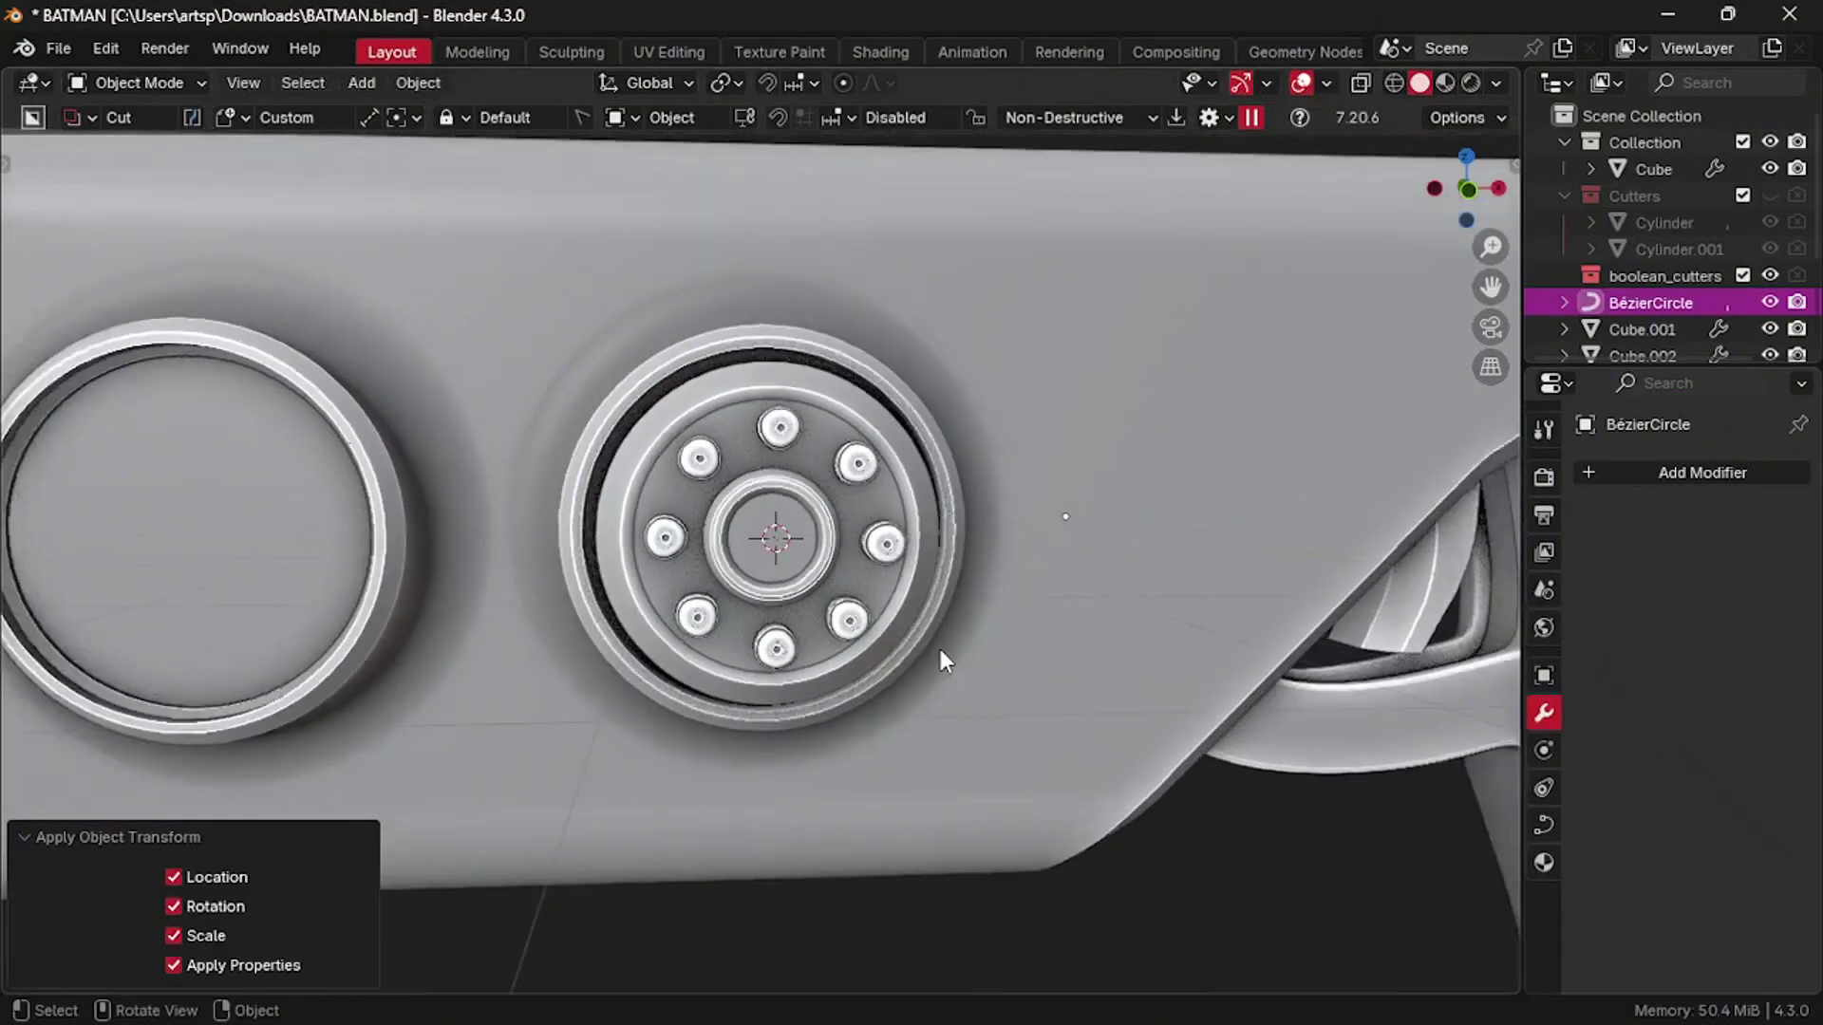
# Step: Set the Bézier guide circle's origin to the 3D cursor
pyautogui.scroll(5, 940, 655)
pyautogui.rightClick(532, 521)
pyautogui.click(798, 591)
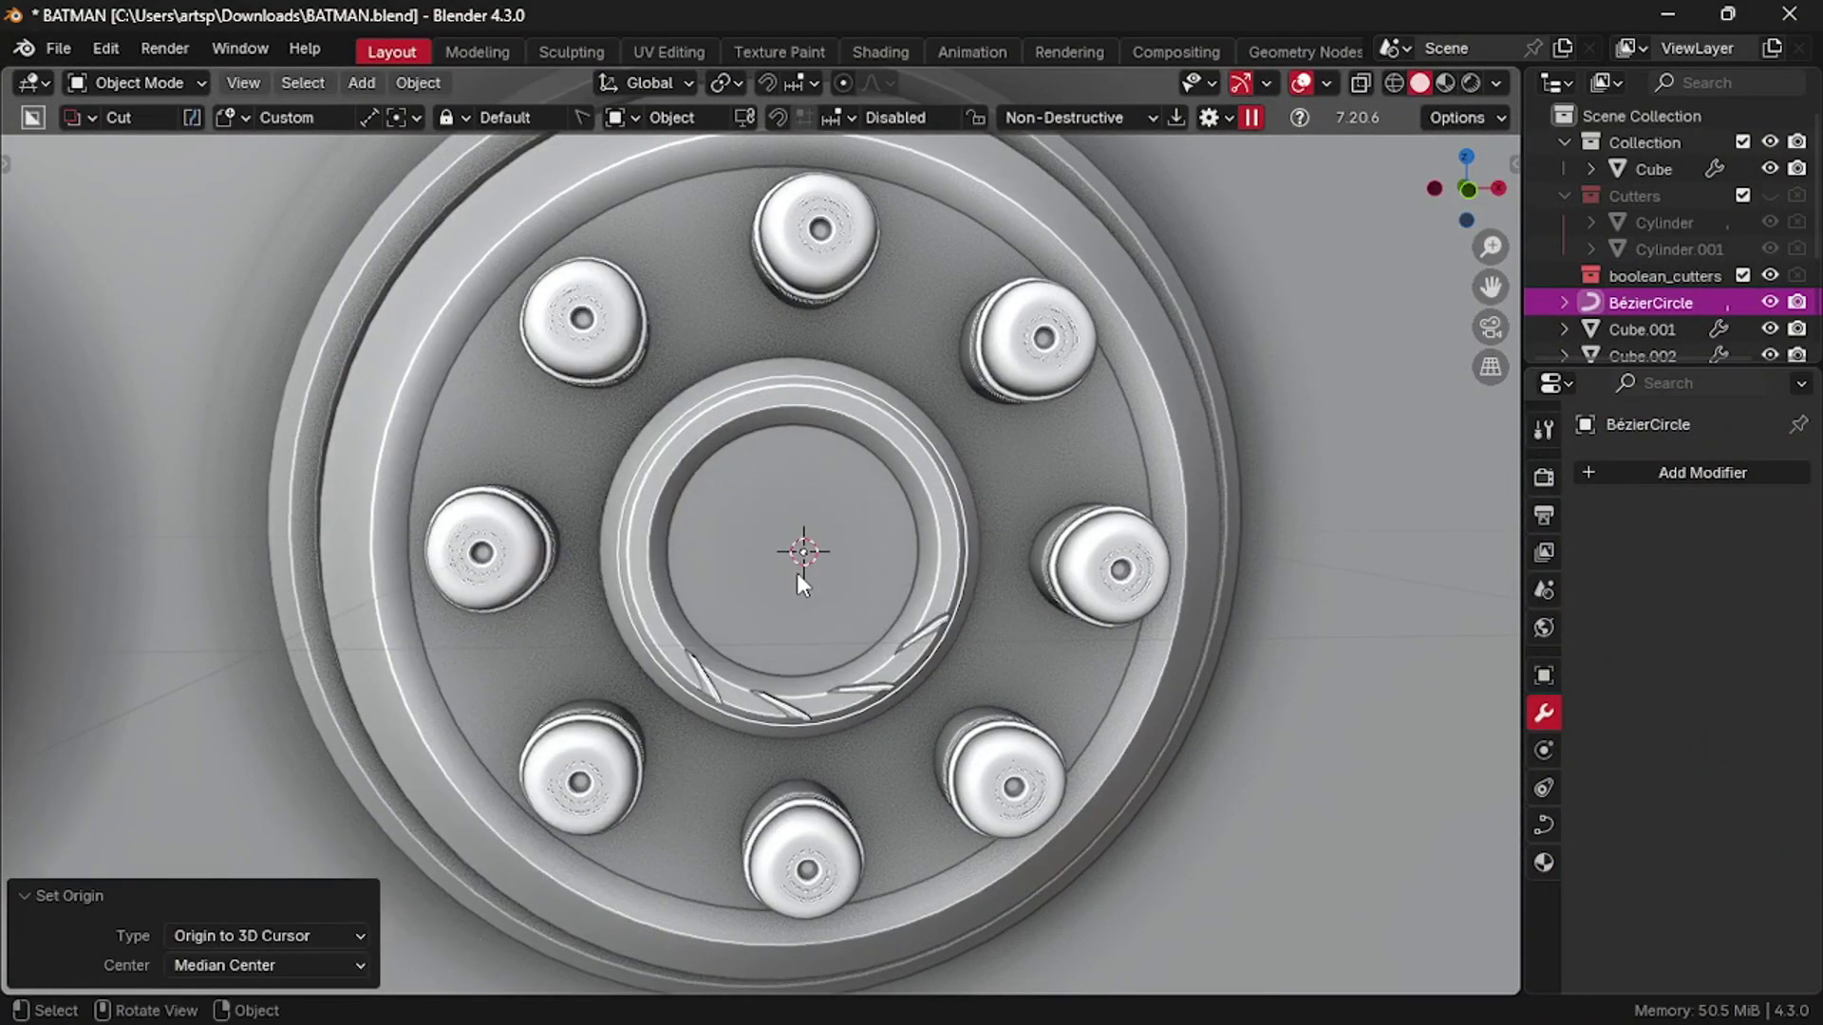
pyautogui.scroll(3, 796, 573)
# Step: Set the cutter's Curve modifier Deform Axis to -X so the cutters wrap the ring
pyautogui.click(634, 866)
pyautogui.click(1718, 625)
pyautogui.click(1714, 703)
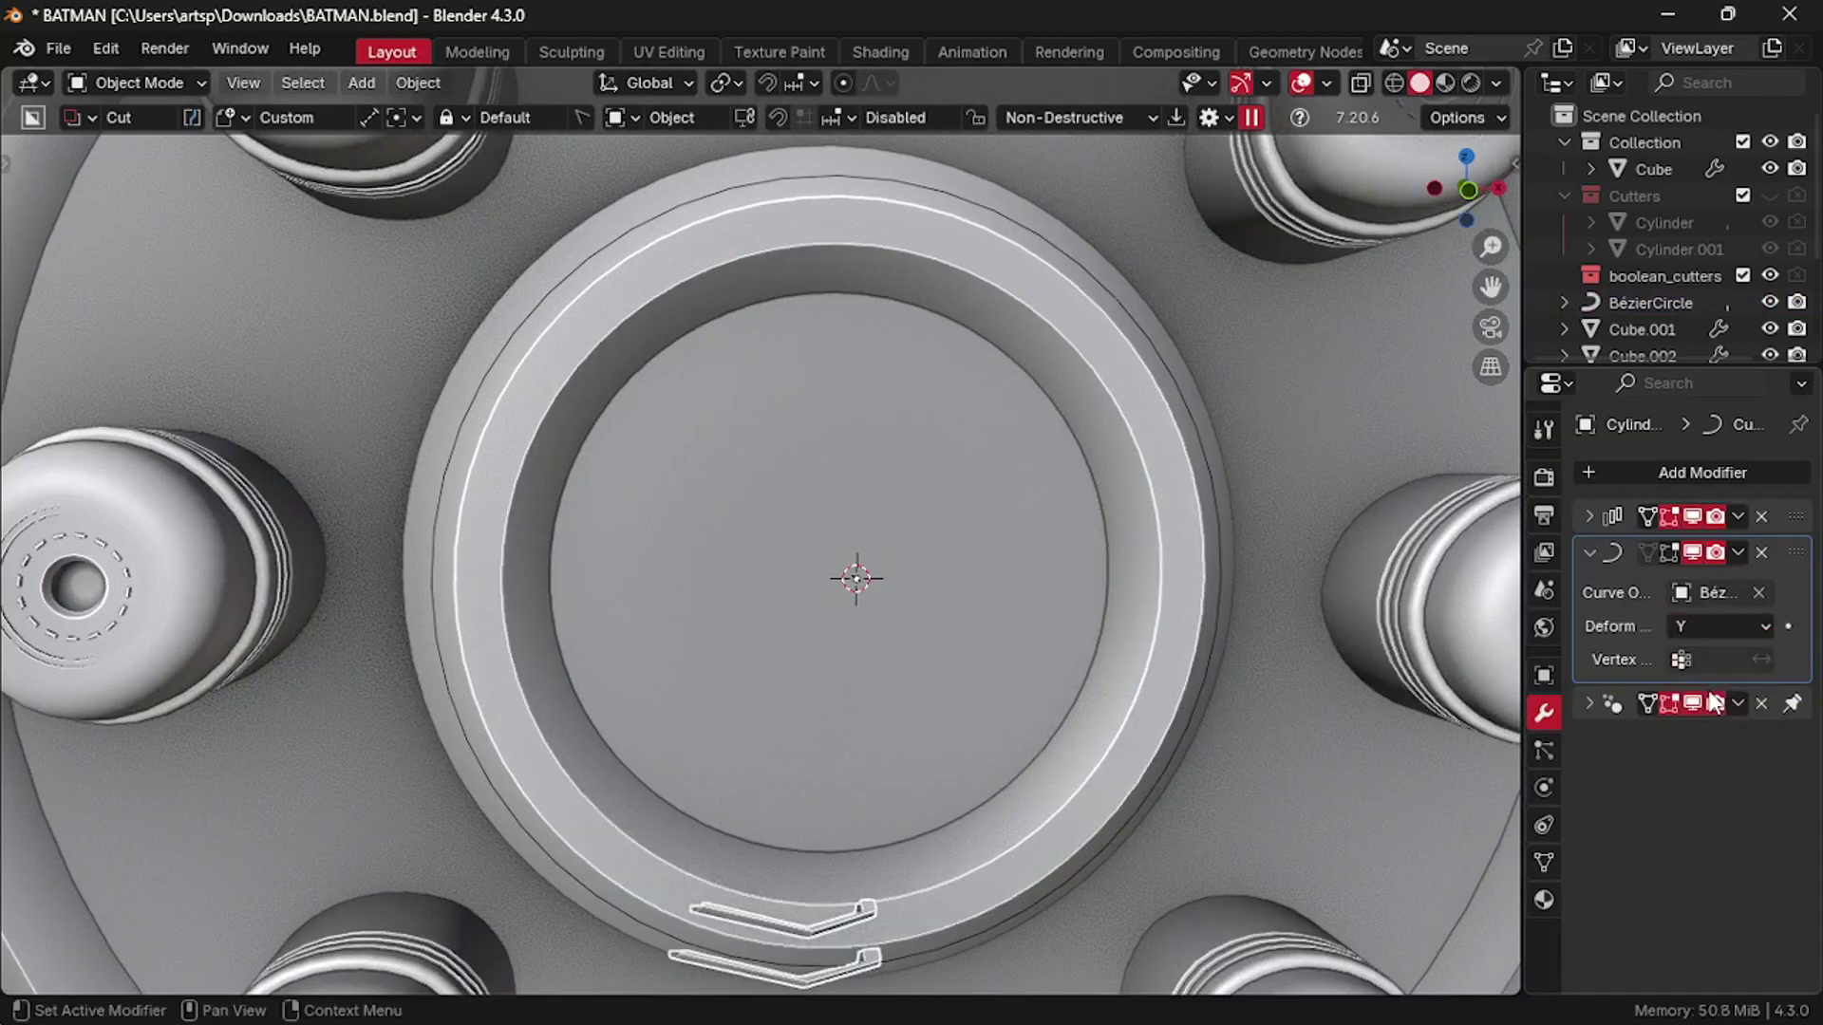
pyautogui.press('z')
pyautogui.click(1692, 745)
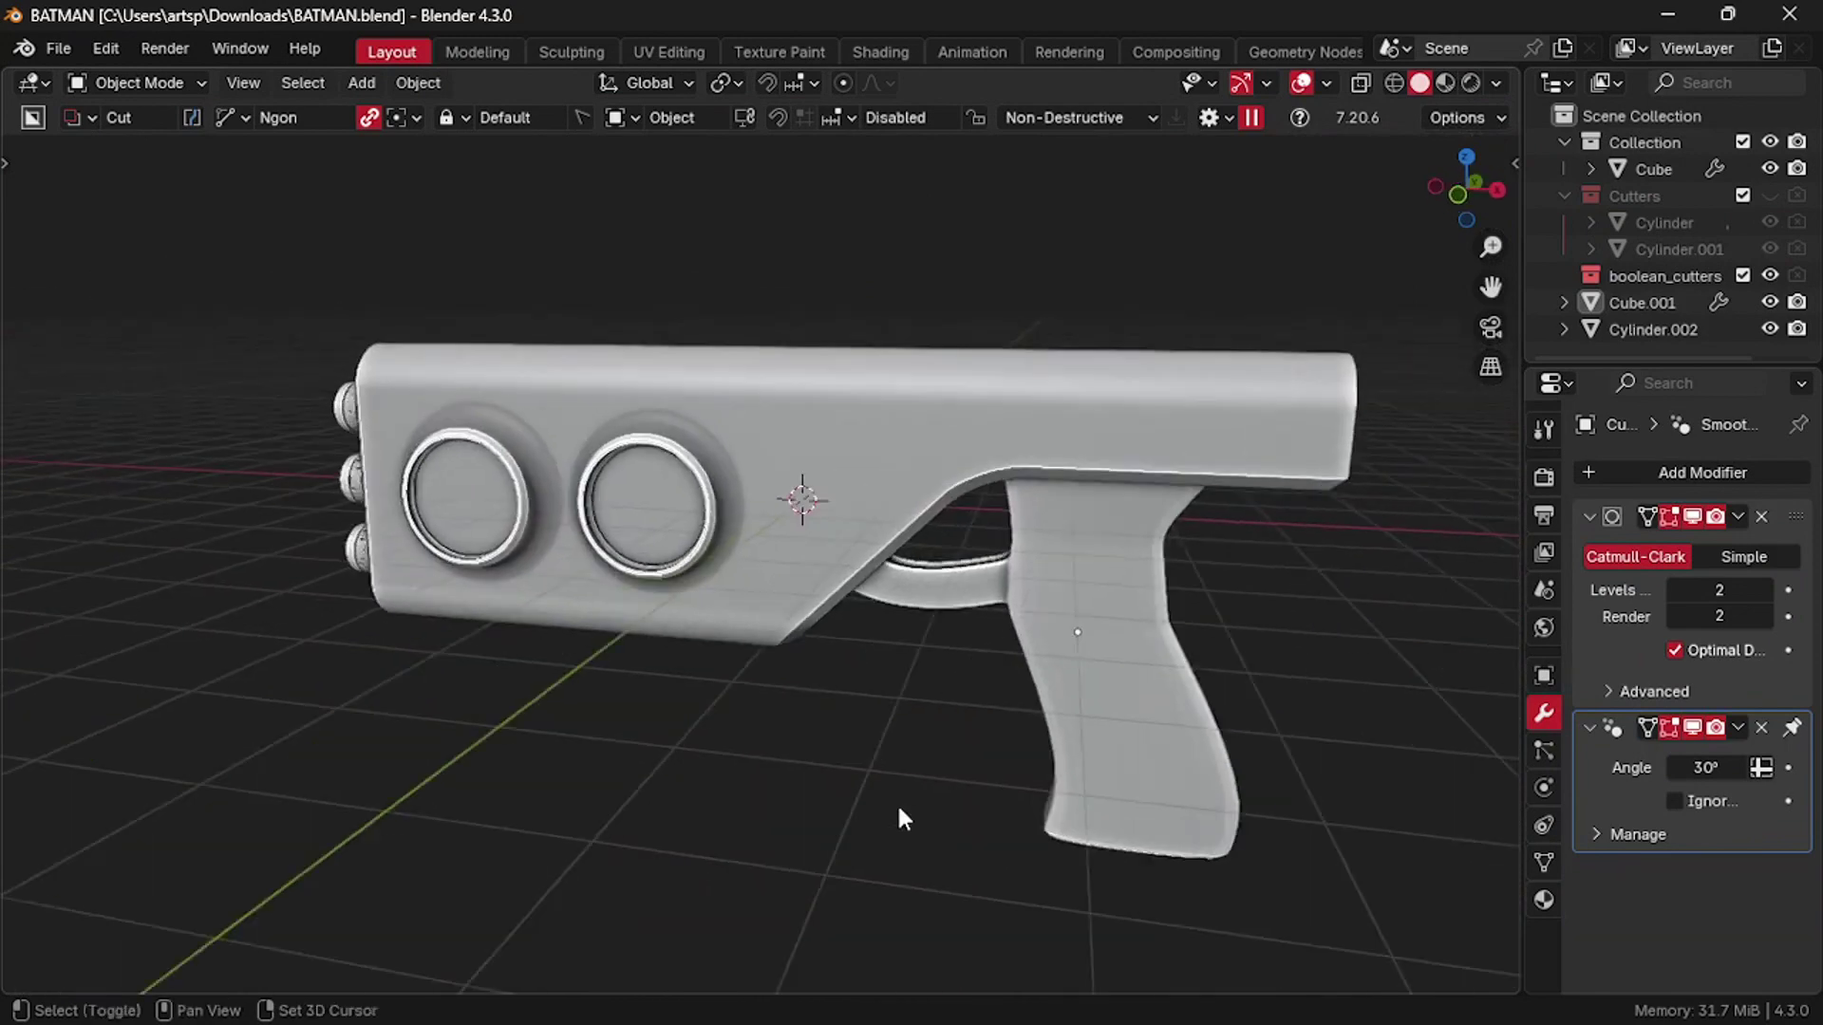
# Step: Add a small cube and slide it along X to where the gun body meets the trigger guard
pyautogui.scroll(5, 1168, 630)
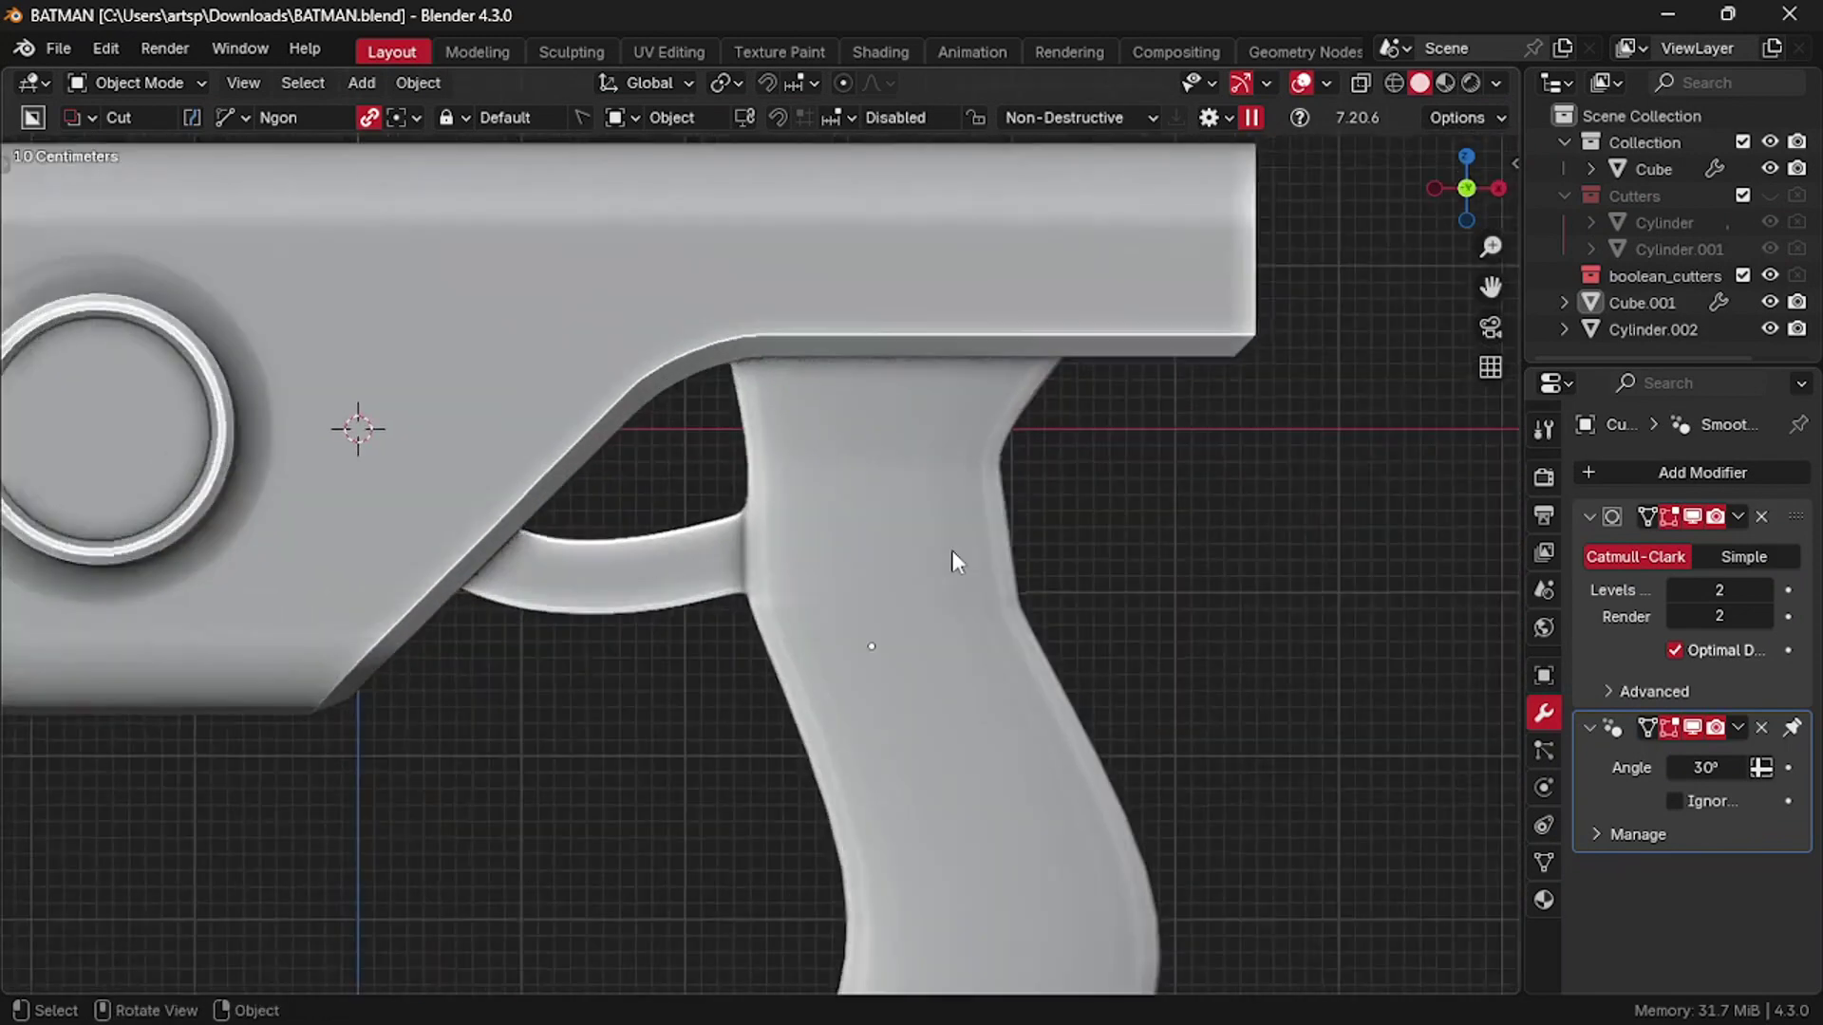
pyautogui.hotkey('shift', 'a')
pyautogui.moveTo(794, 473)
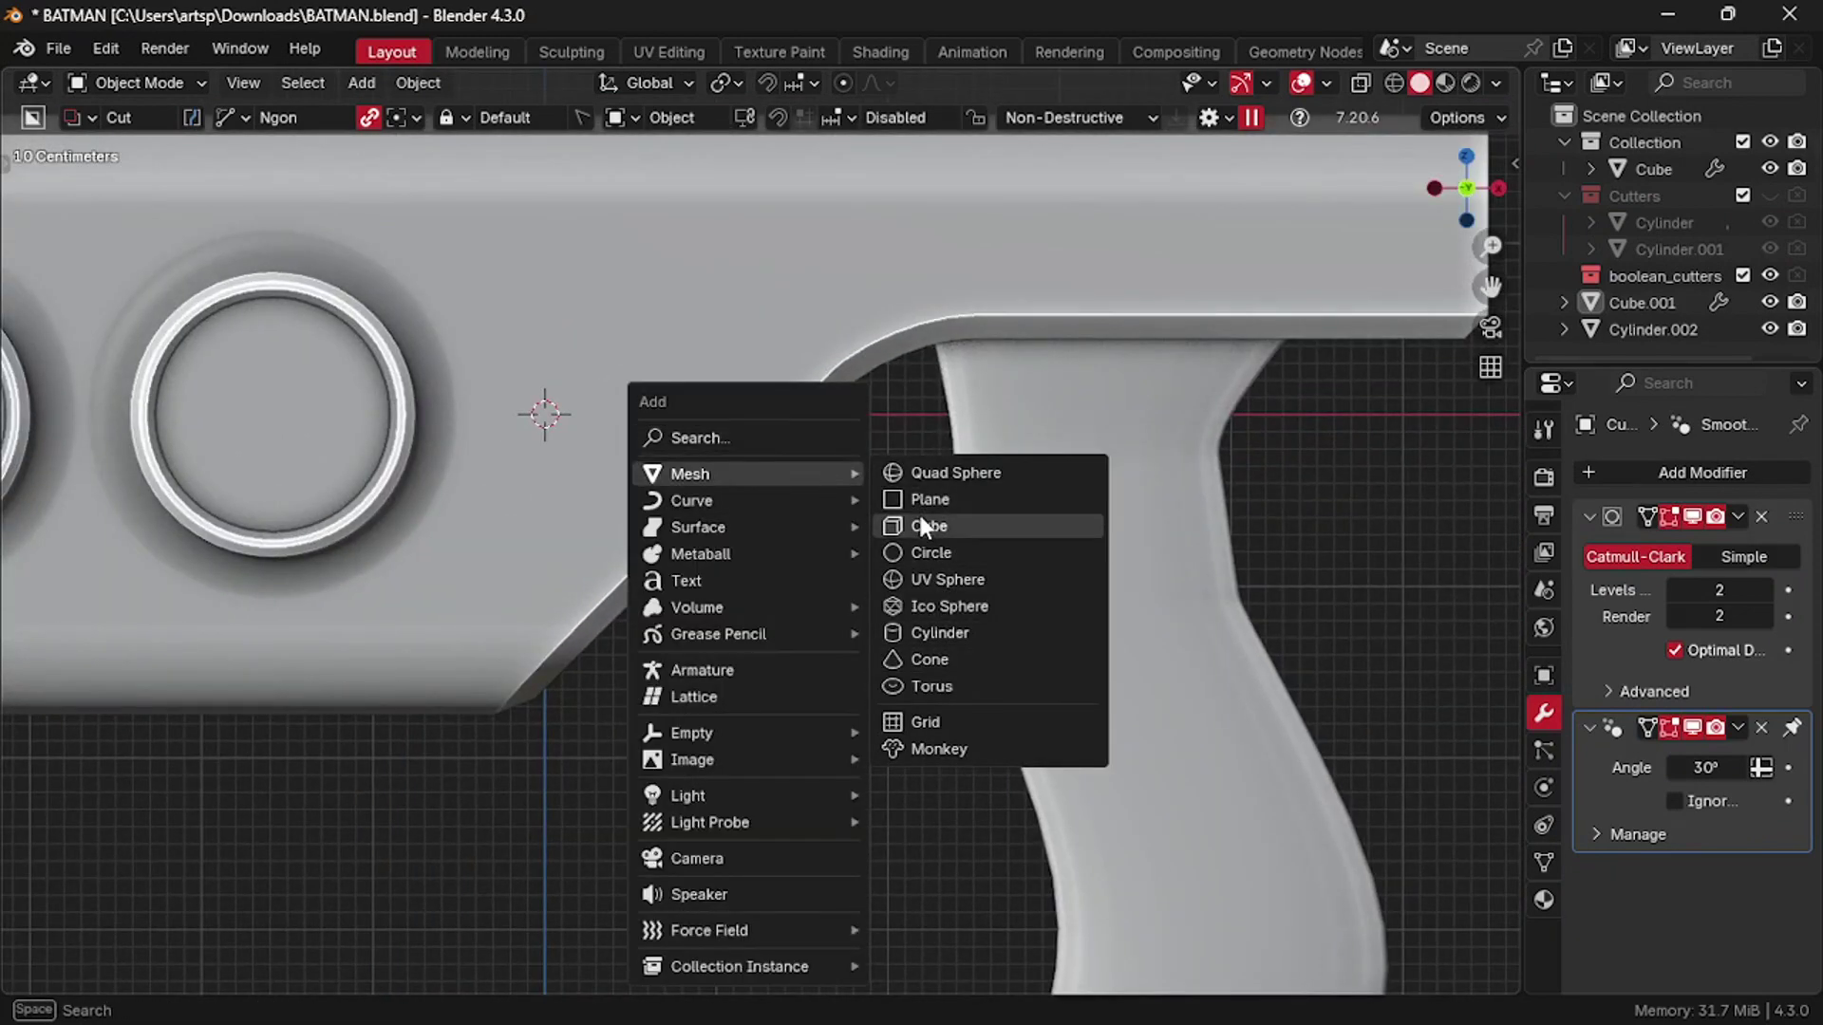
pyautogui.click(920, 525)
pyautogui.press('s')
pyautogui.click(713, 541)
pyautogui.press('g')
pyautogui.press('x')
pyautogui.click(1020, 551)
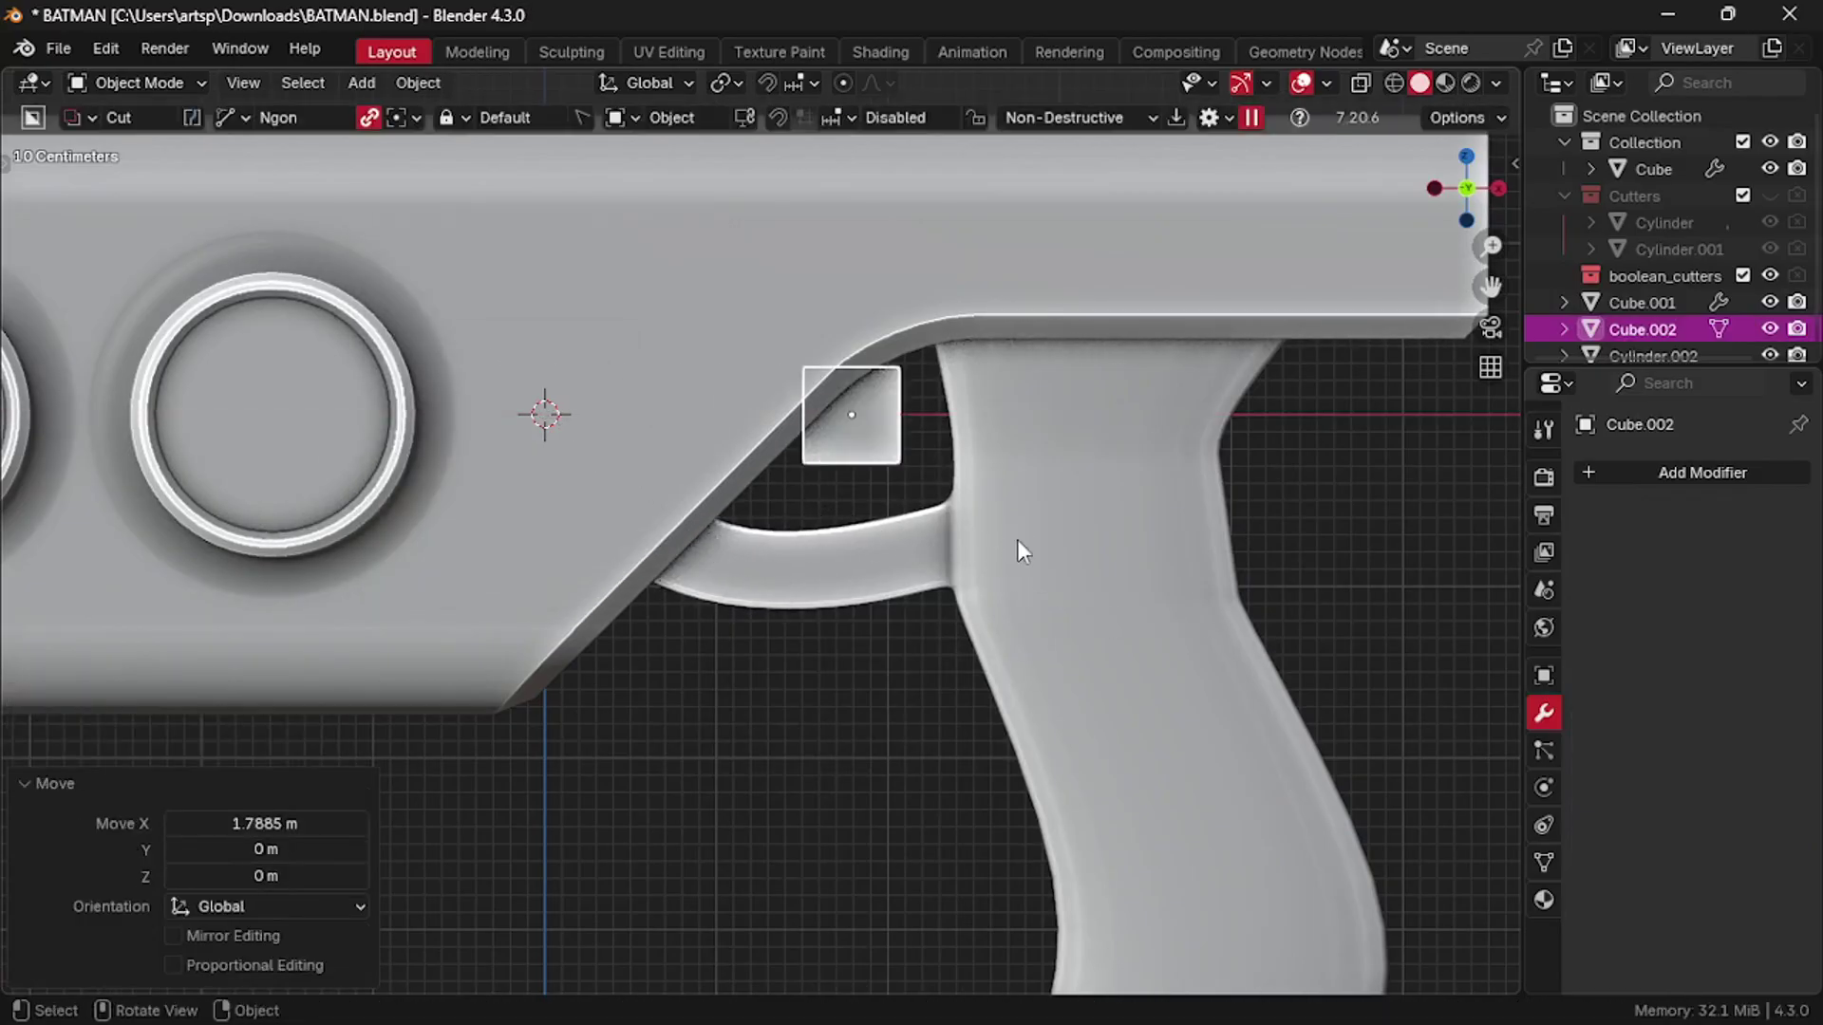
# Step: Make the cube narrow in X and tall in Z, then apply its scale
pyautogui.press('s')
pyautogui.press('x')
pyautogui.click(976, 528)
pyautogui.press('s')
pyautogui.press('z')
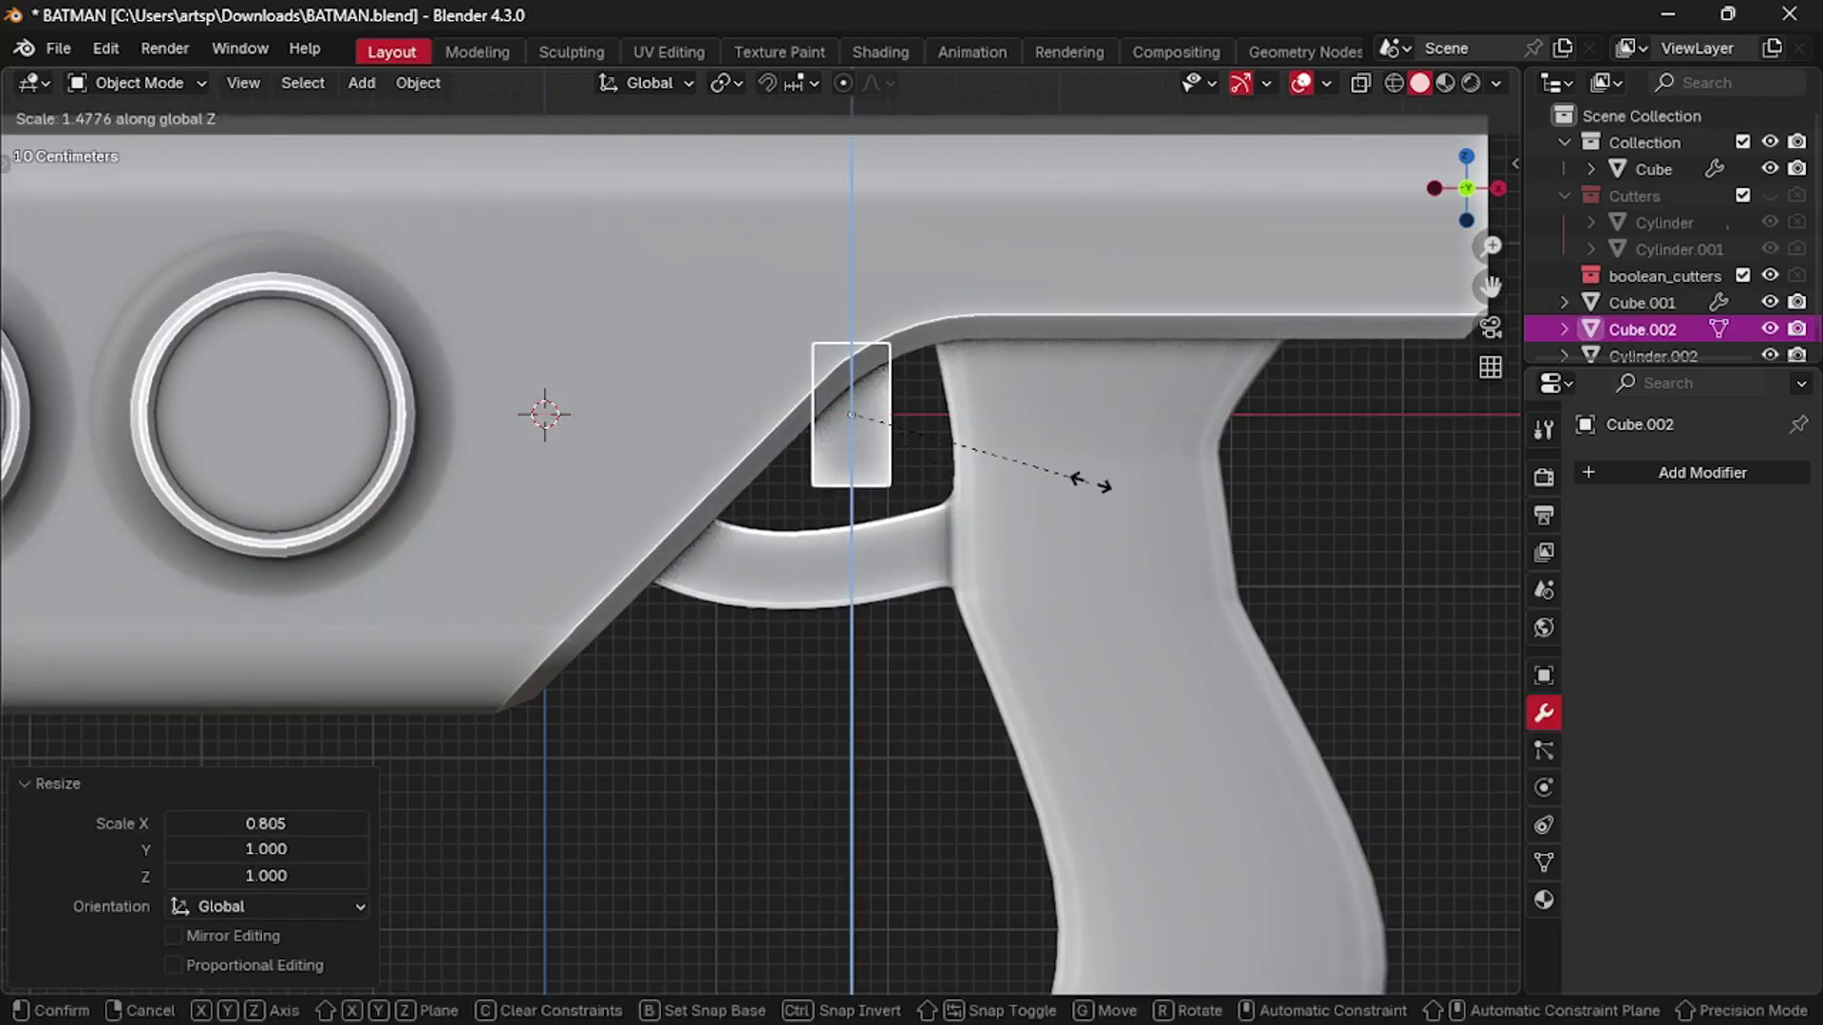
pyautogui.click(1141, 466)
pyautogui.hotkey('ctrl', 'a')
pyautogui.click(989, 526)
pyautogui.press('Tab')
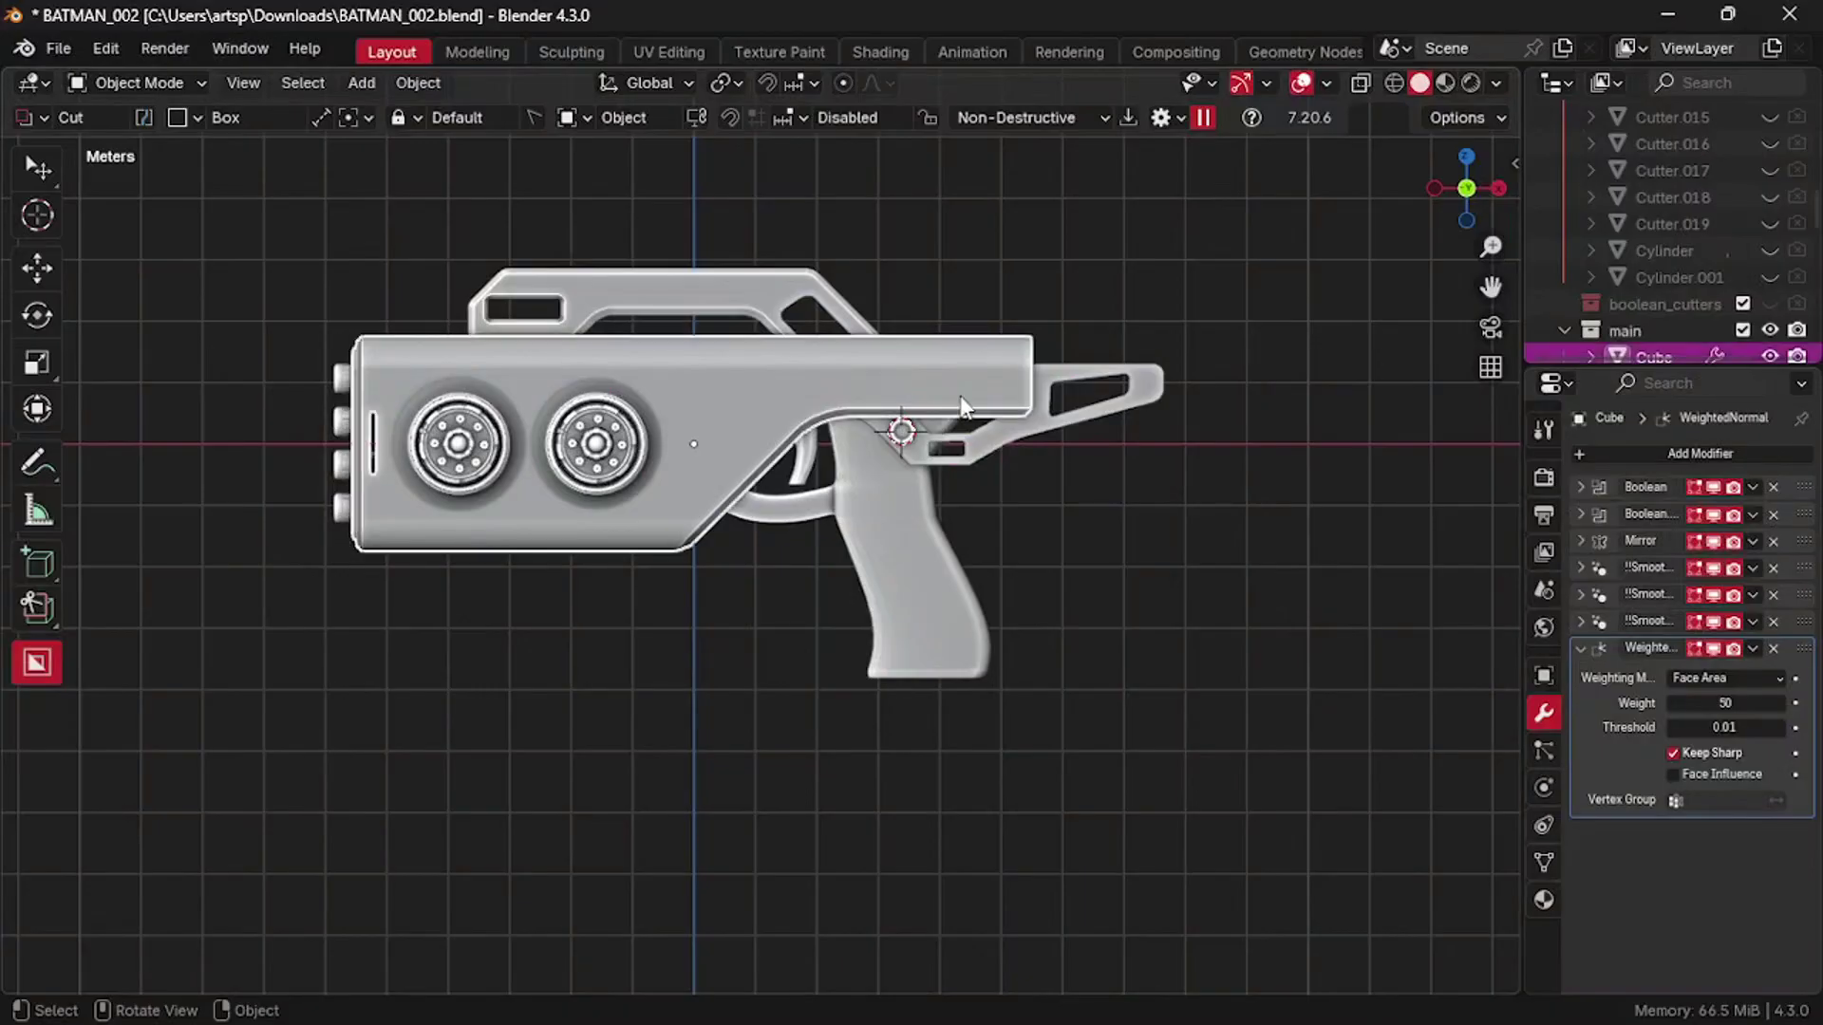
# Step: Select the gun's stock and lower it 0.224 m along Z
pyautogui.moveTo(978, 370); pyautogui.dragTo(959, 391, button='middle')
pyautogui.press('Tab')
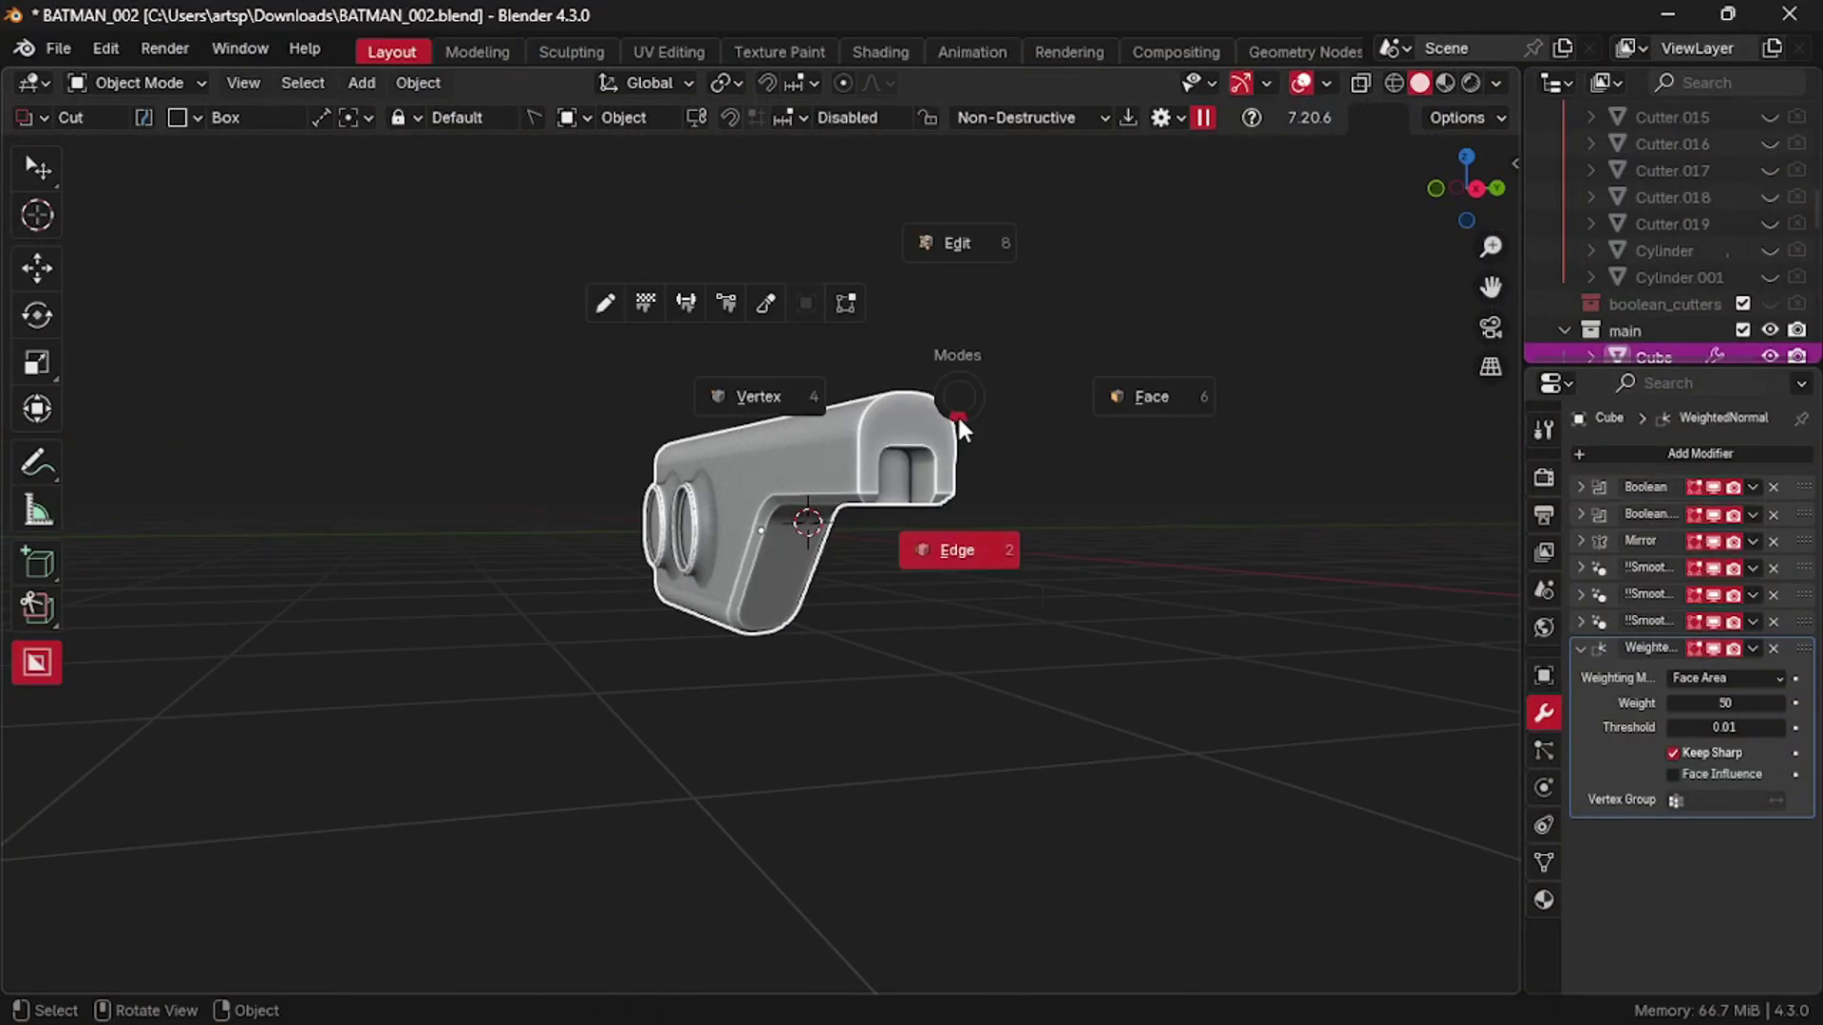
pyautogui.click(957, 414)
pyautogui.press('Tab')
pyautogui.click(943, 338)
pyautogui.press('KP_1')
pyautogui.moveTo(943, 338); pyautogui.dragTo(949, 427, button='middle')
pyautogui.click(947, 345)
pyautogui.press('g')
pyautogui.press('z')
pyautogui.click(955, 378)
# Step: Edit the stock in edge select mode and pick a path of edges along it
pyautogui.click(807, 204)
pyautogui.click(1050, 305)
pyautogui.press('Tab')
pyautogui.click(1050, 456)
pyautogui.keyDown('ctrl'); pyautogui.click(1112, 380); pyautogui.keyUp('ctrl')
# Step: Isolate the stock in local view and orbit around to inspect its top face
pyautogui.press('KP_Divide')
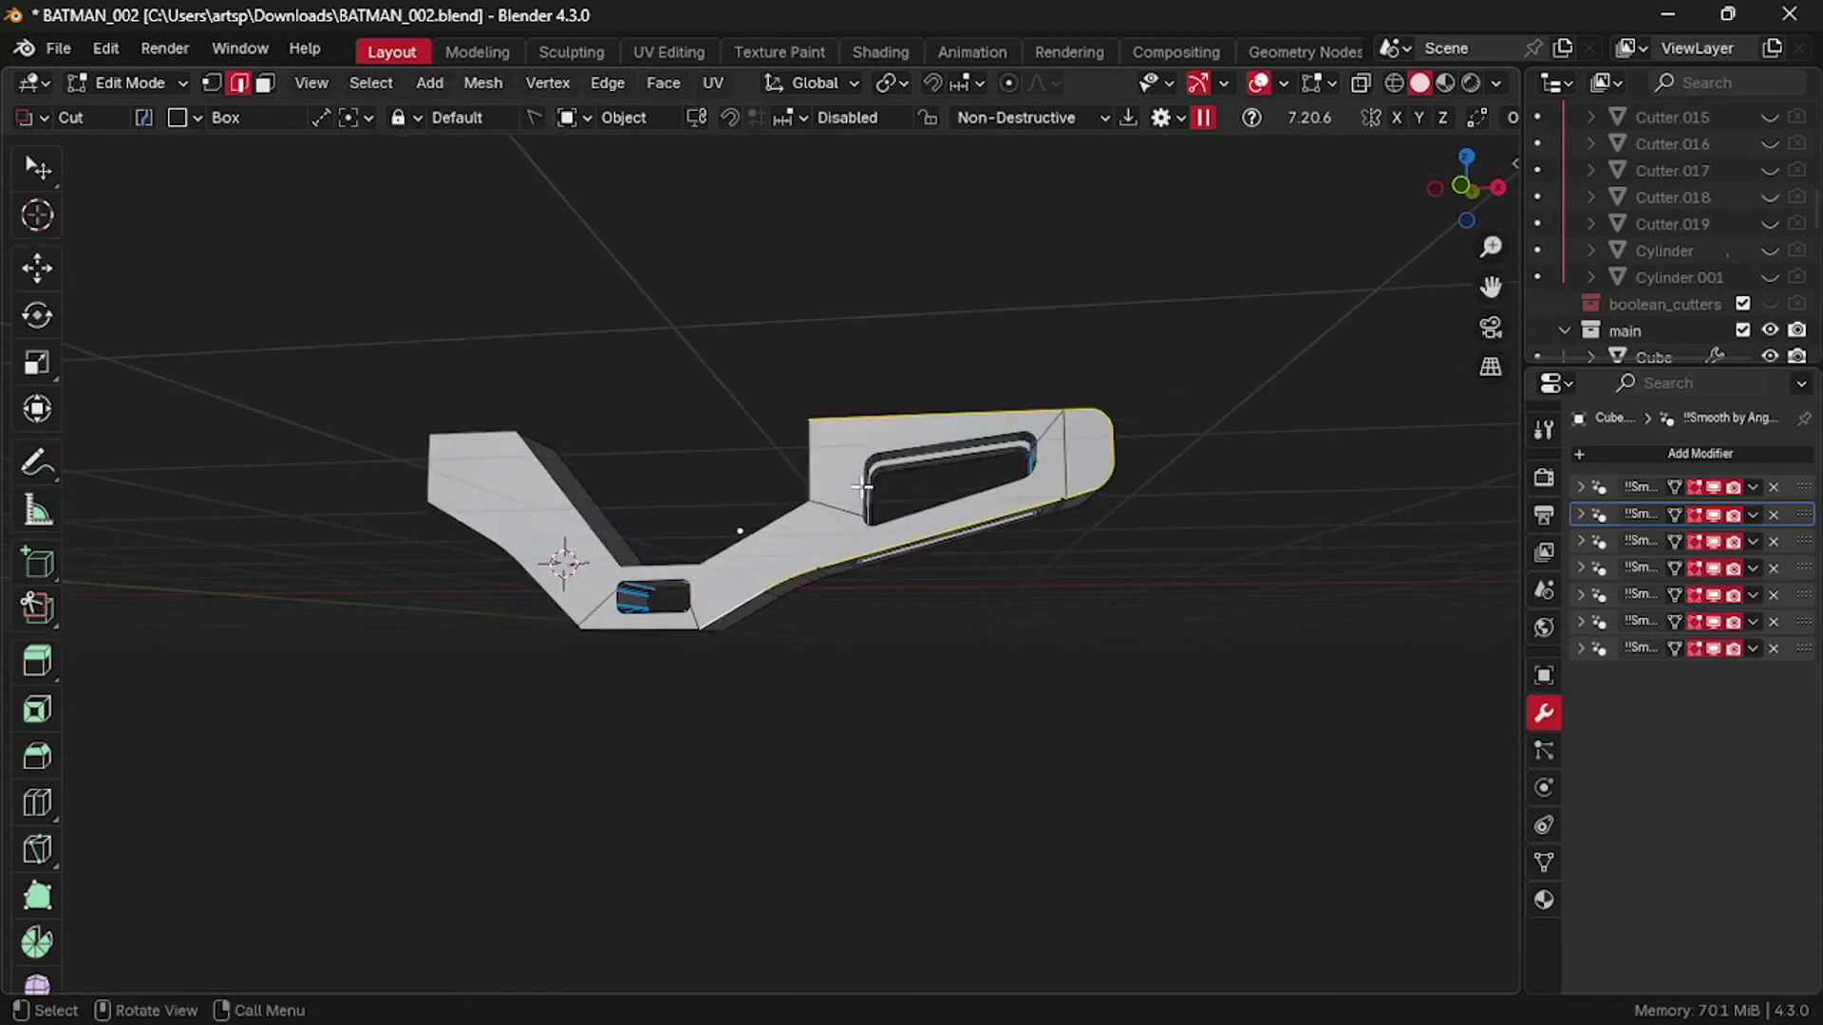
pyautogui.moveTo(862, 487); pyautogui.dragTo(514, 609, button='middle')
pyautogui.moveTo(350, 474); pyautogui.dragTo(536, 538, button='middle')
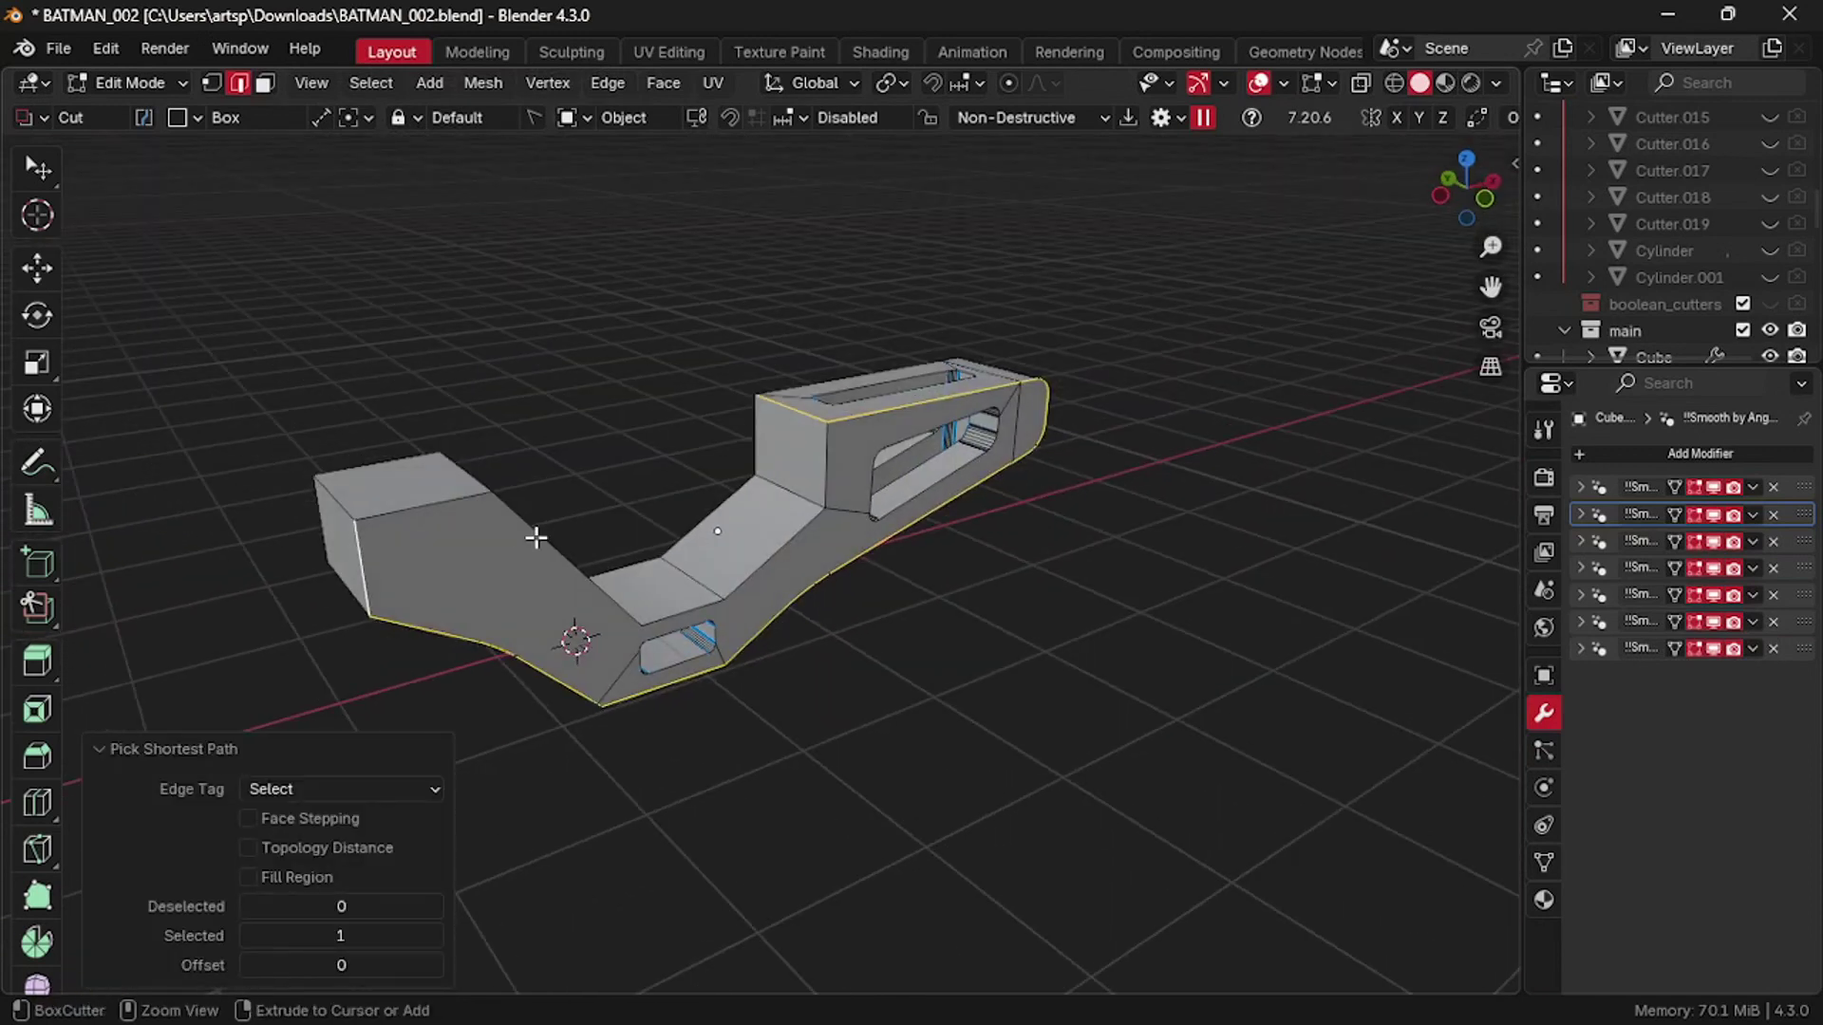
pyautogui.moveTo(832, 452); pyautogui.dragTo(797, 412, button='middle')
pyautogui.scroll(4, 794, 415)
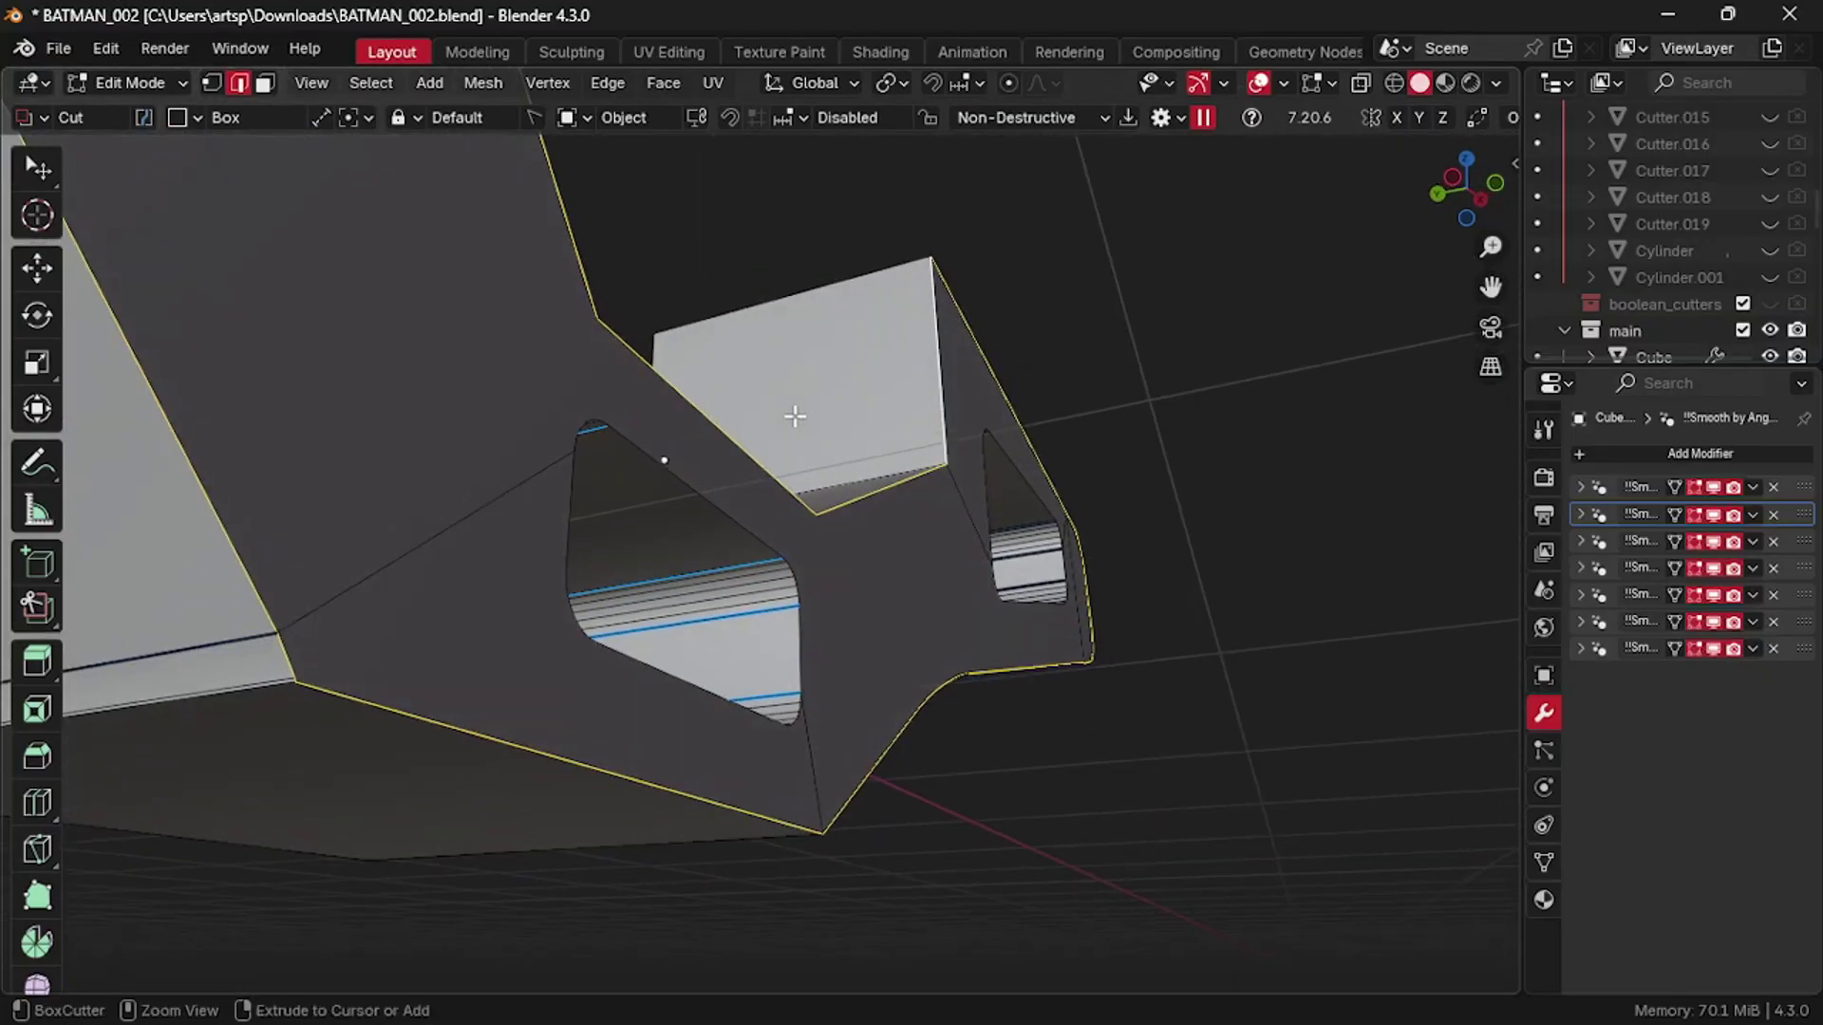